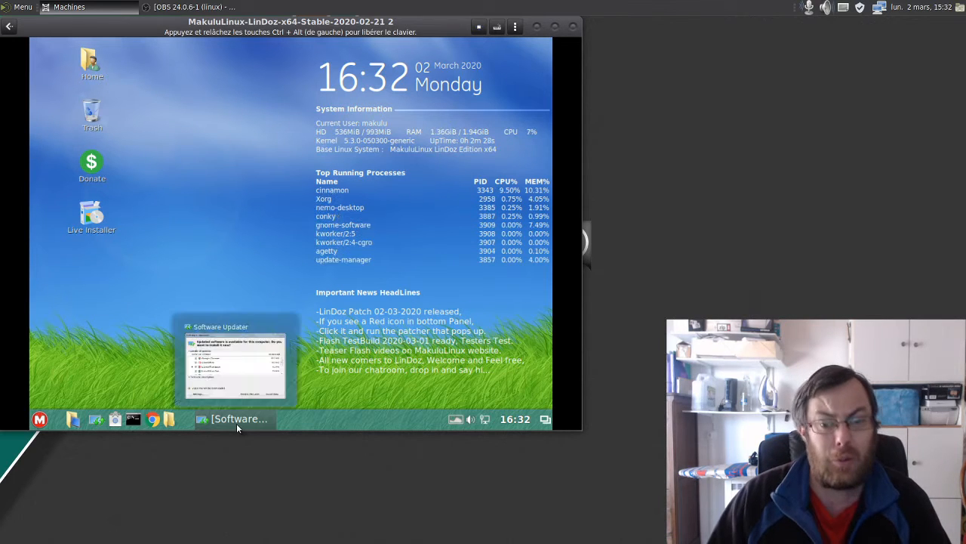
- Open the pending Software Updater window, review the list of available package updates, and close it without installing
mouse_move(230, 414)
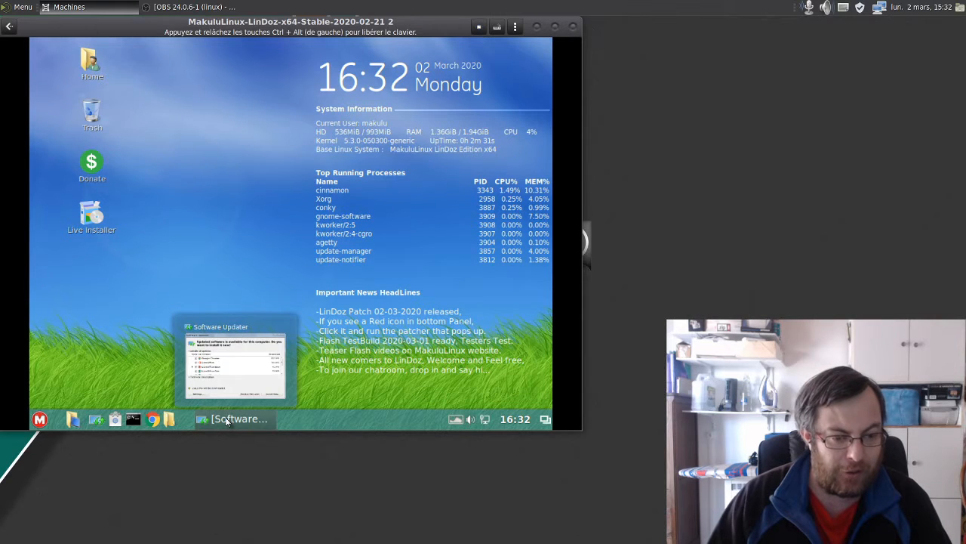
click(227, 421)
scroll(327, 234, down, 4)
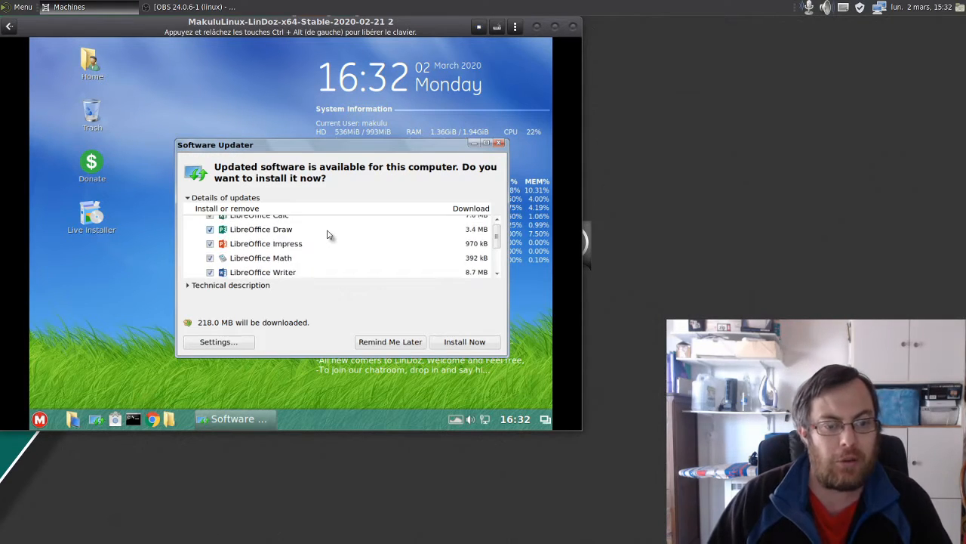
scroll(327, 235, down, 10)
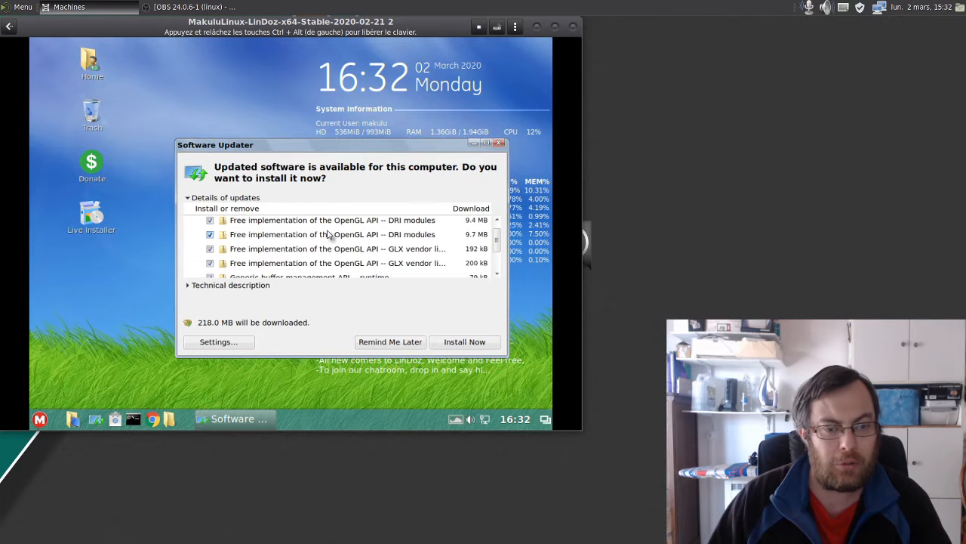
scroll(327, 235, down, 10)
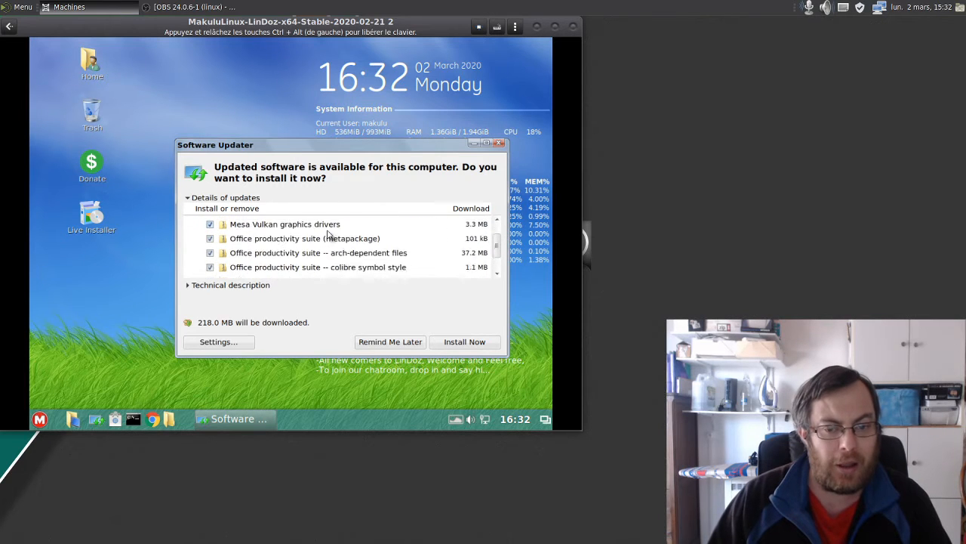
scroll(328, 235, up, 5)
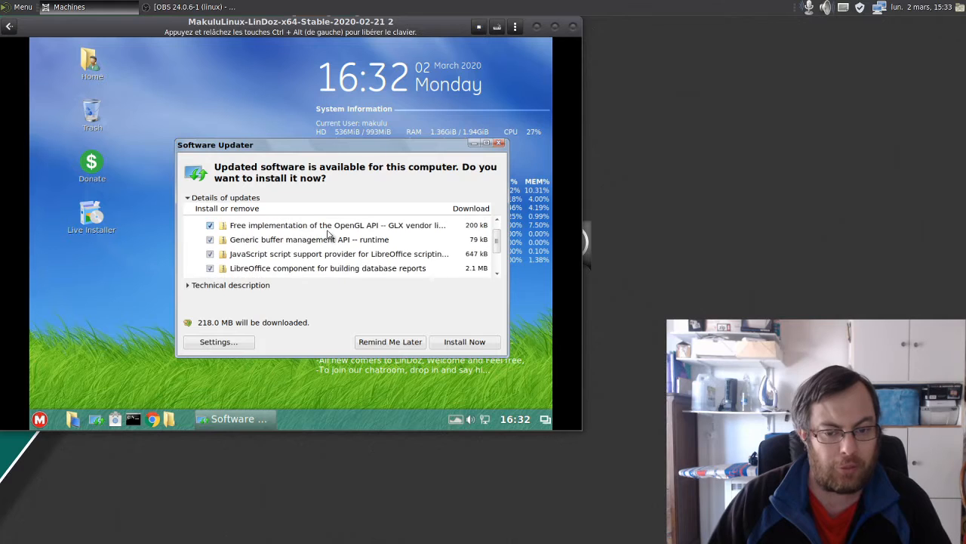
scroll(328, 234, down, 8)
scroll(328, 235, down, 8)
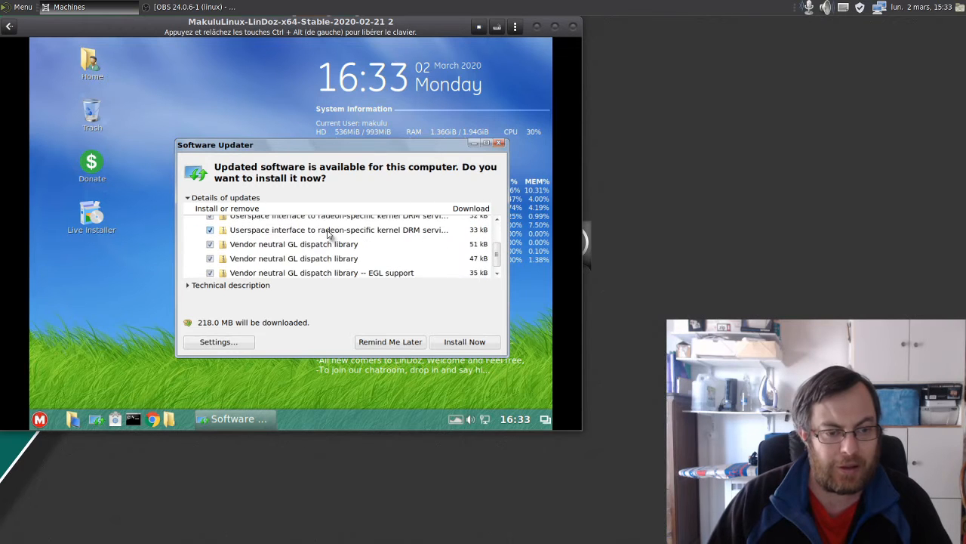
click(499, 143)
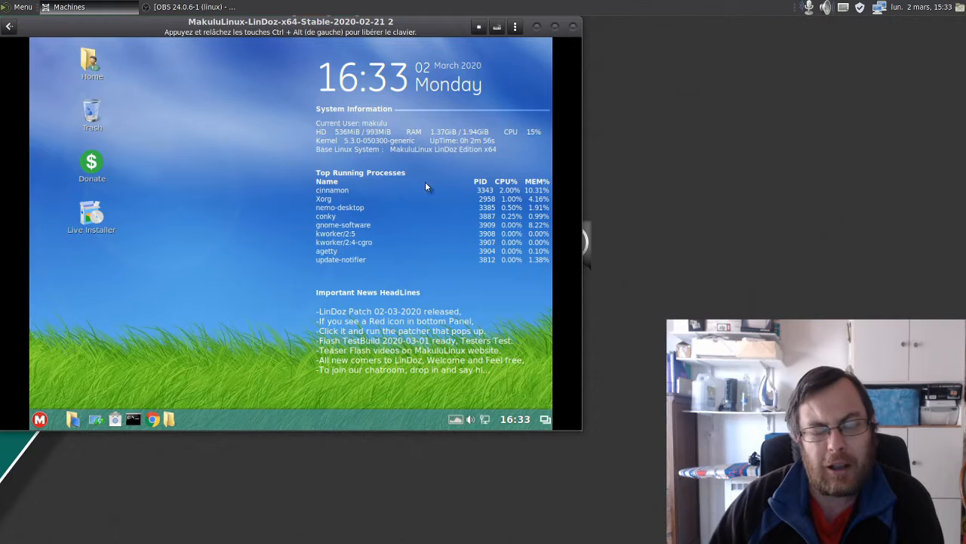
click(87, 116)
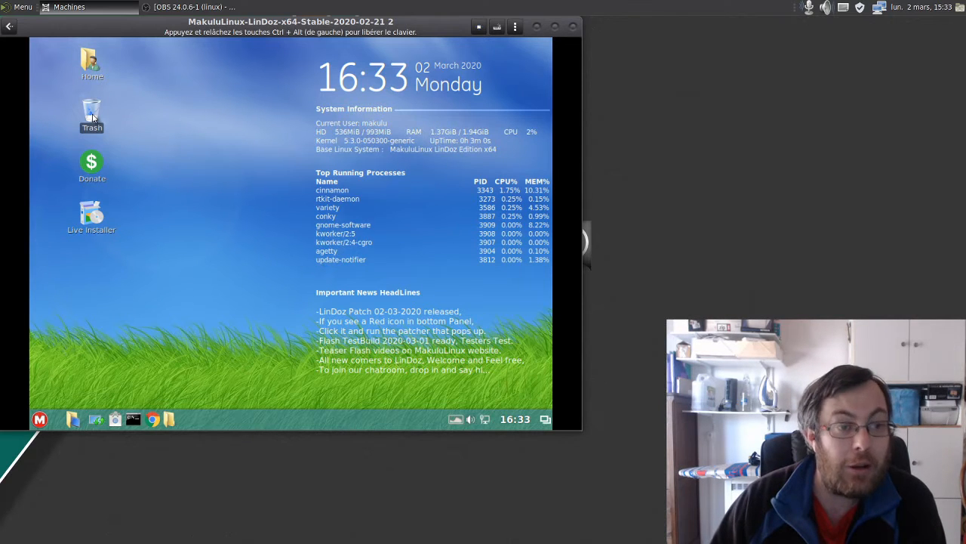
click(102, 74)
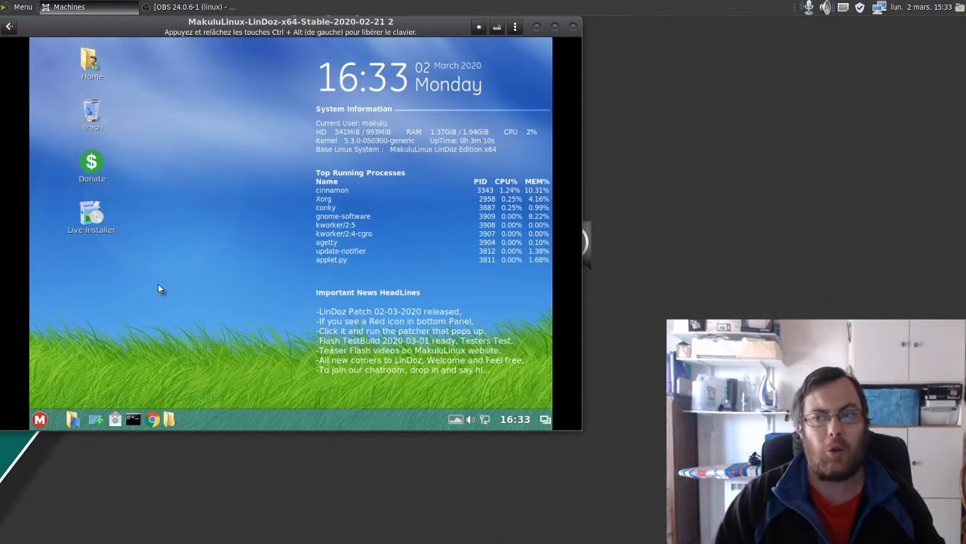
click(826, 9)
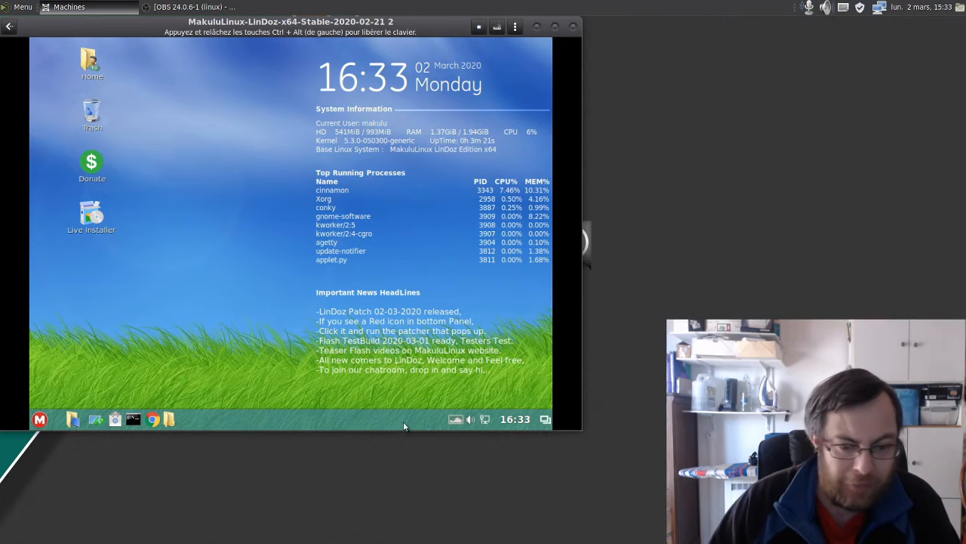
- Show the bare desktop, then restore the system information display on it
click(73, 420)
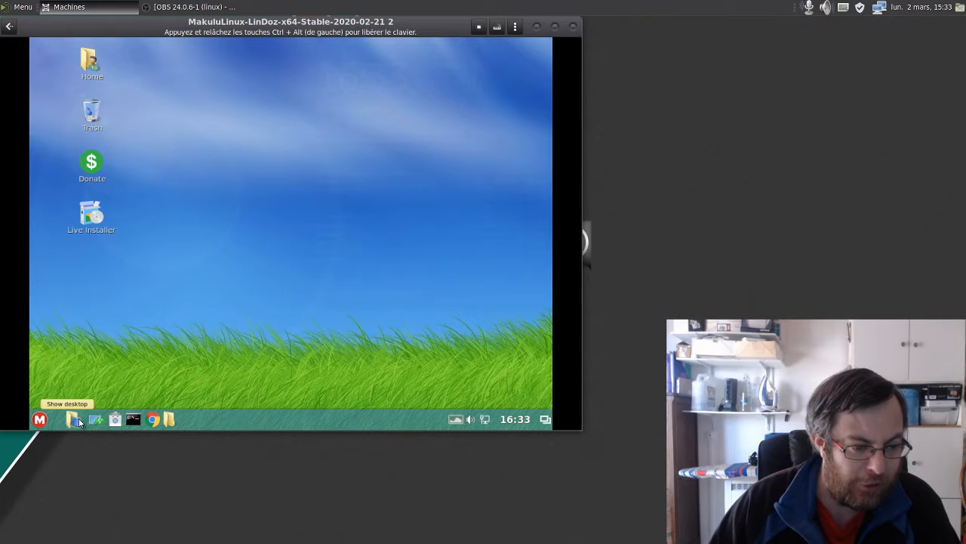
click(80, 421)
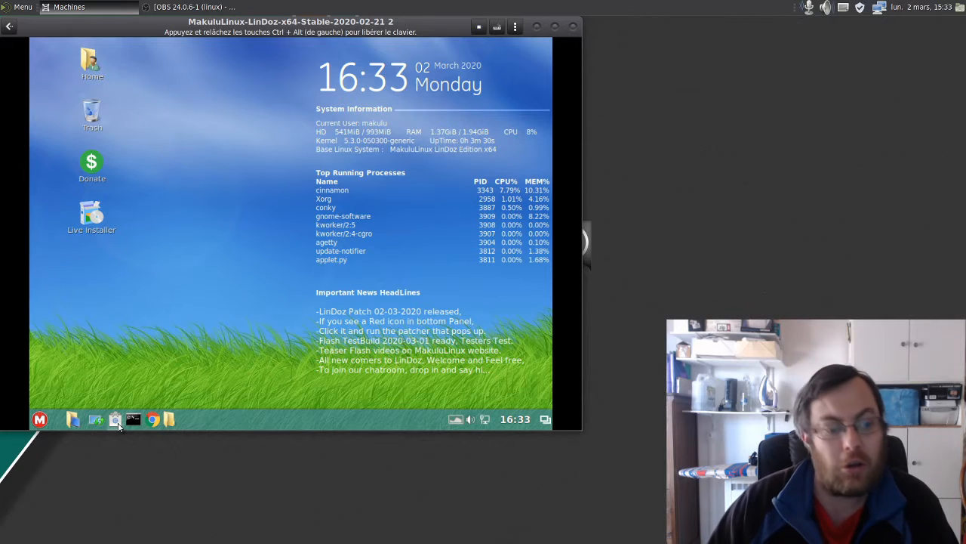
- Open the Software store and look over its overview, the installed applications and the available updates, ending back at the overview
click(114, 419)
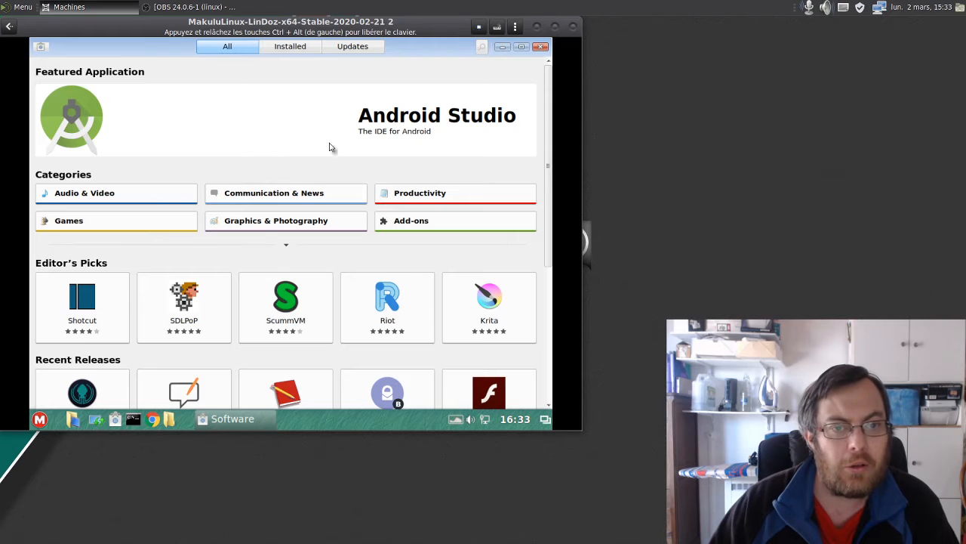
scroll(379, 214, down, 5)
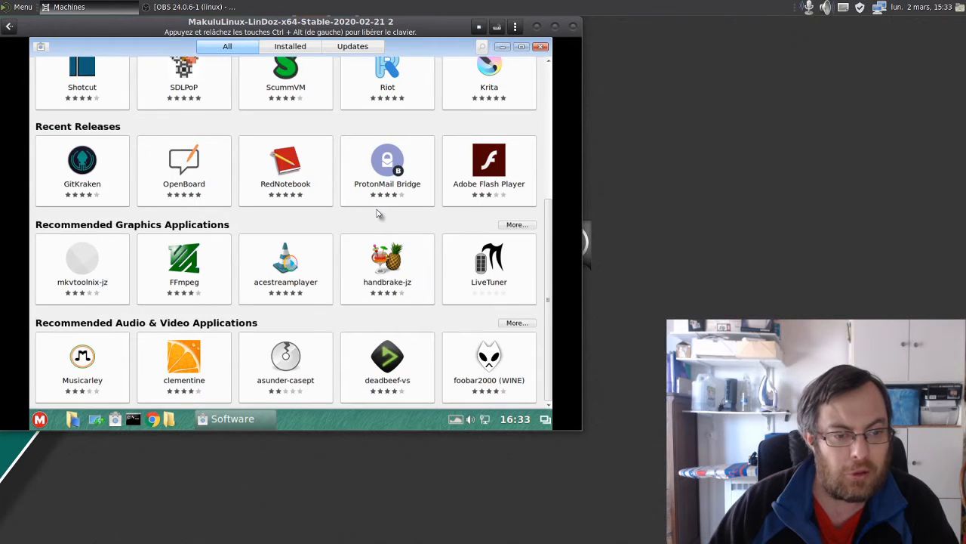
scroll(379, 214, up, 5)
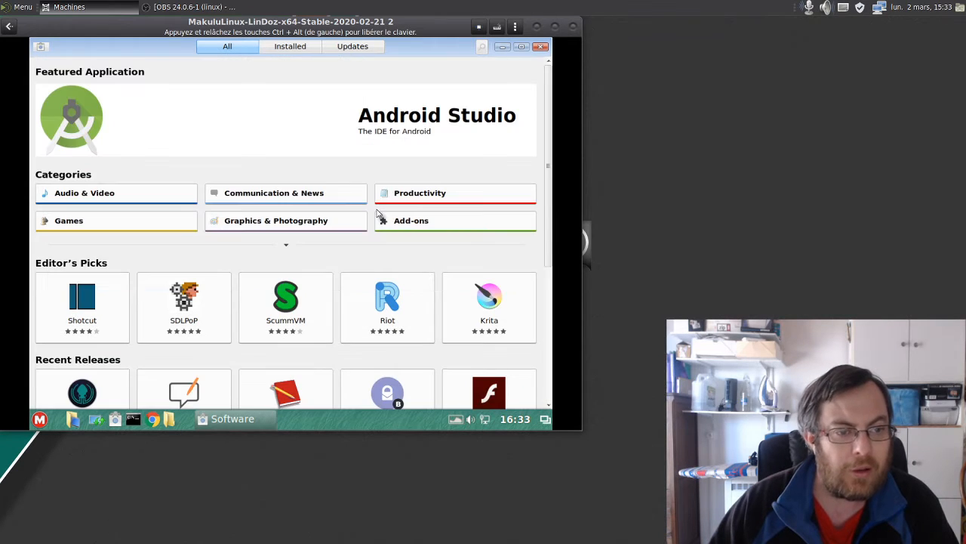
click(299, 50)
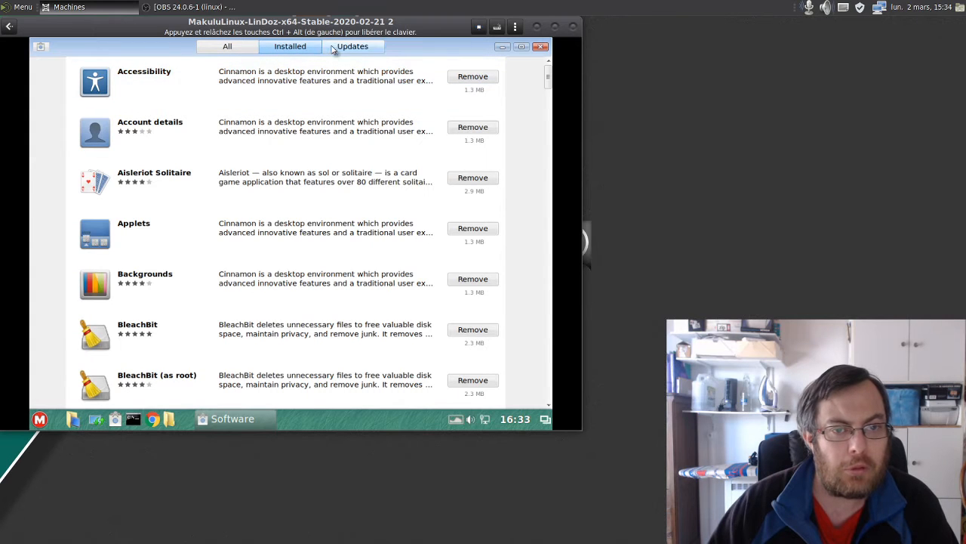
click(338, 48)
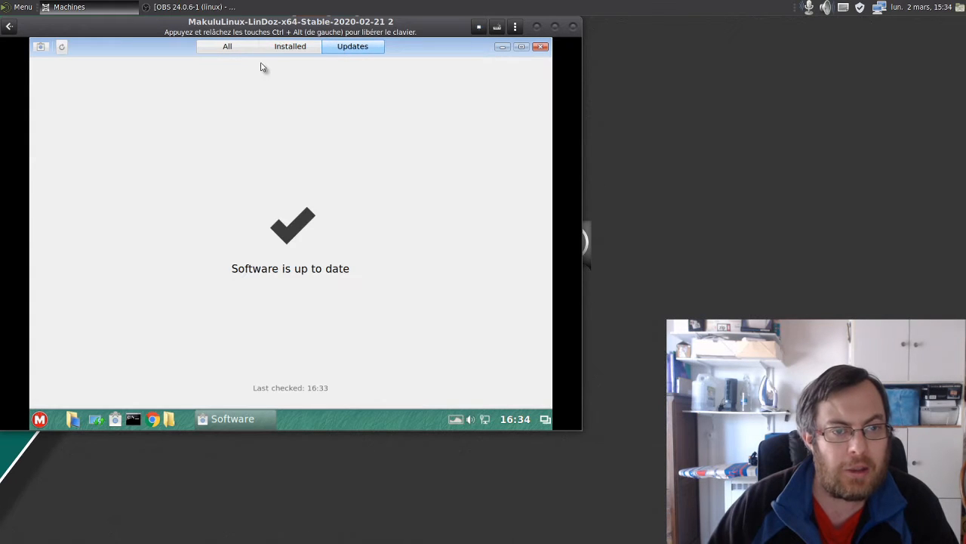
click(243, 55)
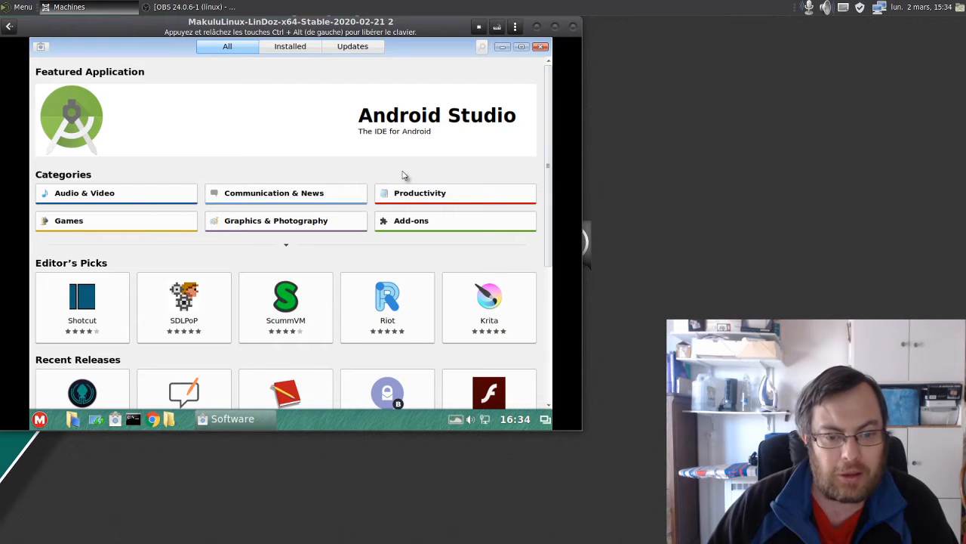
- Examine the store's recommended applications and the details and reviews of handbrake-jz, then close the store
scroll(400, 176, down, 5)
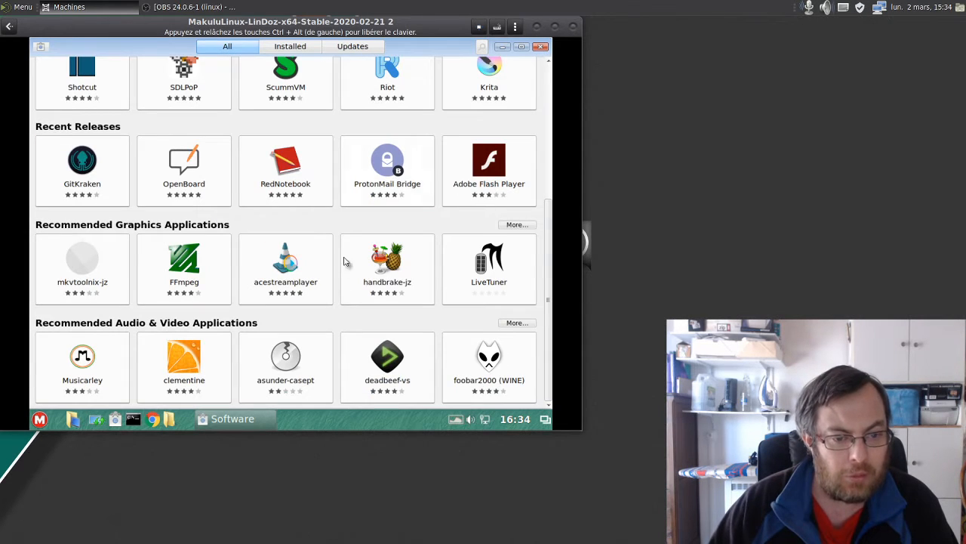
scroll(375, 209, up, 5)
scroll(376, 210, down, 5)
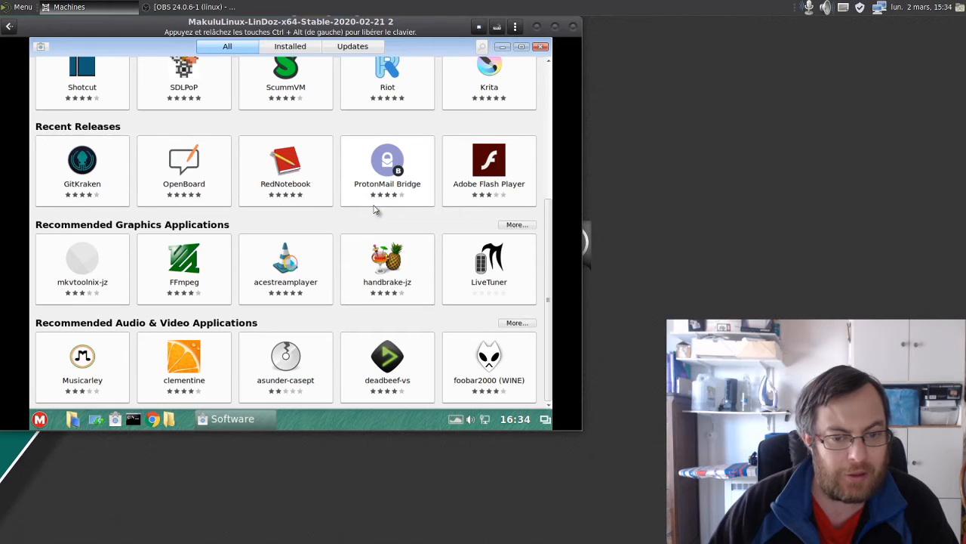
click(379, 275)
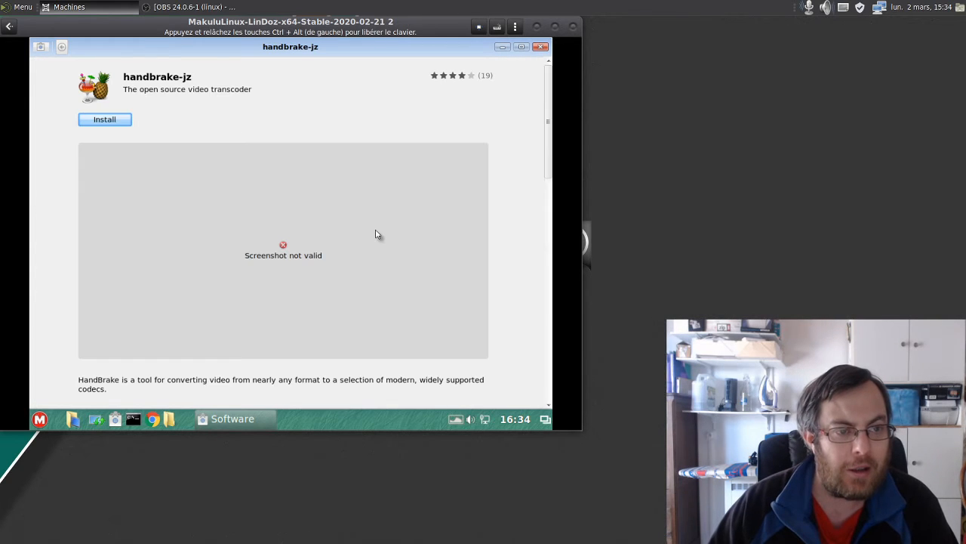
scroll(332, 210, down, 5)
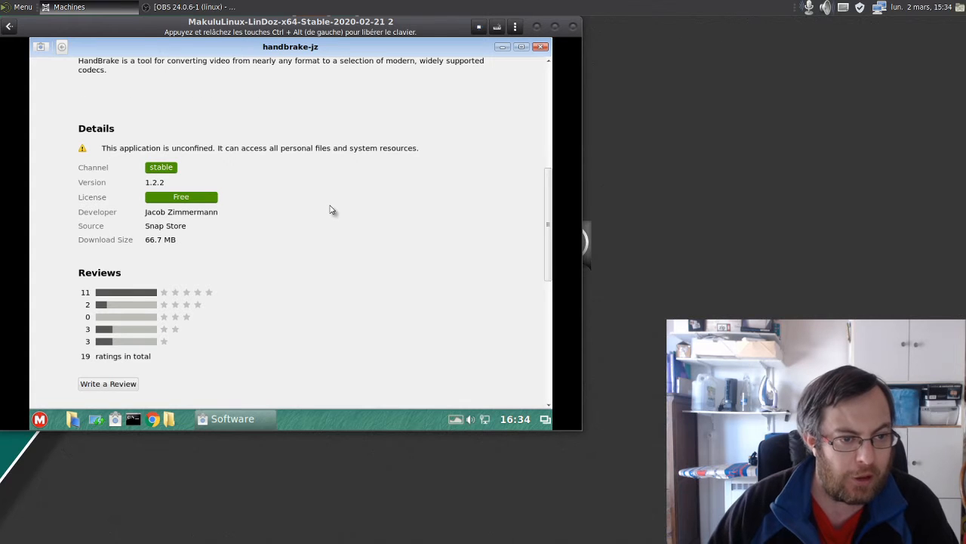
scroll(332, 210, up, 5)
click(64, 48)
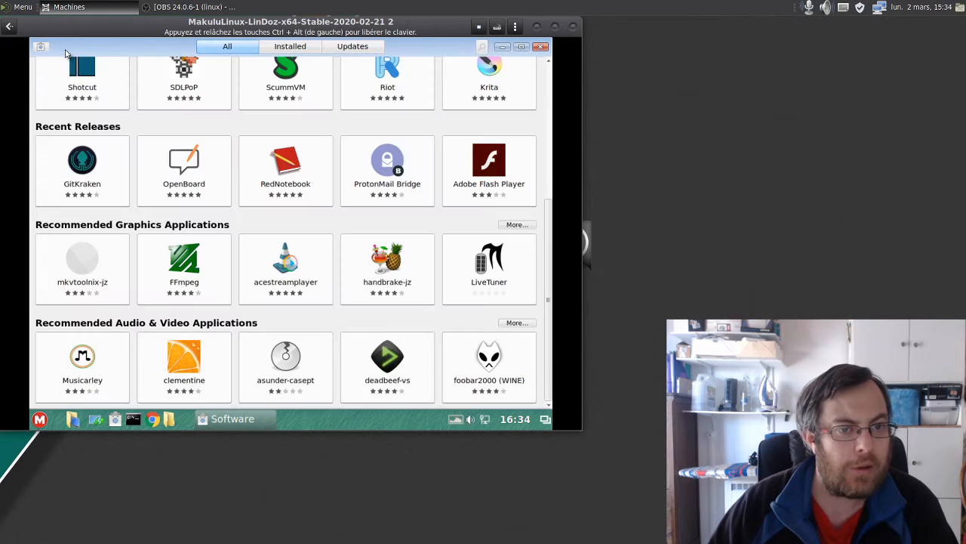
click(541, 47)
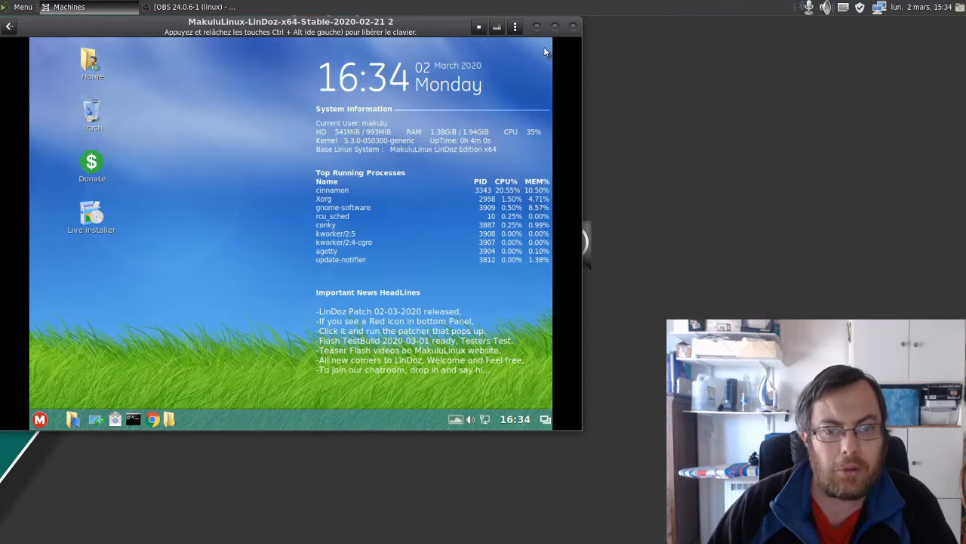
- Open the Makulu application launcher and look through its categories, such as Games, Preferences, Internet and All Applications
click(40, 419)
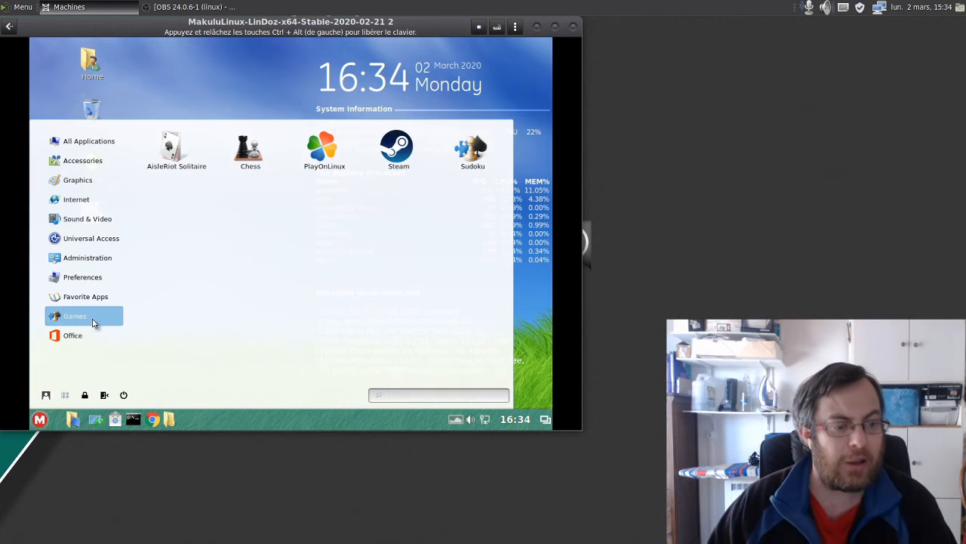
mouse_move(83, 345)
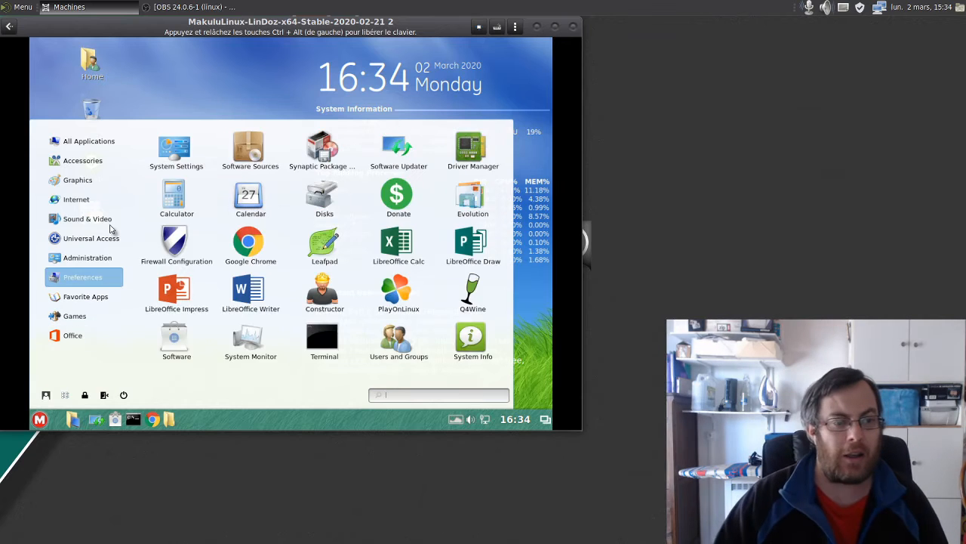
mouse_move(96, 228)
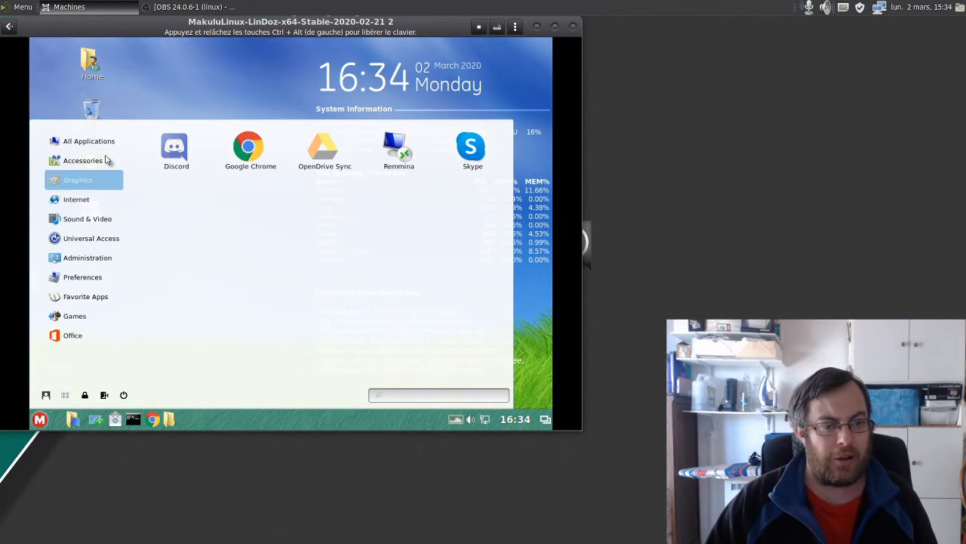
mouse_move(107, 141)
mouse_move(93, 286)
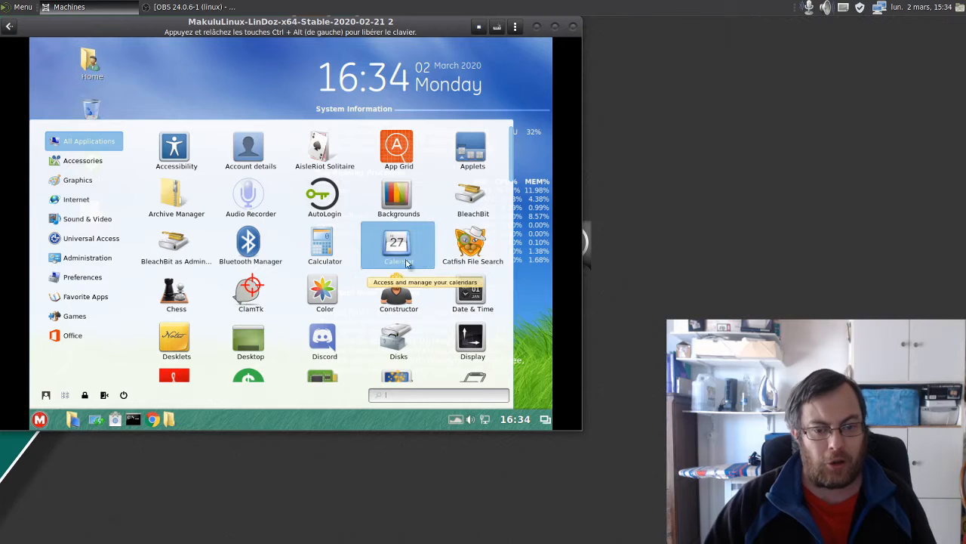
- Look through the alphabetical list of all applications as far as the system tools
scroll(300, 293, down, 5)
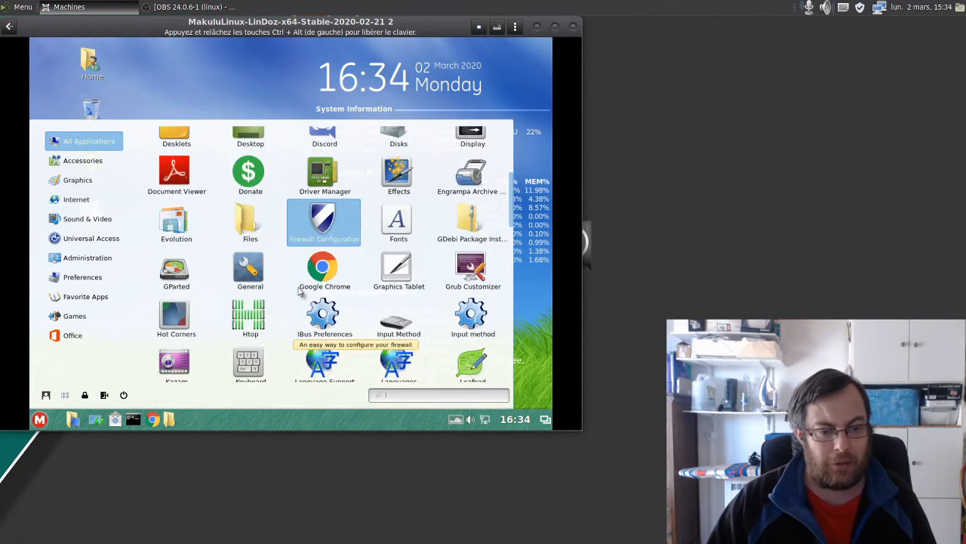
scroll(300, 293, down, 1)
scroll(300, 293, down, 5)
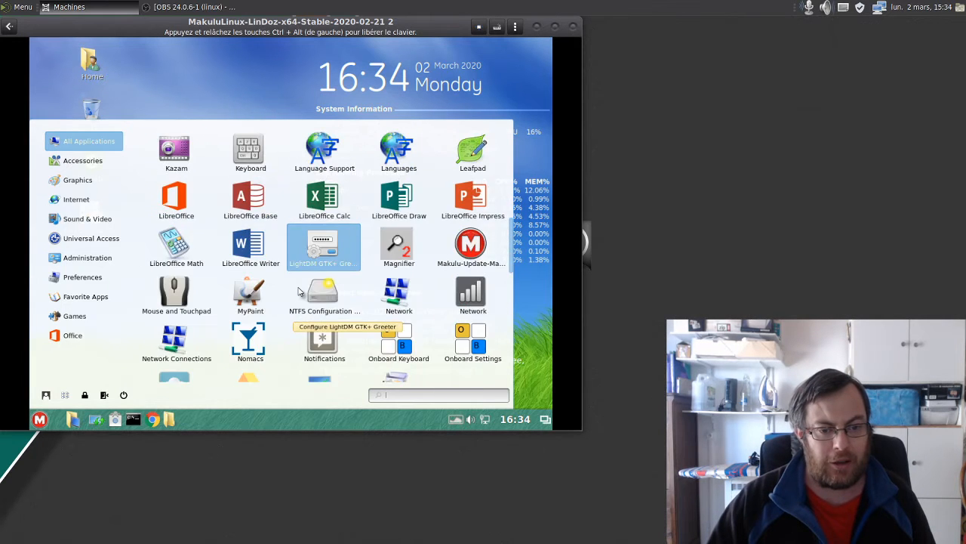
scroll(299, 291, down, 4)
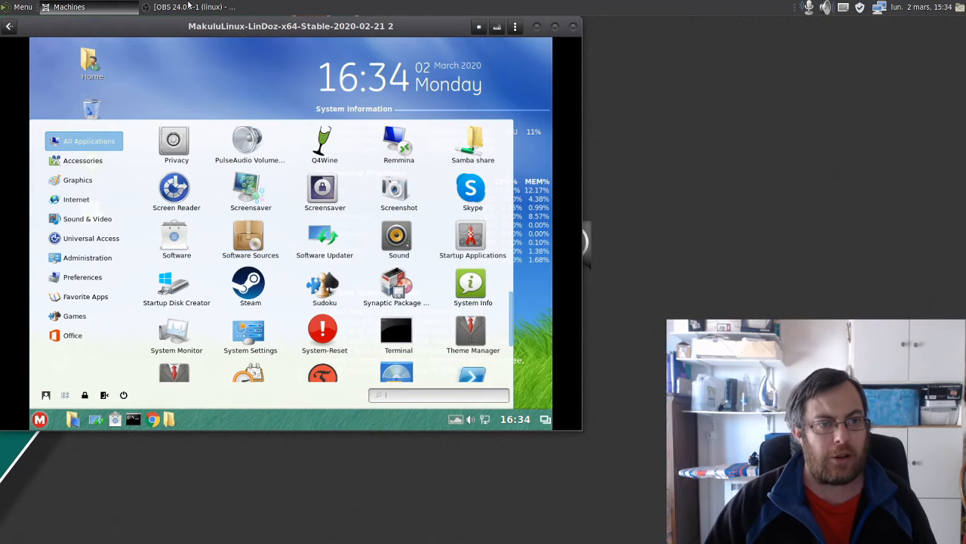
- Bring up the OBS window to check the recording, then minimize it again
click(192, 6)
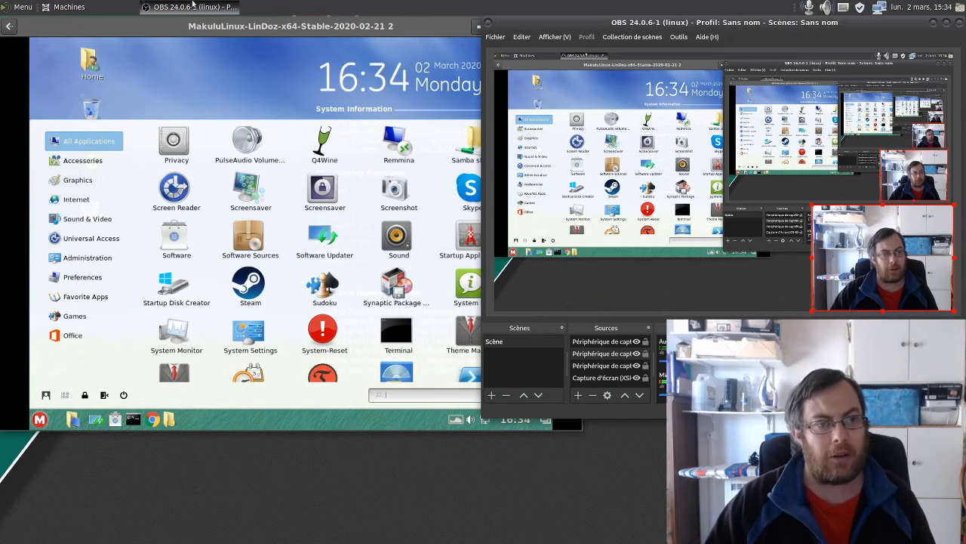
click(192, 6)
- Examine the remaining entries at the end of the full application list, then return to its beginning
scroll(325, 279, down, 4)
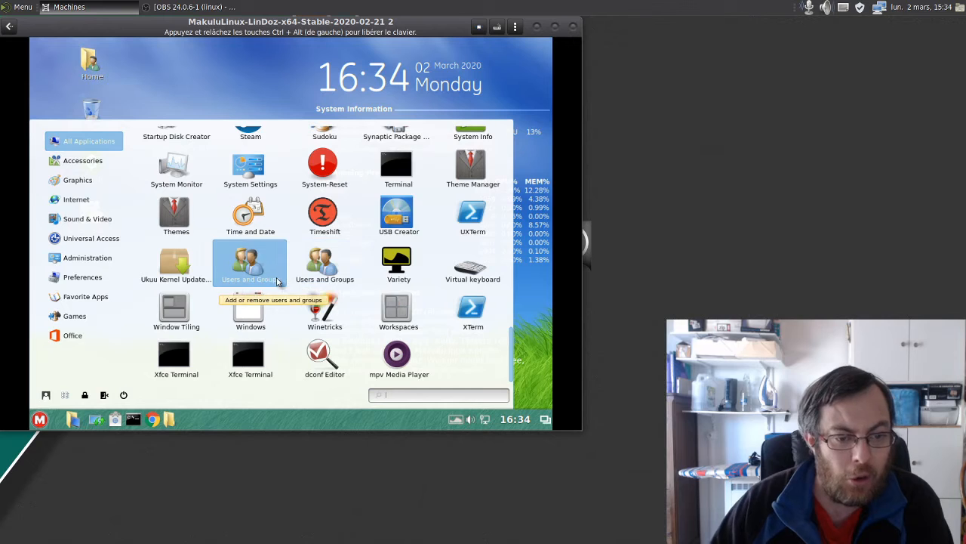
scroll(291, 279, up, 2)
scroll(290, 279, down, 1)
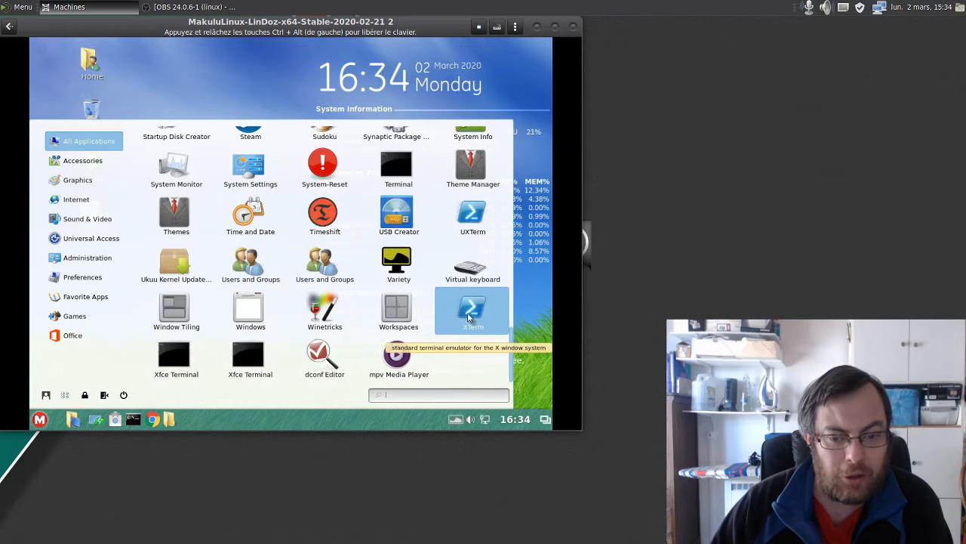
scroll(453, 309, up, 7)
scroll(442, 309, up, 5)
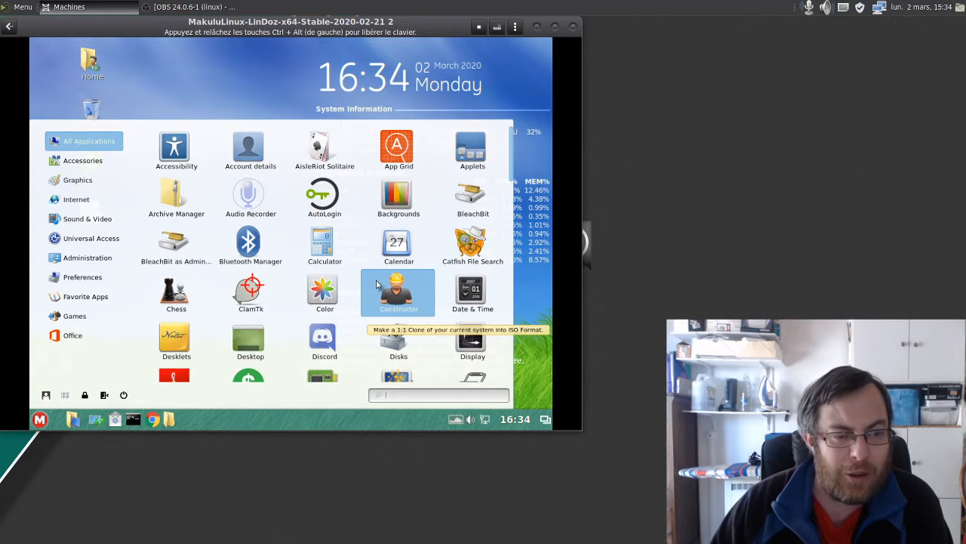
- Look through the Graphics, Internet, Sound & Video and Universal Access application categories
mouse_move(83, 182)
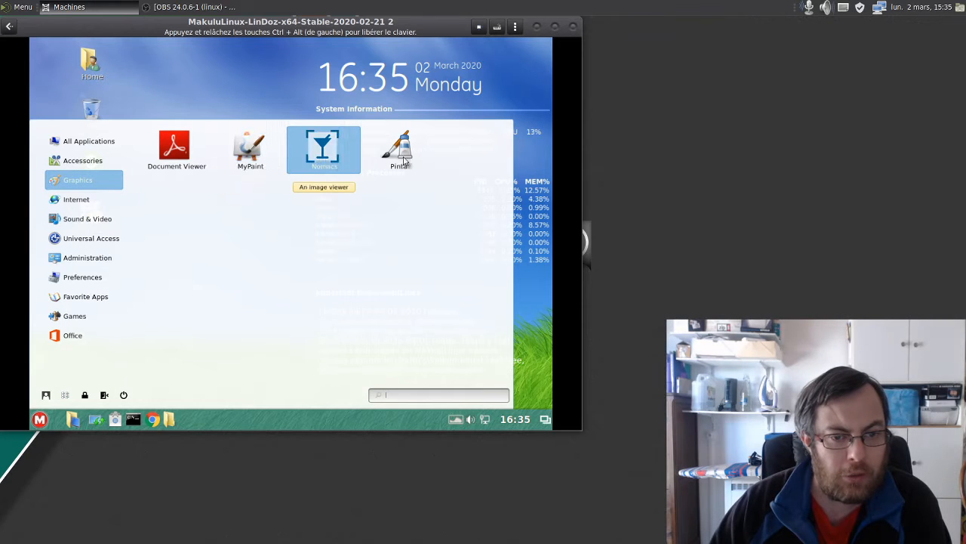
mouse_move(77, 208)
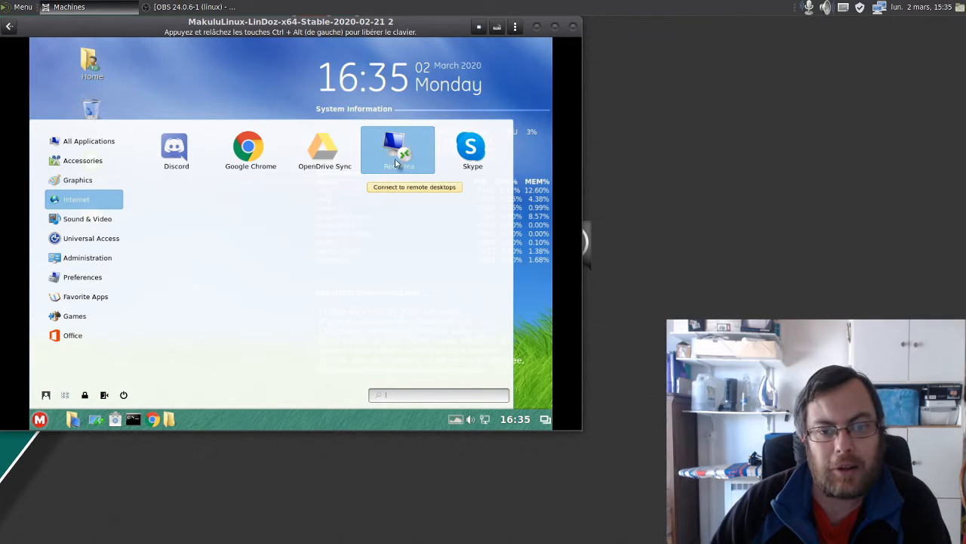
click(106, 219)
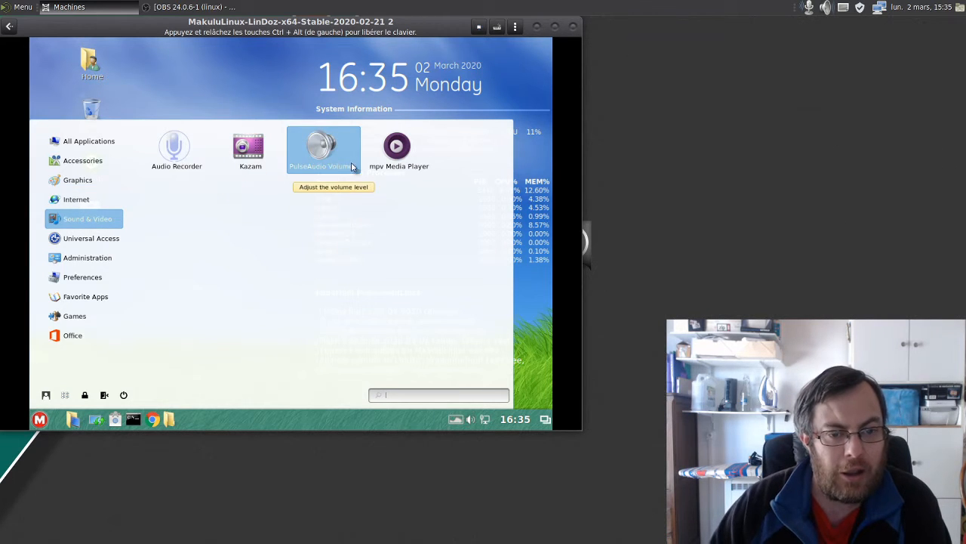
click(91, 240)
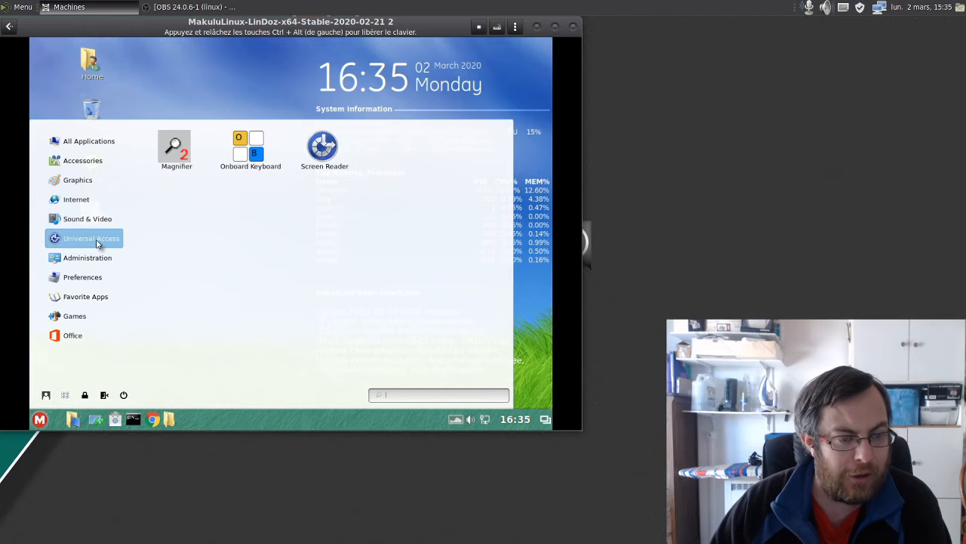
- Launch Htop from the Administration category to view the running processes, then close it
mouse_move(77, 258)
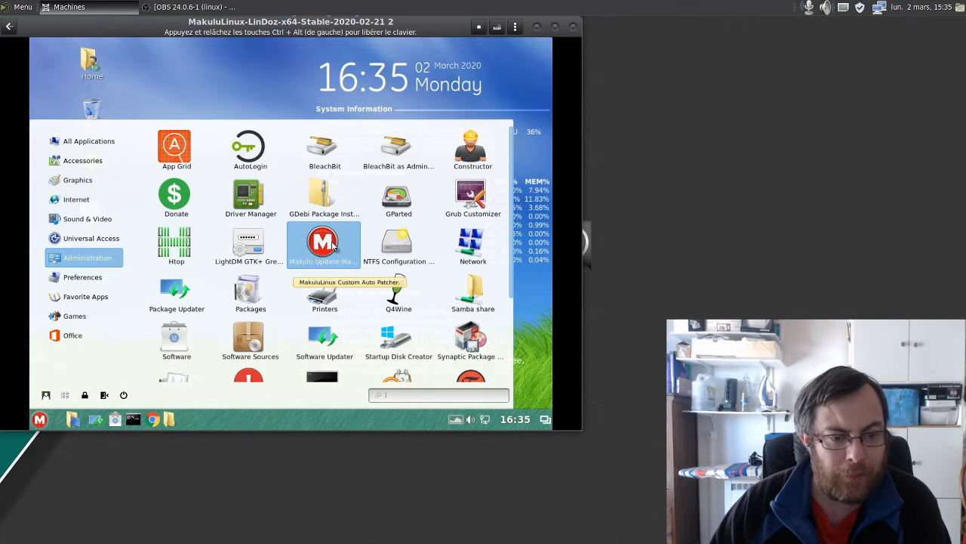
click(200, 256)
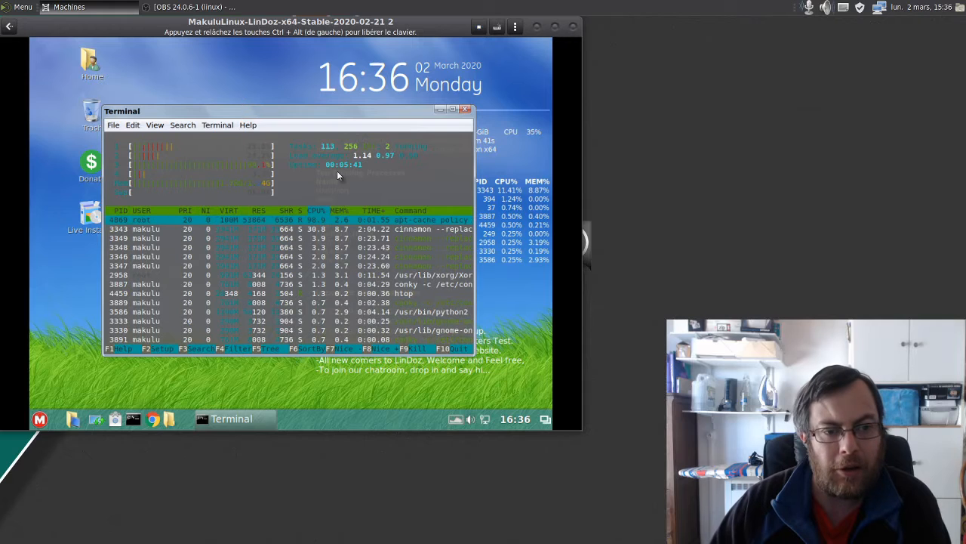
click(465, 111)
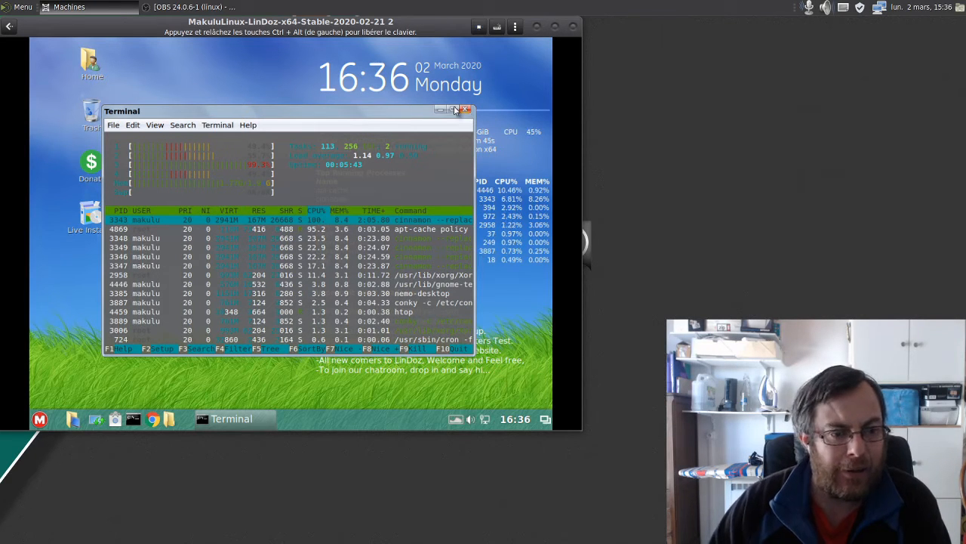
- Reopen the application launcher and examine the tools in the Administration category through to the end of its list
click(39, 419)
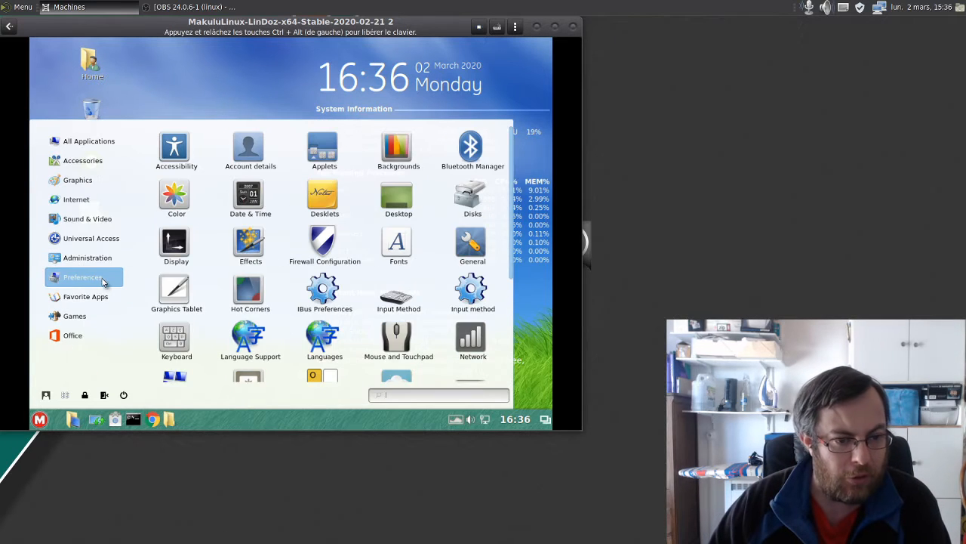
mouse_move(102, 258)
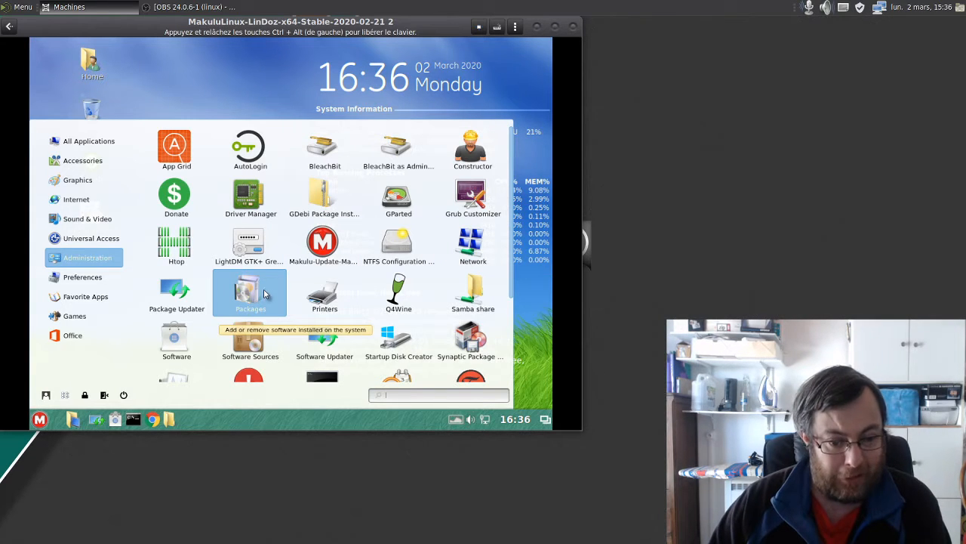
scroll(227, 289, down, 3)
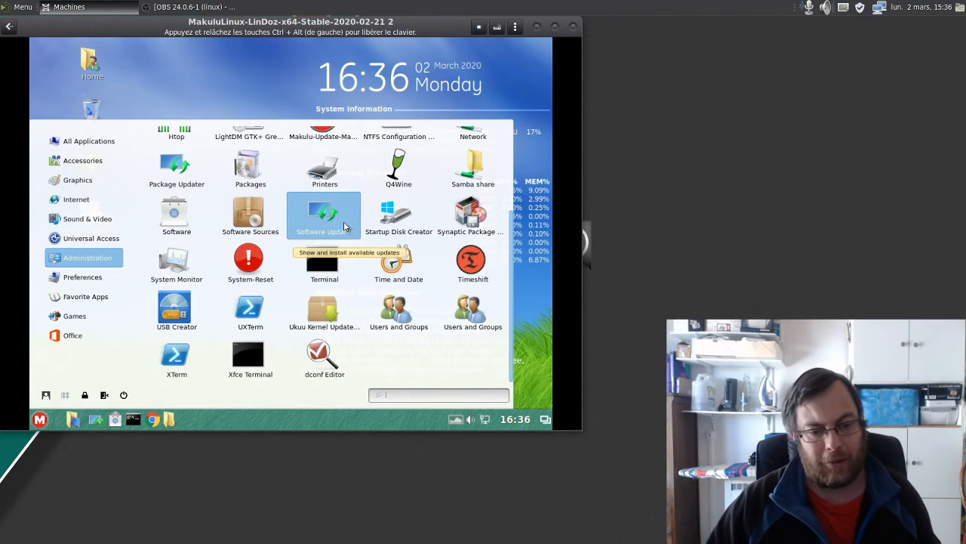
scroll(344, 225, up, 4)
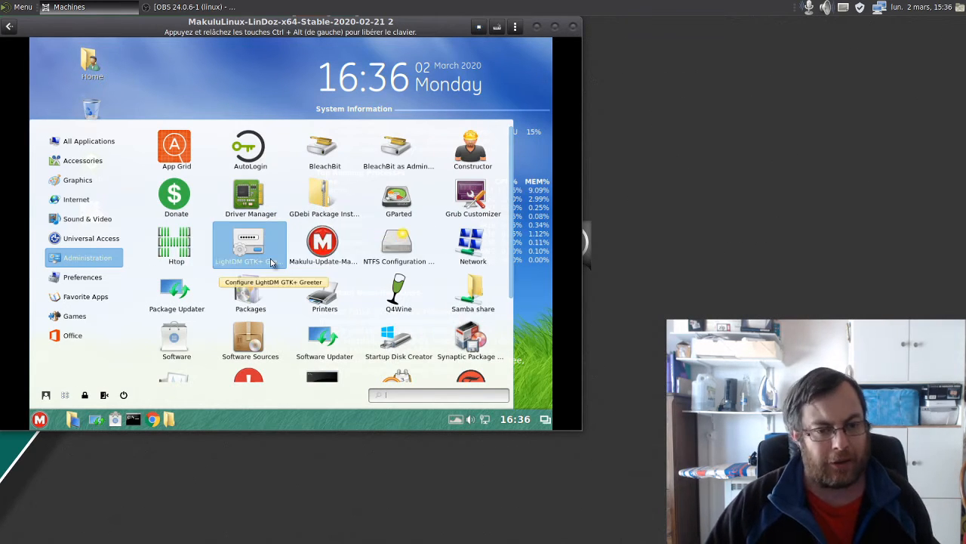
scroll(253, 295, down, 3)
- Examine the Preferences category from its first entries to its last
click(98, 283)
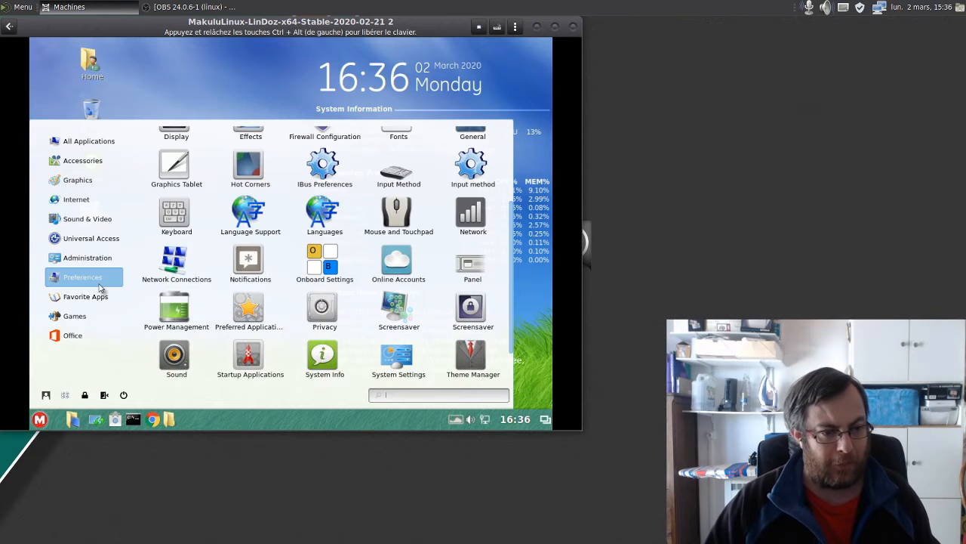
scroll(313, 174, up, 3)
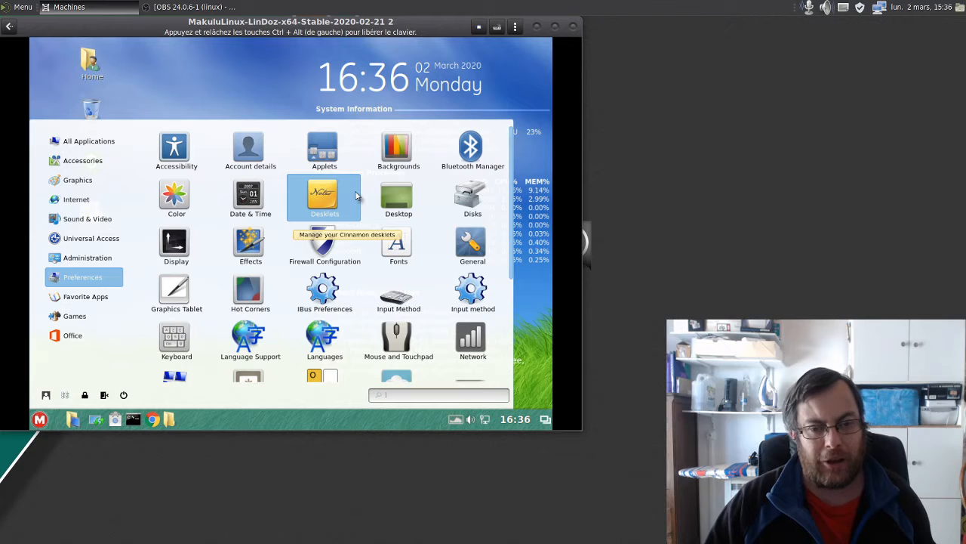
scroll(358, 196, down, 5)
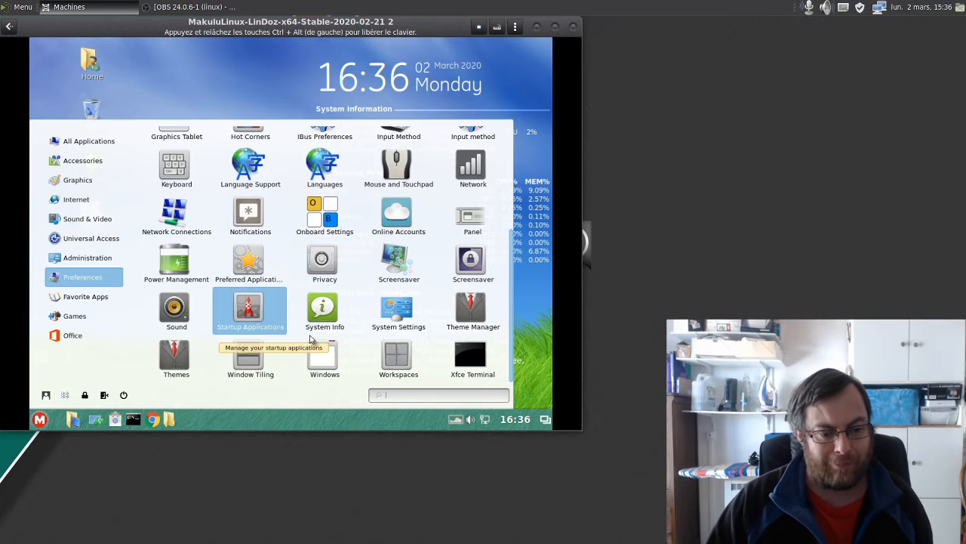
- Open System Settings and look through its Appearance, Preferences, Hardware and Administration sections
click(196, 363)
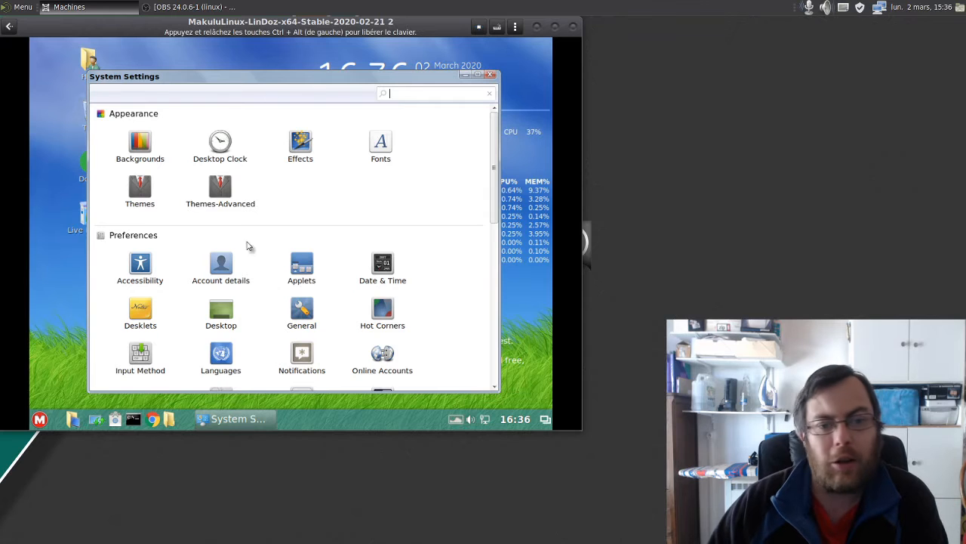
scroll(351, 217, down, 5)
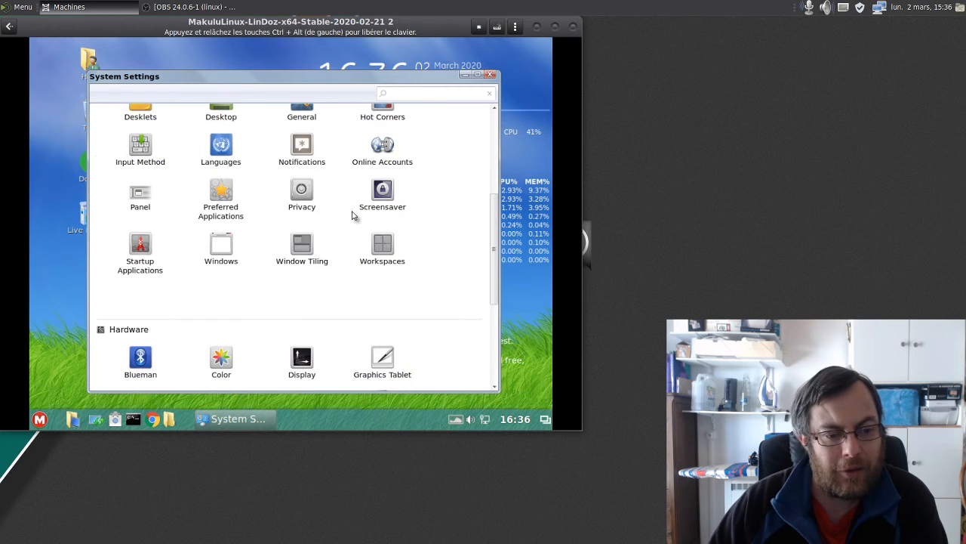
scroll(351, 217, down, 5)
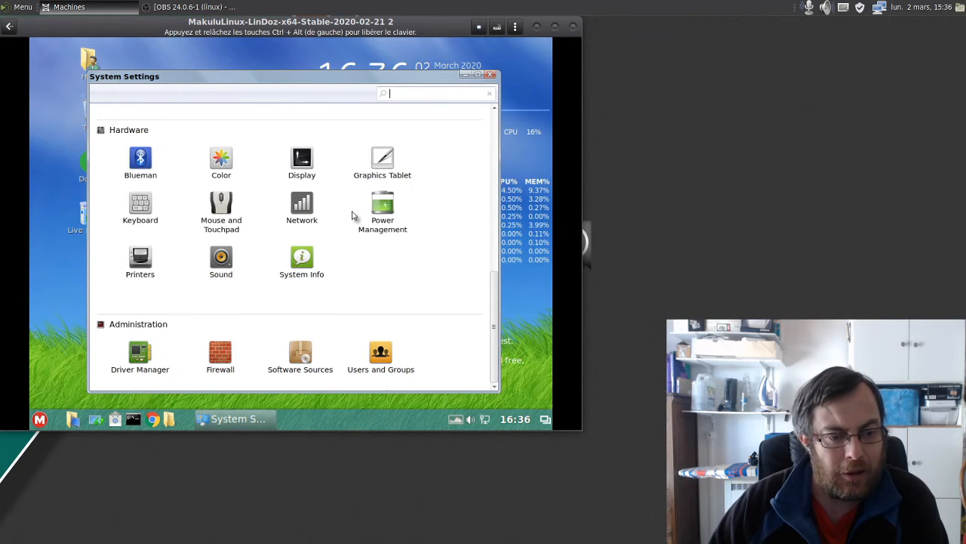
scroll(351, 217, up, 10)
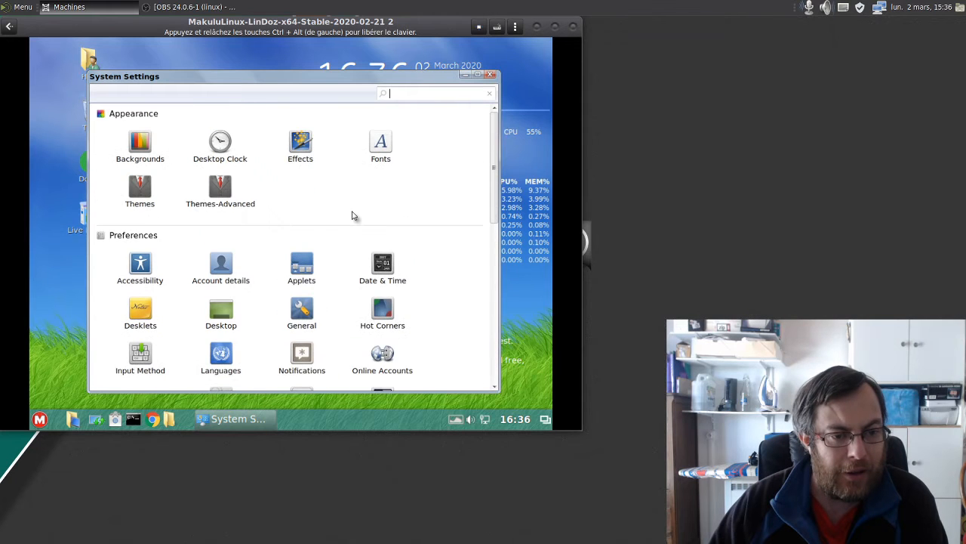
- Open the simple Themes manager to view its Windows-style themes, then close all of its windows
click(137, 189)
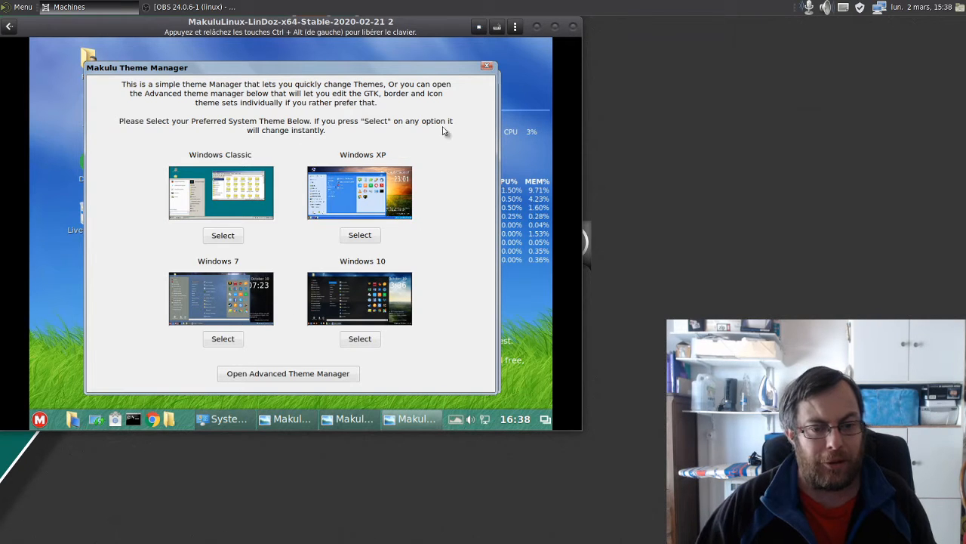
click(488, 68)
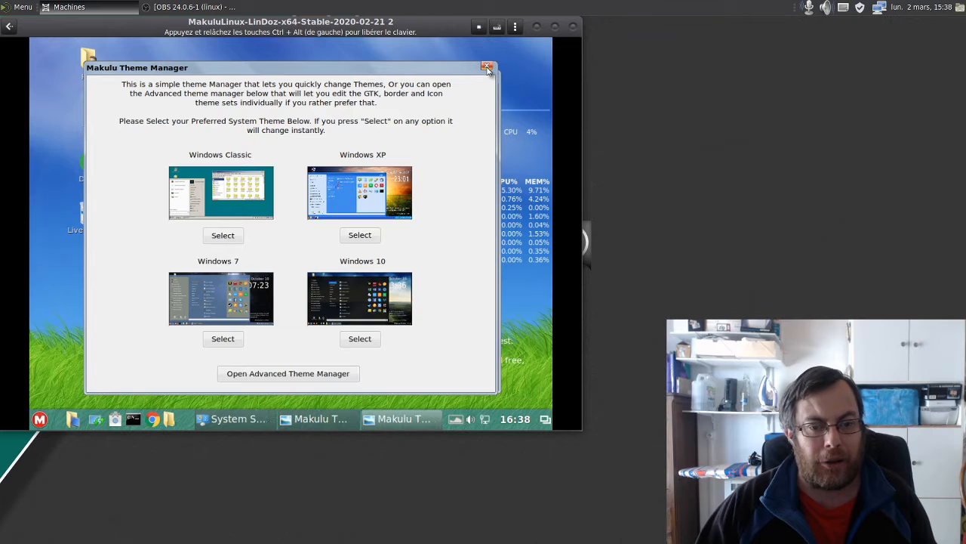
click(488, 68)
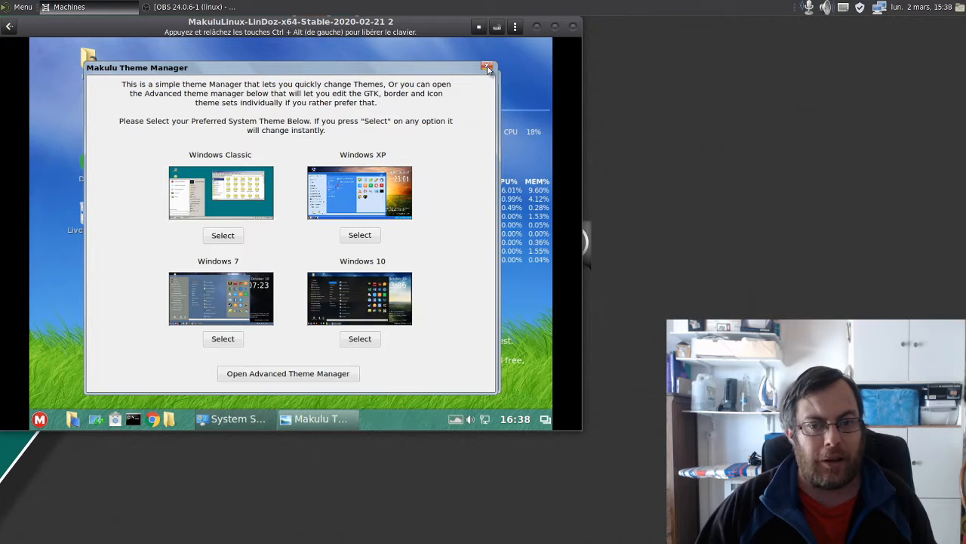
click(487, 68)
- Open Themes-Advanced and view the available window border, icon and desktop themes without choosing any
scroll(295, 238, down, 2)
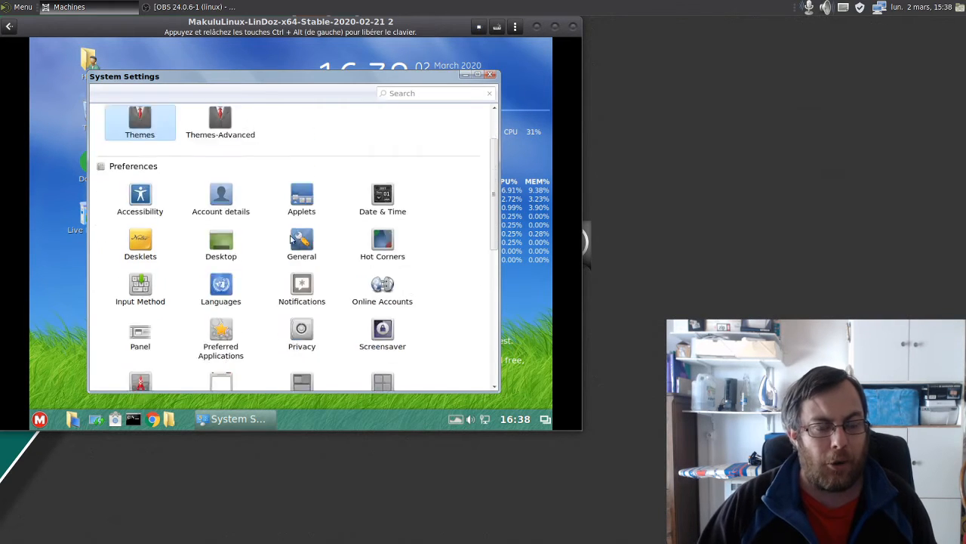
scroll(291, 242, up, 2)
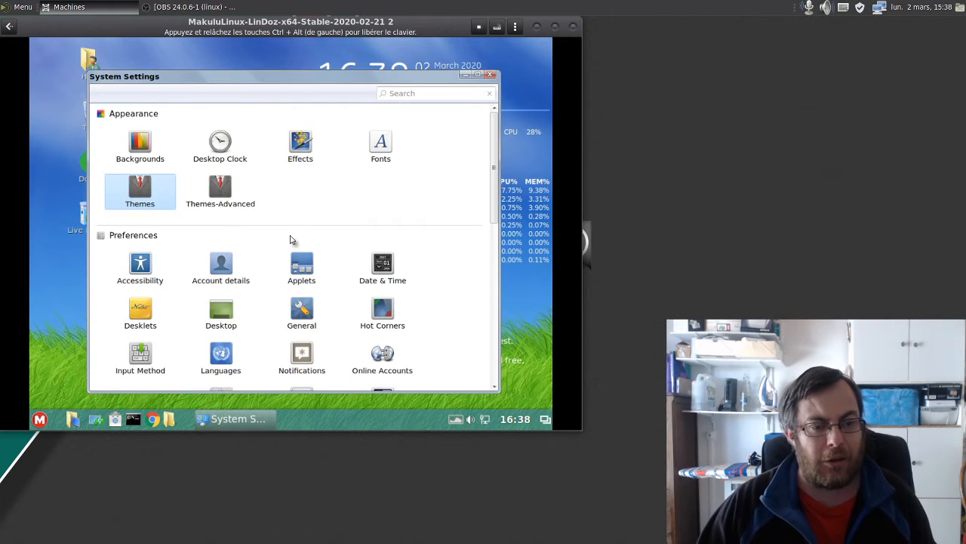
click(217, 198)
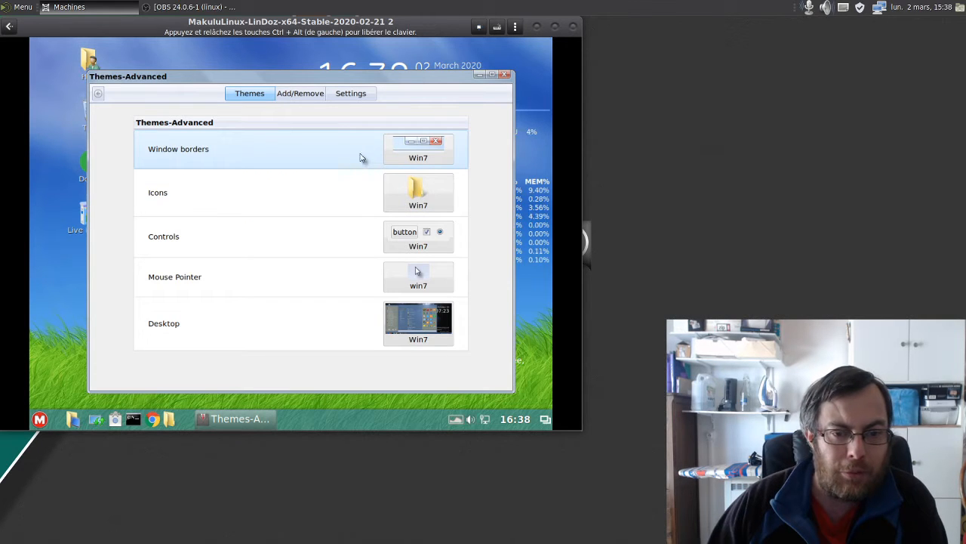
click(427, 160)
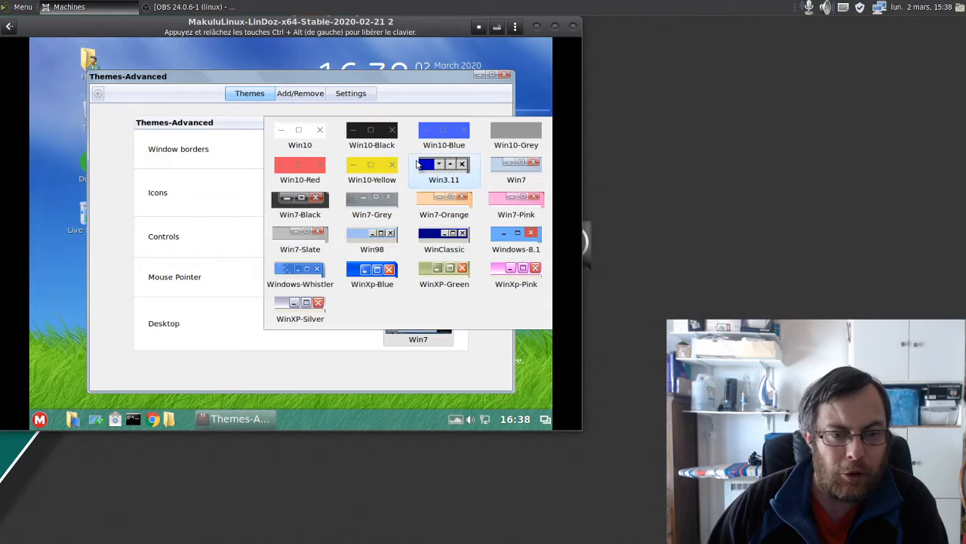
click(213, 151)
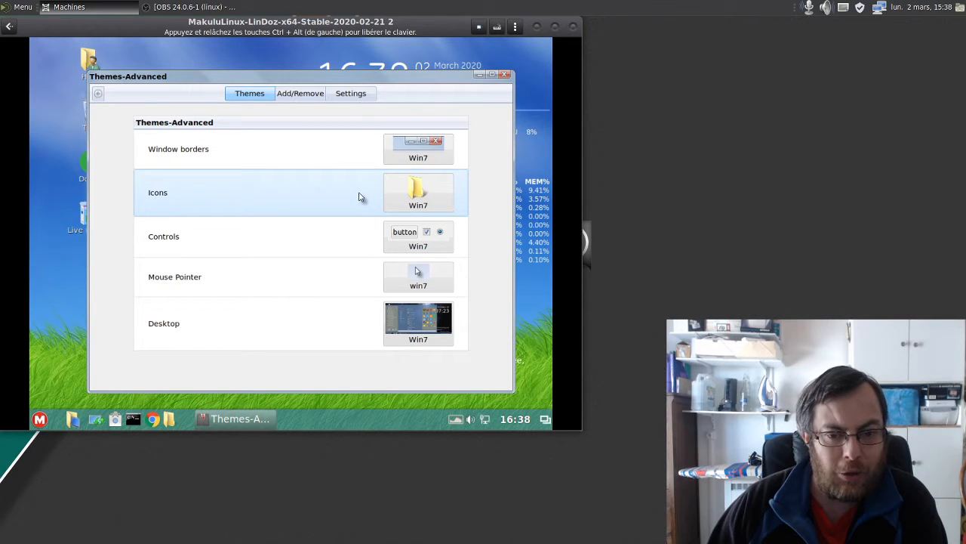
click(390, 195)
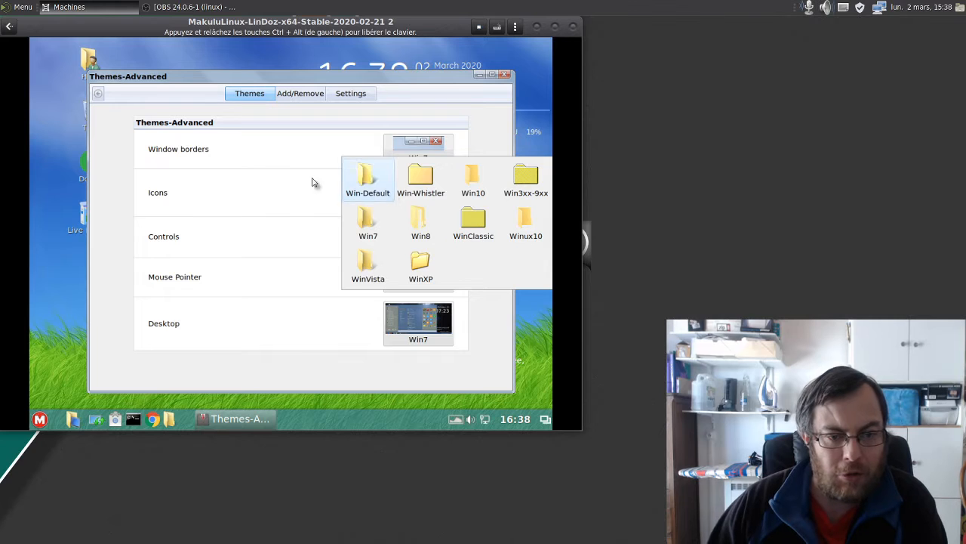
click(259, 150)
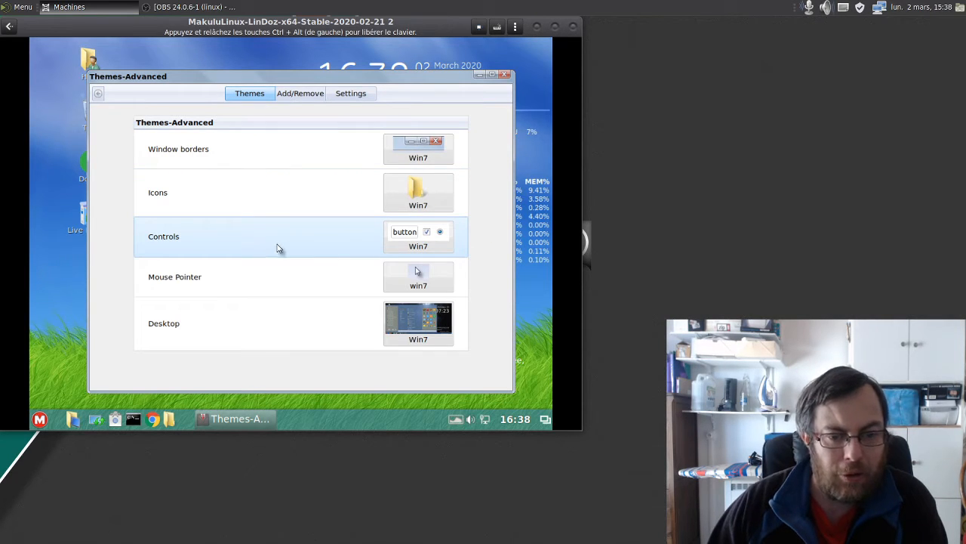
click(416, 339)
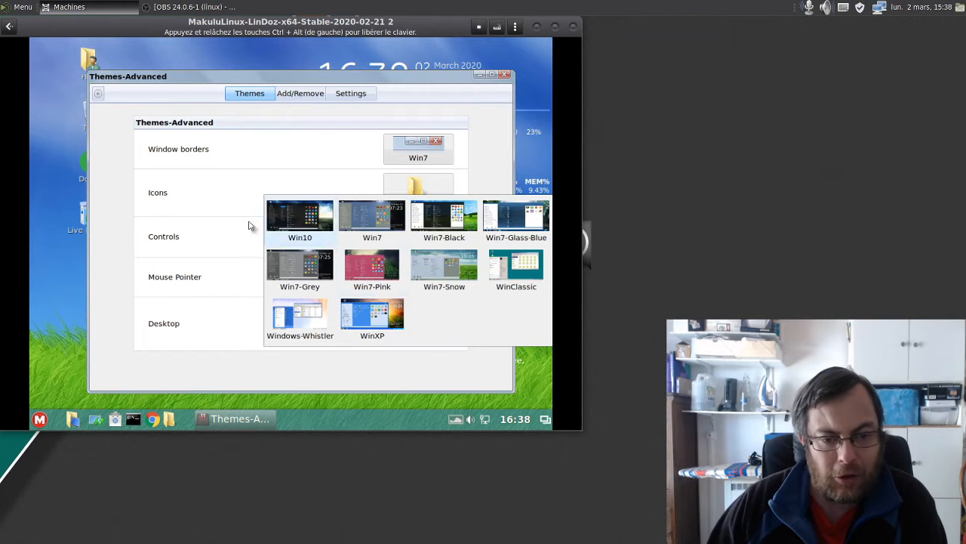
click(193, 330)
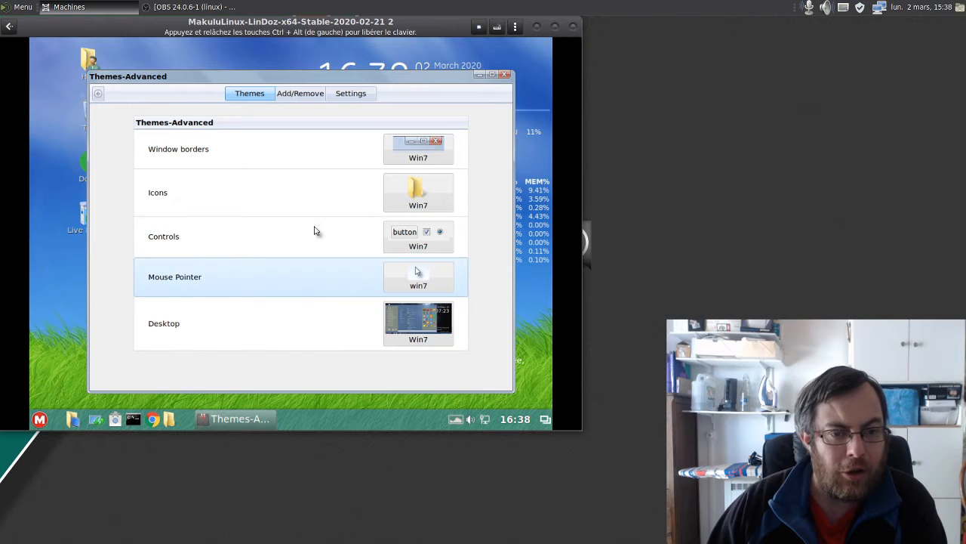
- Update the cache of downloadable themes and browse the list of available themes
click(298, 94)
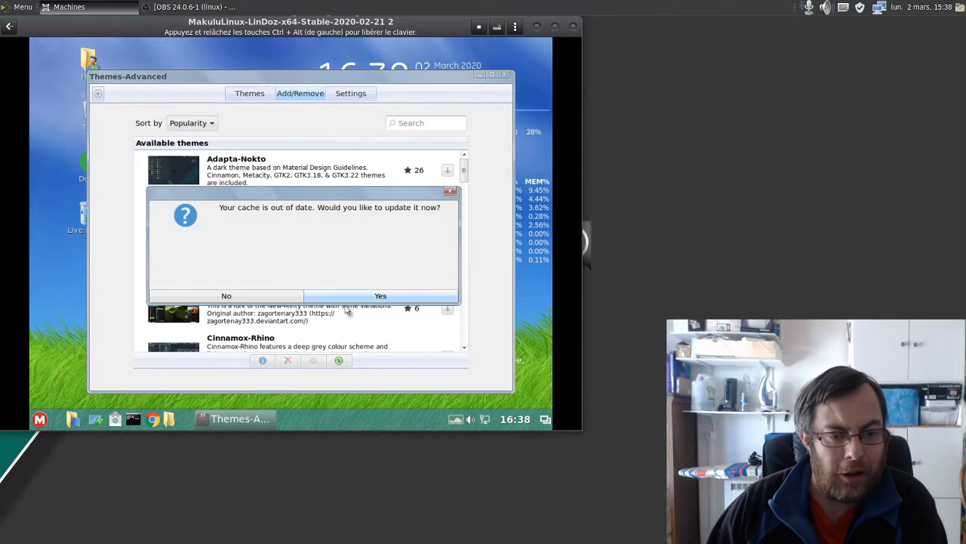
click(383, 297)
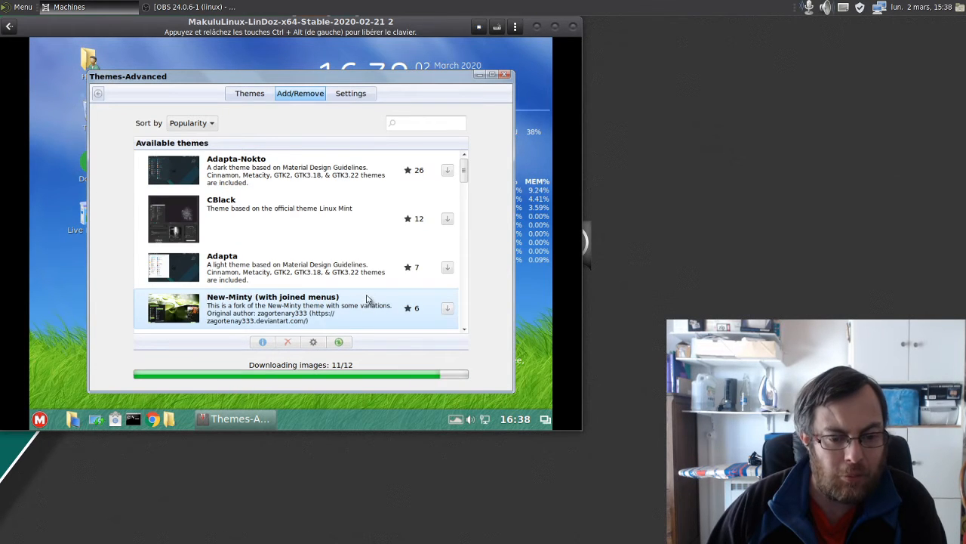
scroll(387, 233, down, 3)
scroll(384, 232, down, 8)
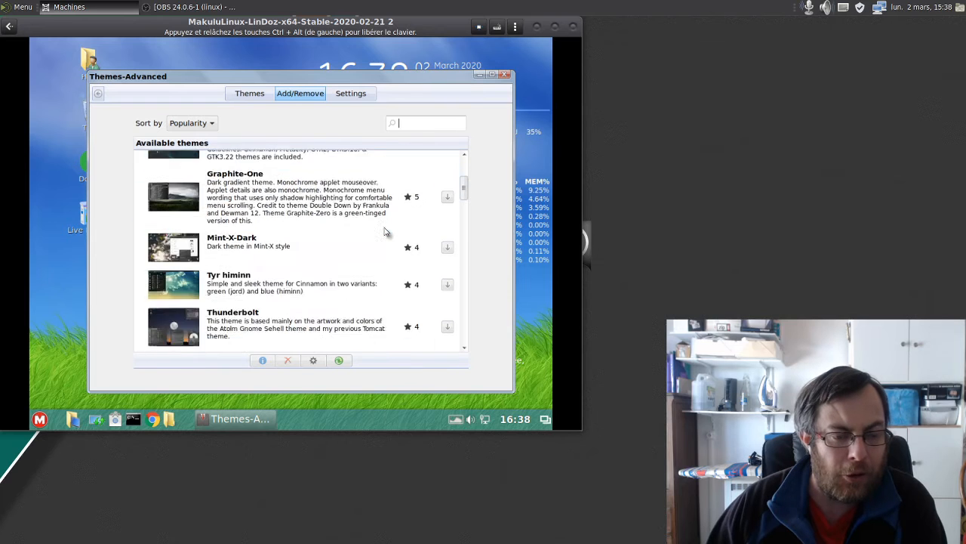
scroll(384, 231, up, 10)
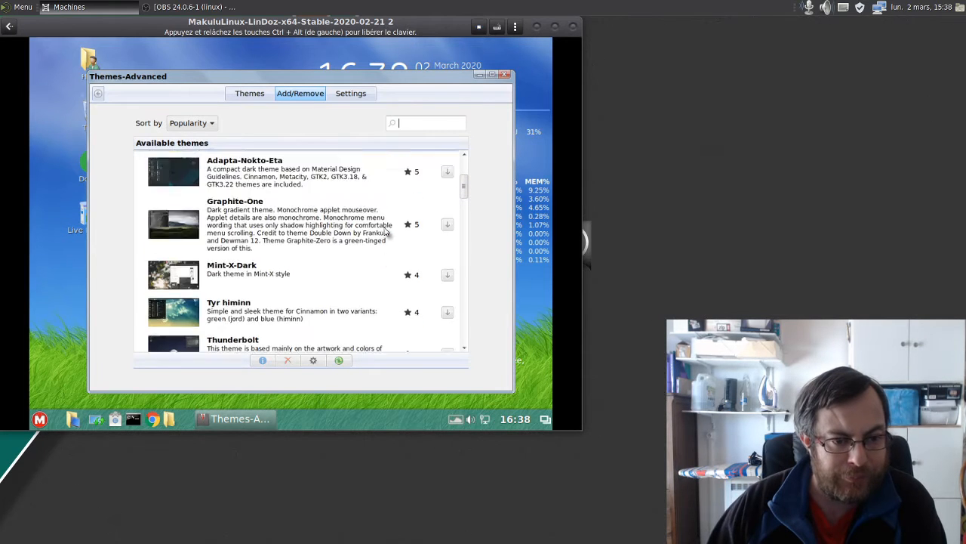
scroll(339, 224, down, 3)
scroll(339, 225, down, 3)
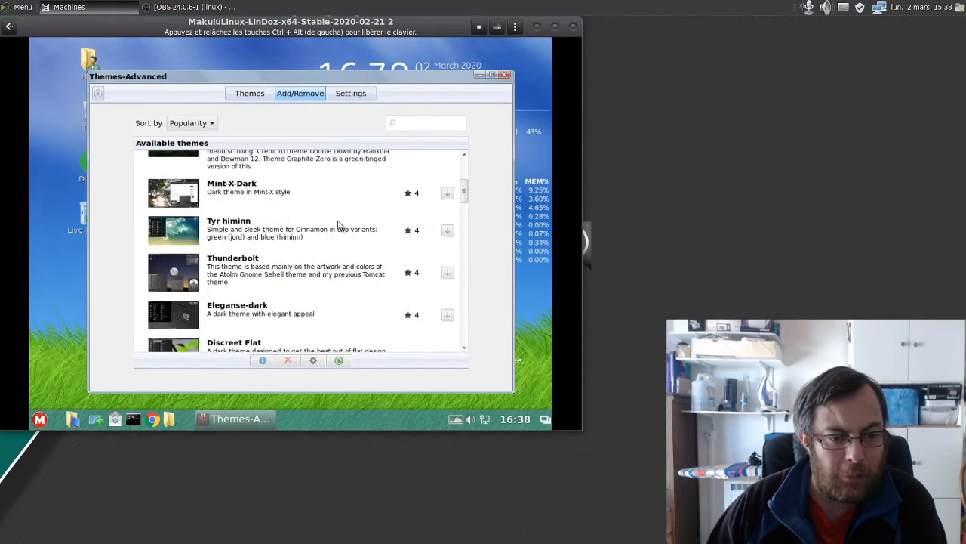
- Look further through the downloadable themes sorted by popularity, return to the installed themes overview, and close Themes-Advanced
scroll(338, 225, down, 4)
scroll(338, 224, up, 3)
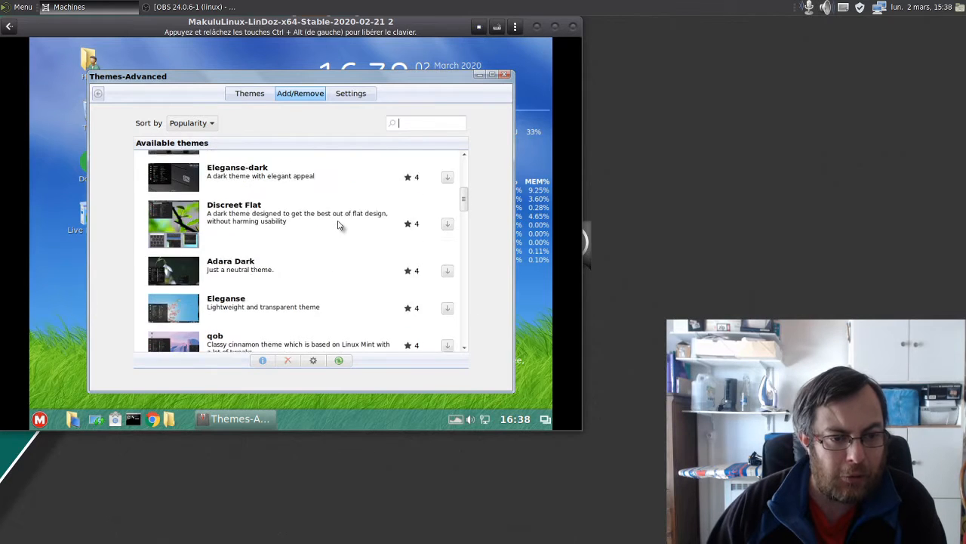
scroll(339, 225, down, 4)
scroll(338, 224, up, 3)
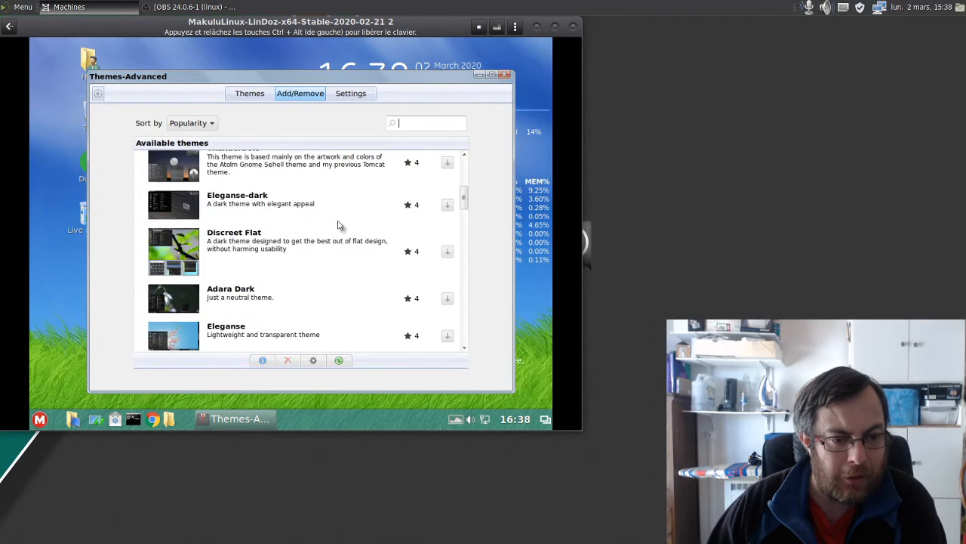
scroll(319, 209, down, 6)
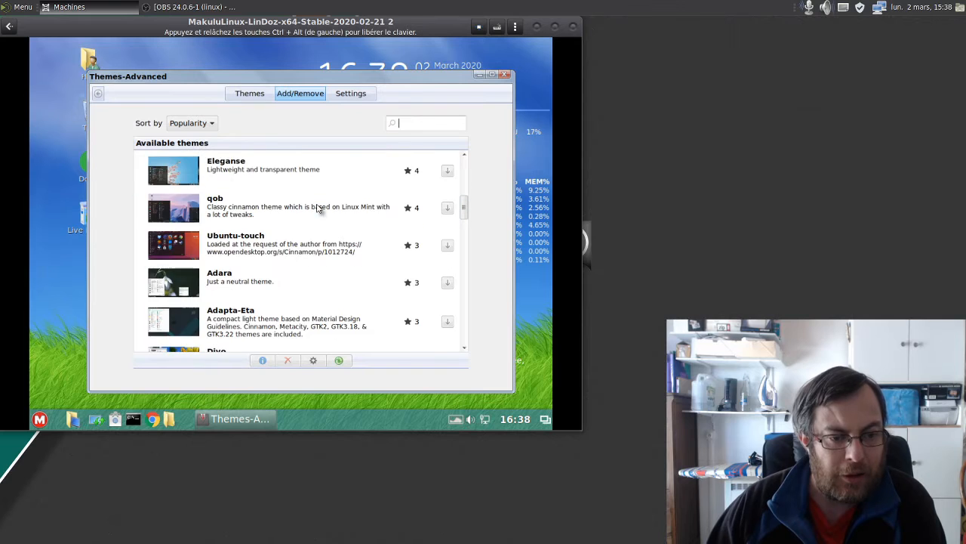
scroll(318, 209, down, 12)
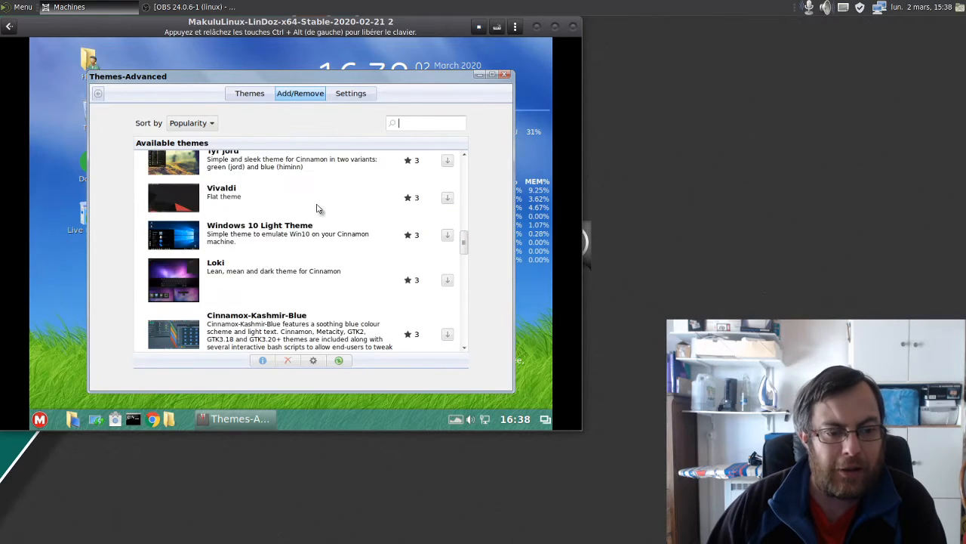
click(369, 95)
click(251, 96)
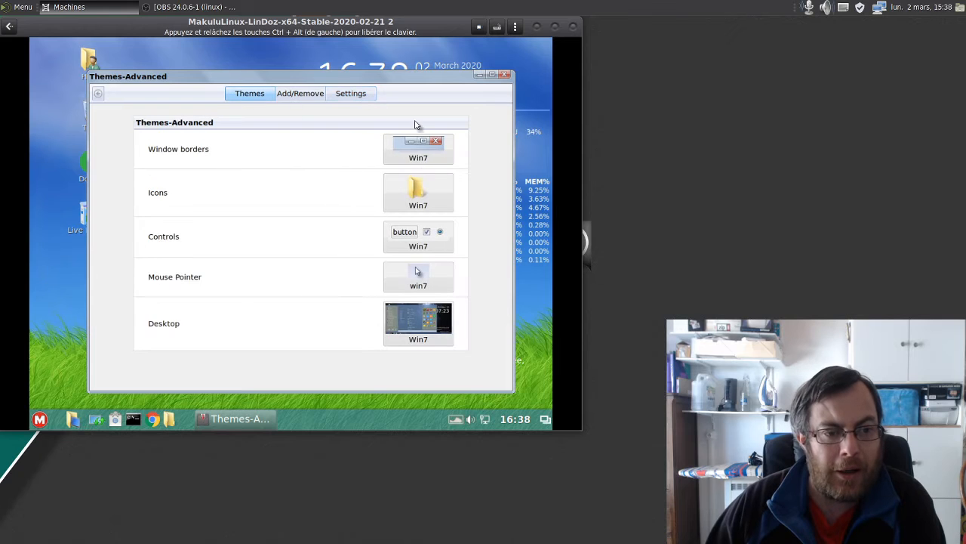
click(505, 75)
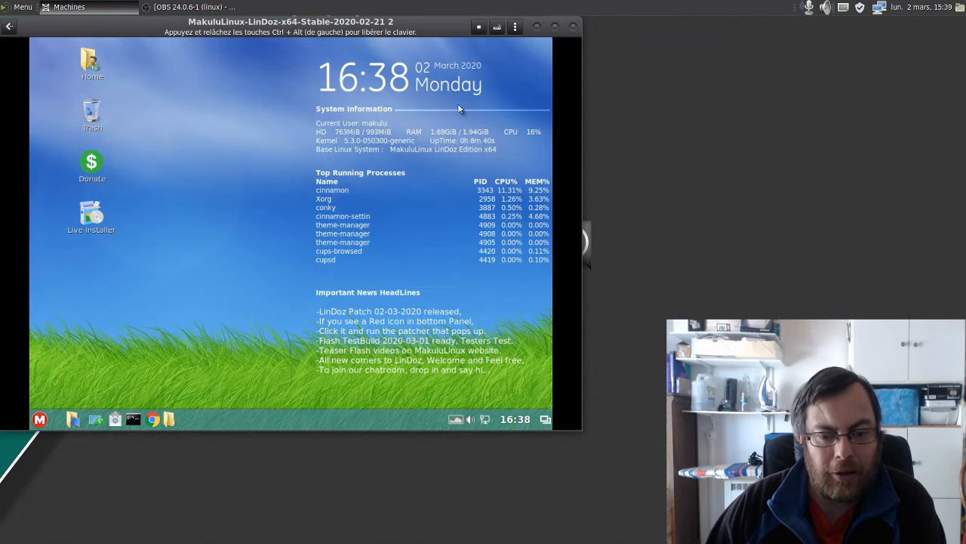
- Launch LibreOffice Writer, bring its blank document to the front to view the interface, and quit it
click(39, 420)
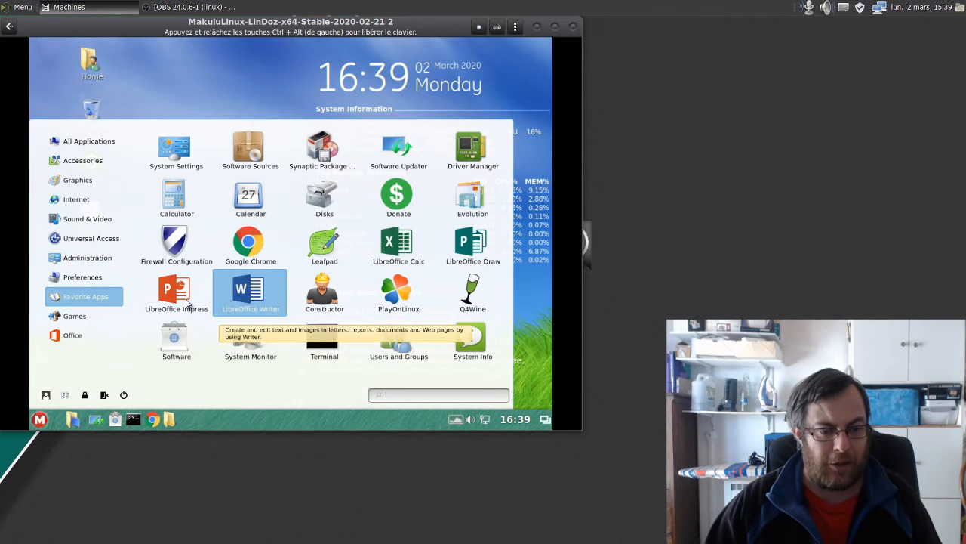
click(242, 301)
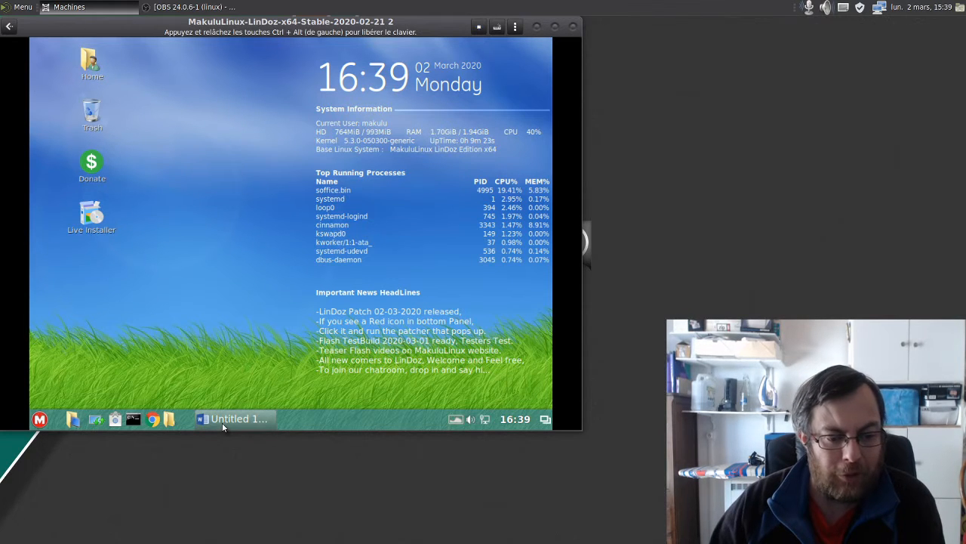
mouse_move(223, 428)
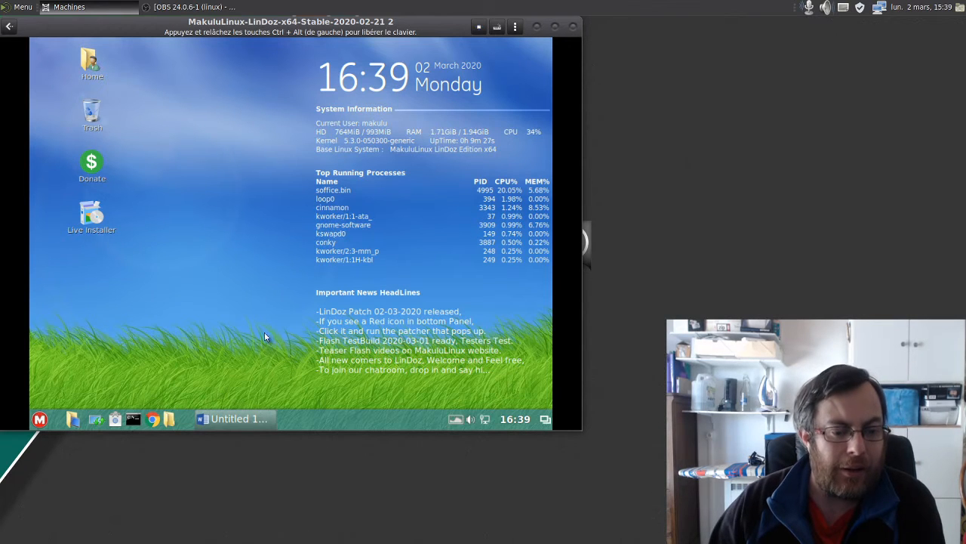
click(243, 421)
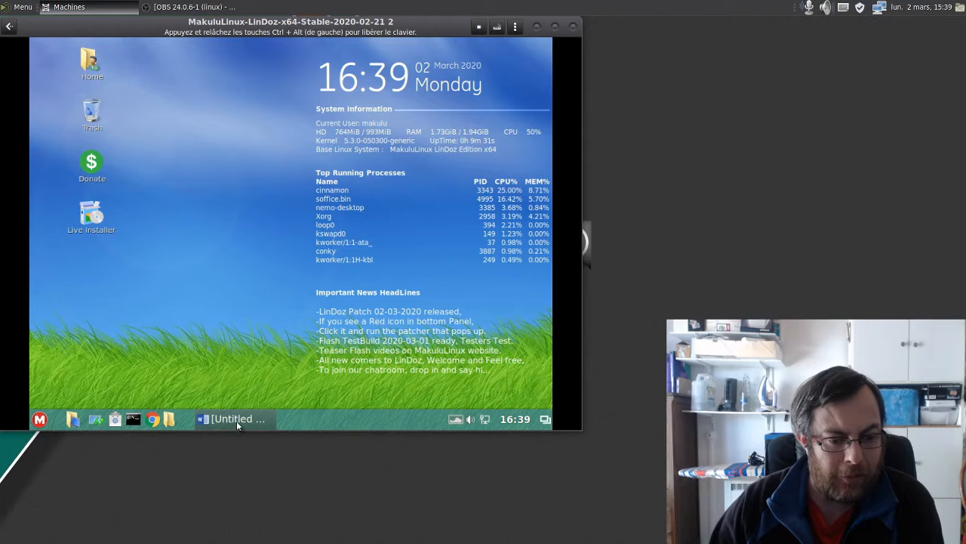
mouse_move(237, 420)
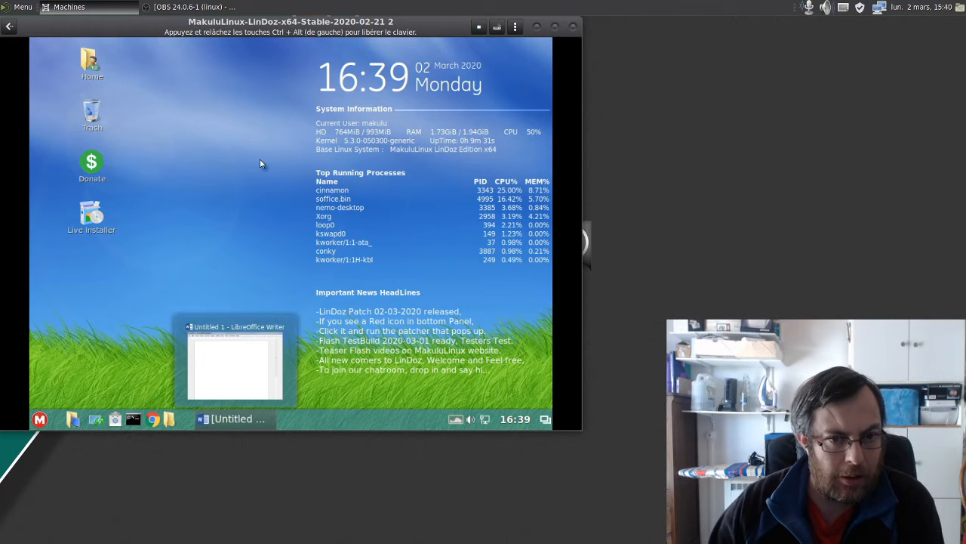
click(242, 364)
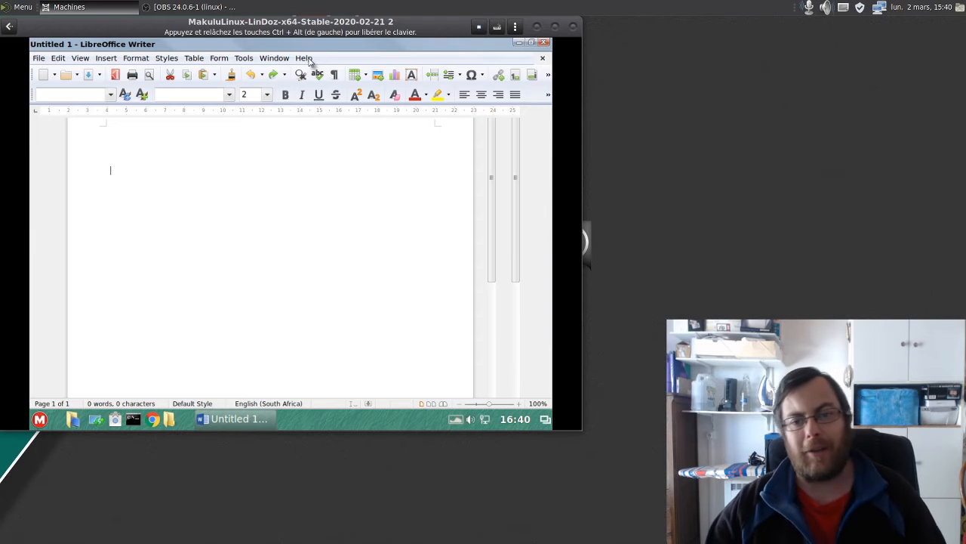
key(ctrl+q)
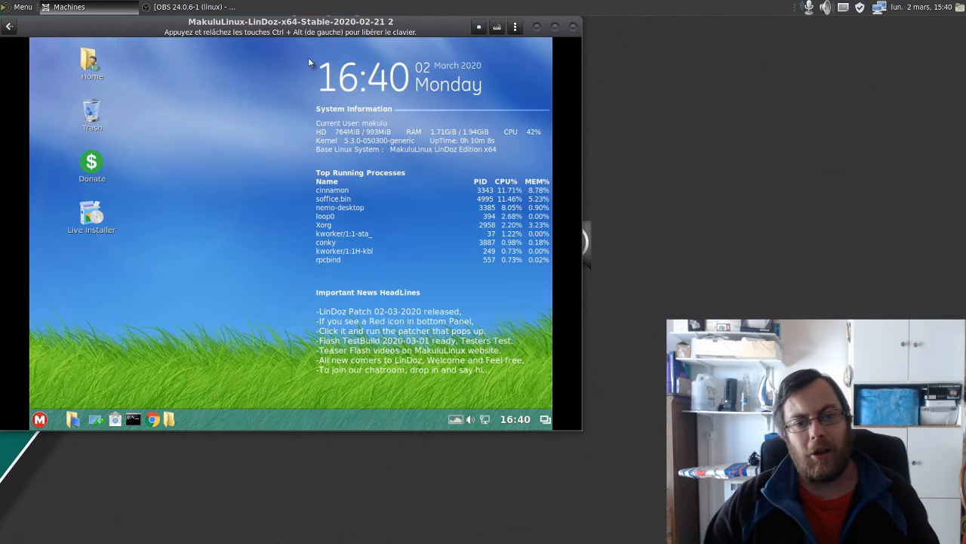
- Look through the applications in the Favorite Apps, Office, Administration and Sound & Video categories
click(40, 420)
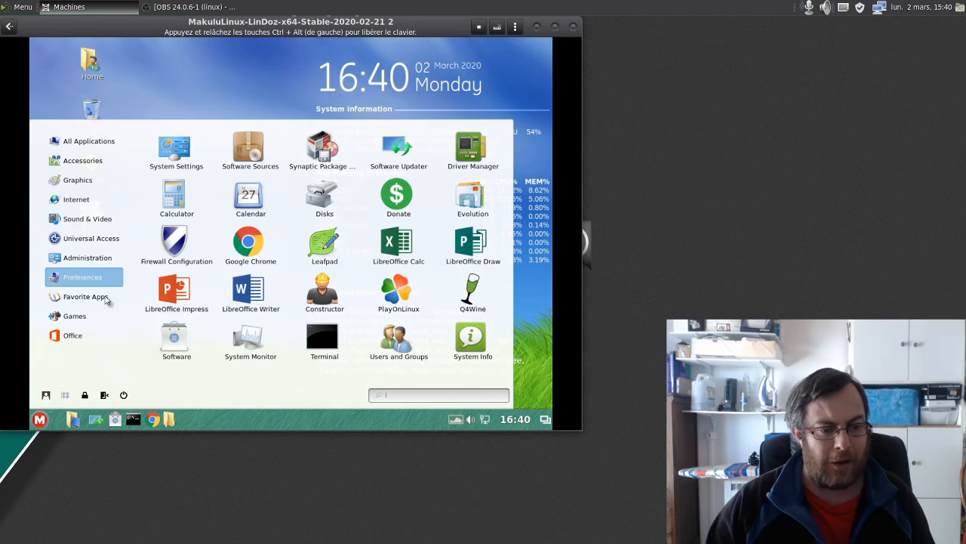
click(112, 303)
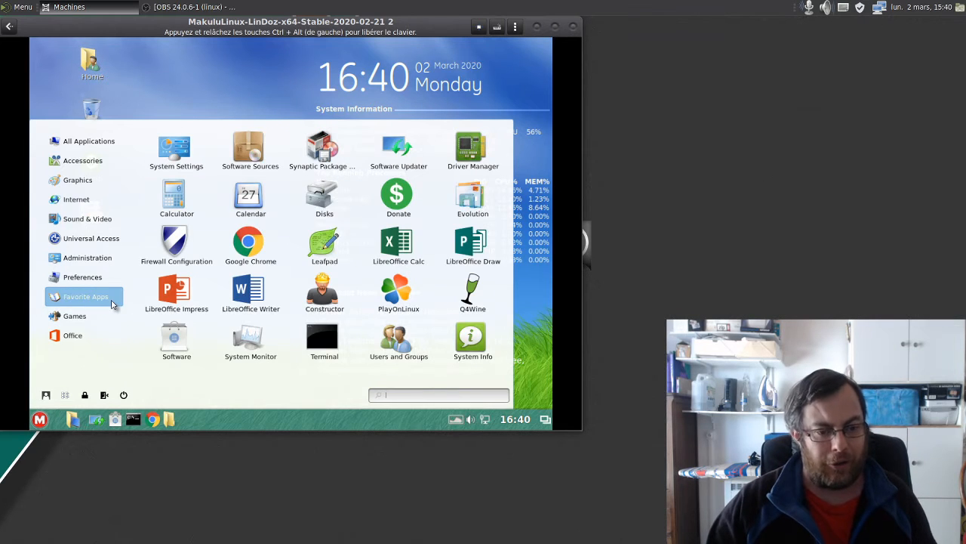
mouse_move(102, 276)
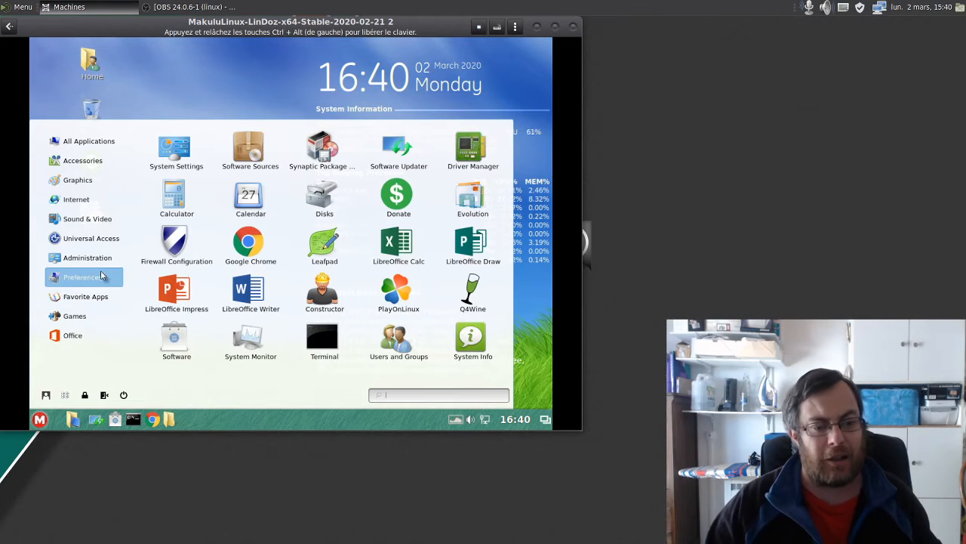
mouse_move(93, 317)
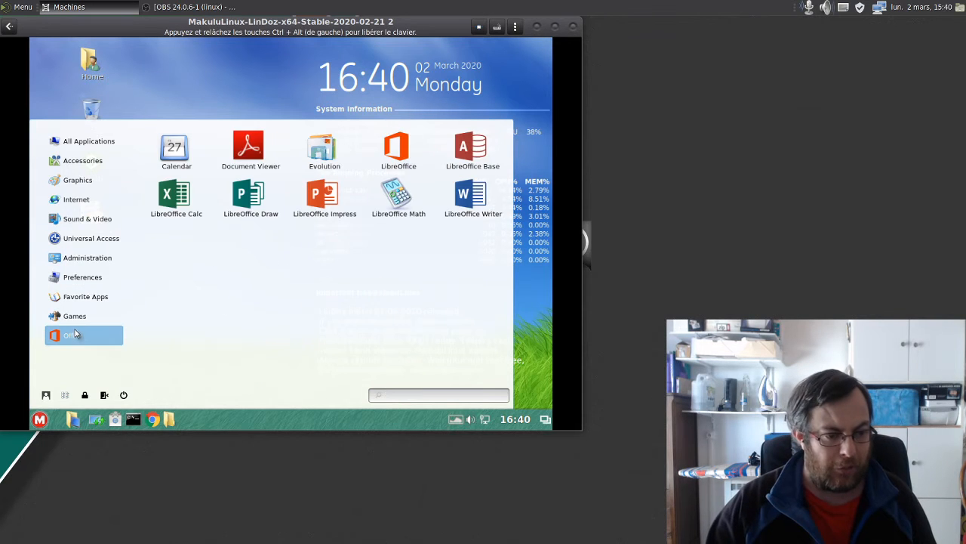
mouse_move(75, 333)
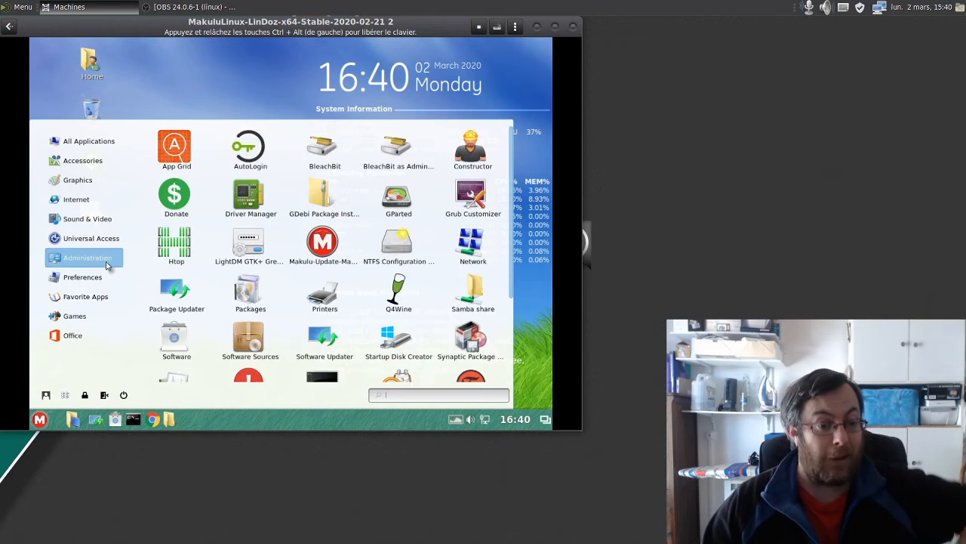
mouse_move(93, 299)
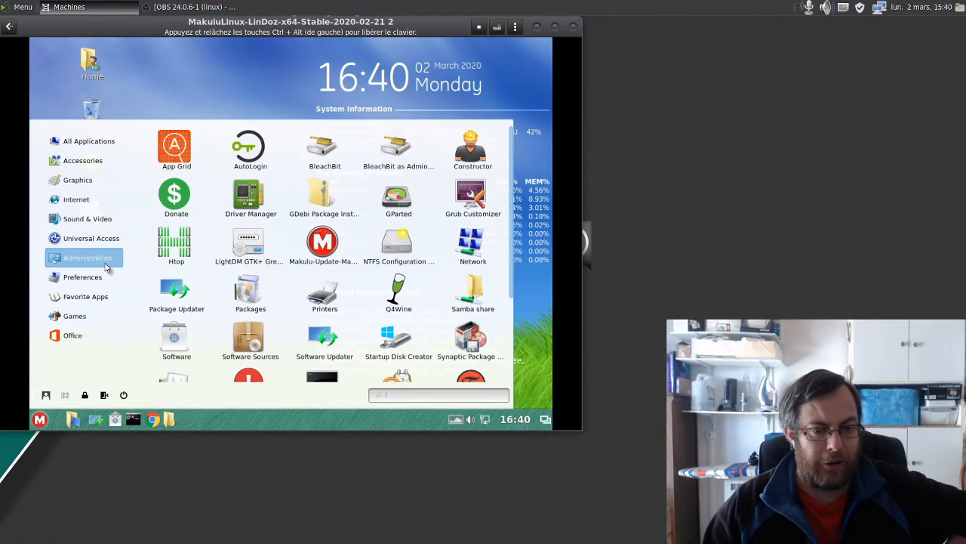
mouse_move(114, 240)
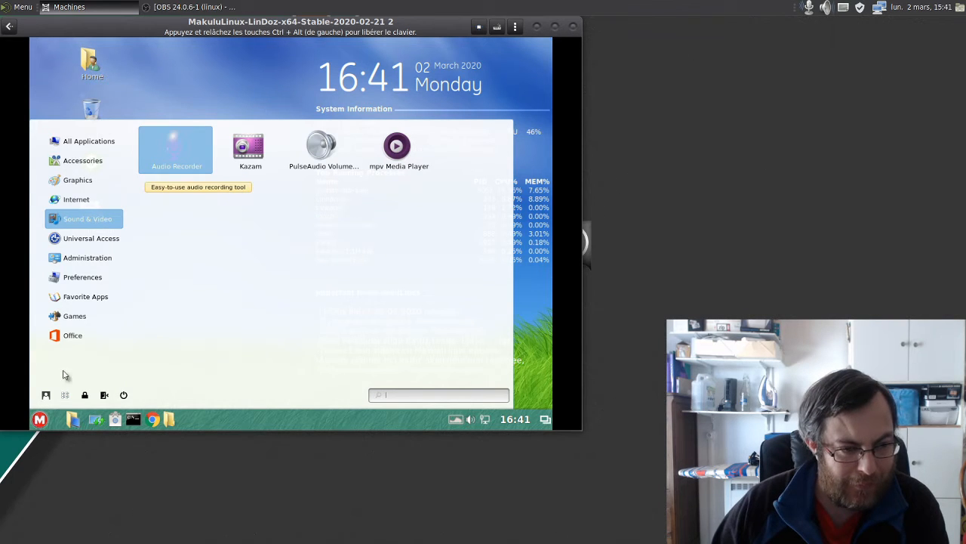
- Check the OBS recording window, then delete the MakuluLinux-LinDoz virtual machine from Machines and close the program
click(182, 7)
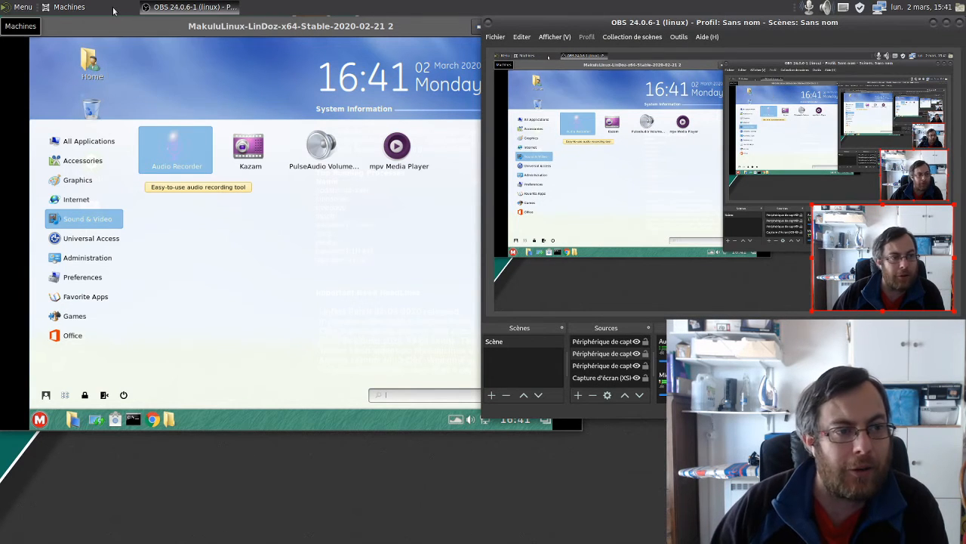
click(65, 7)
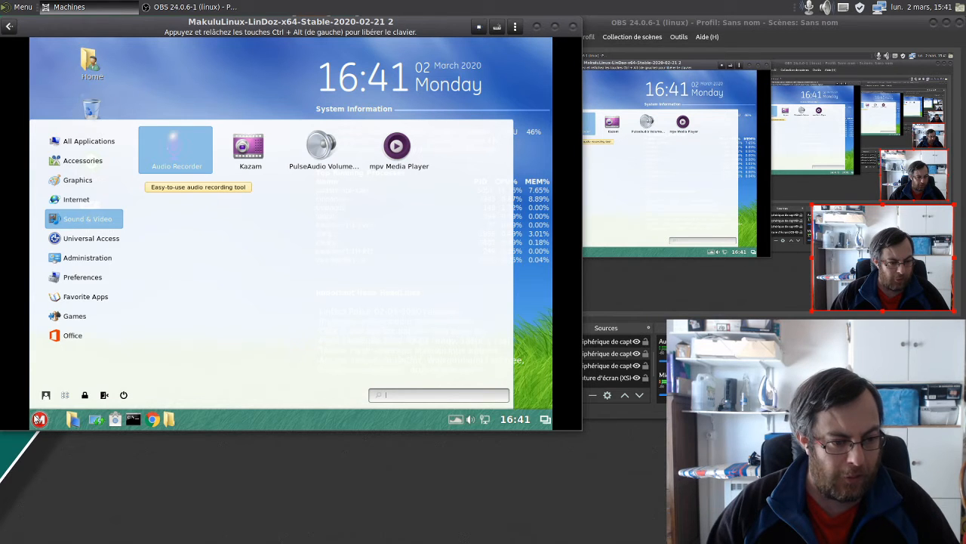
click(9, 26)
right_click(77, 102)
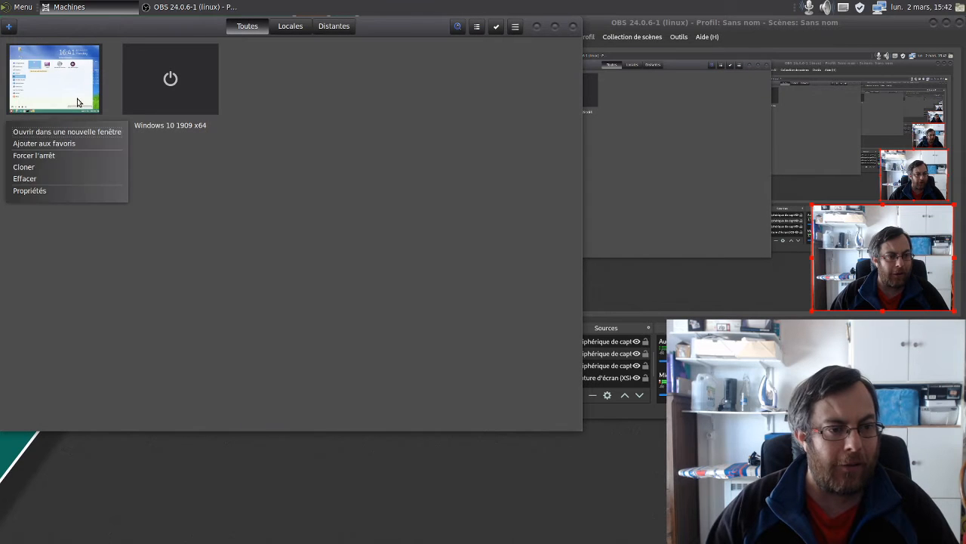
click(74, 180)
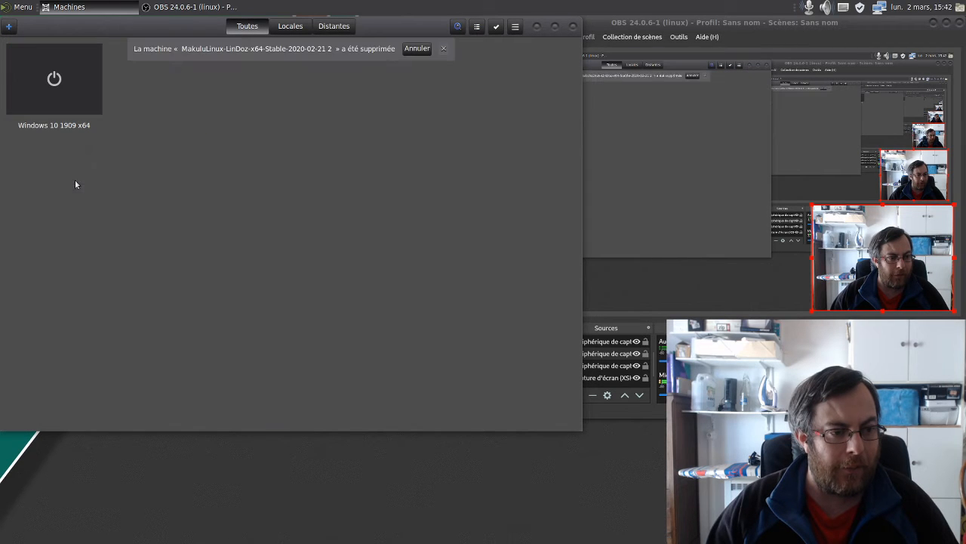
click(575, 27)
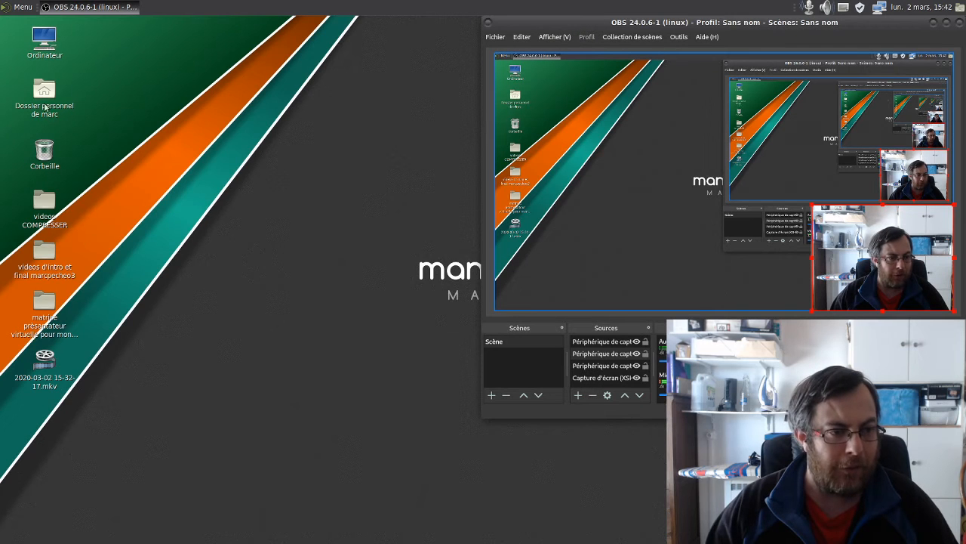
- Create and boot a new virtual machine in Machines from MakuluLinux-LinDoz-x64-Stable-2020-02-21.iso in the Téléchargements folder
double_click(45, 108)
double_click(566, 260)
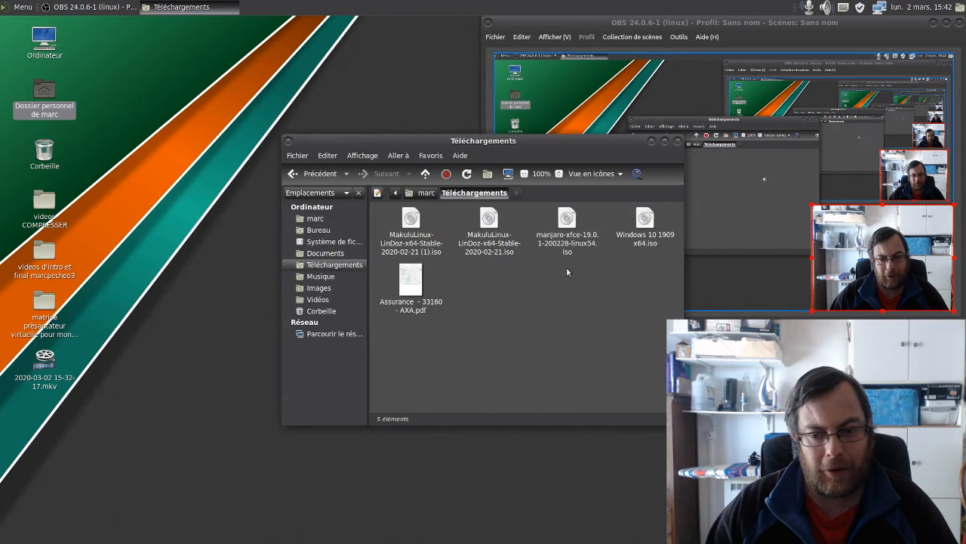
right_click(494, 231)
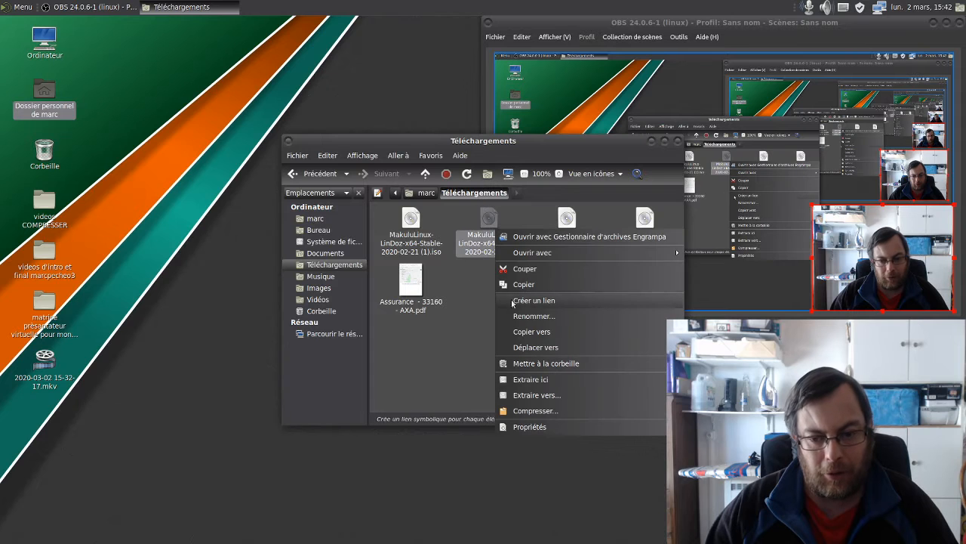
mouse_move(609, 249)
click(717, 268)
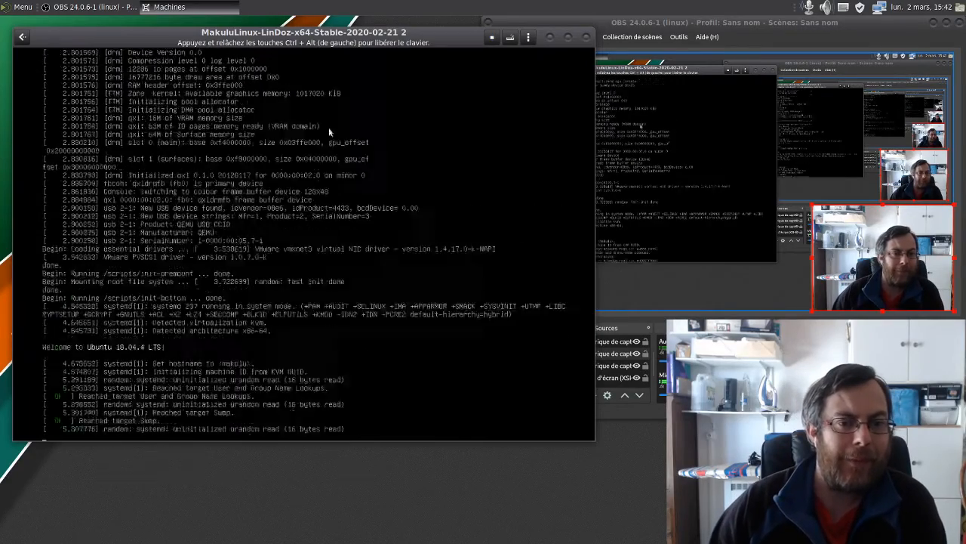
- Move the virtual machine window into place, minimize OBS, and dismiss the live desktop's software rendering notice and welcome window
drag(307, 35, 295, 28)
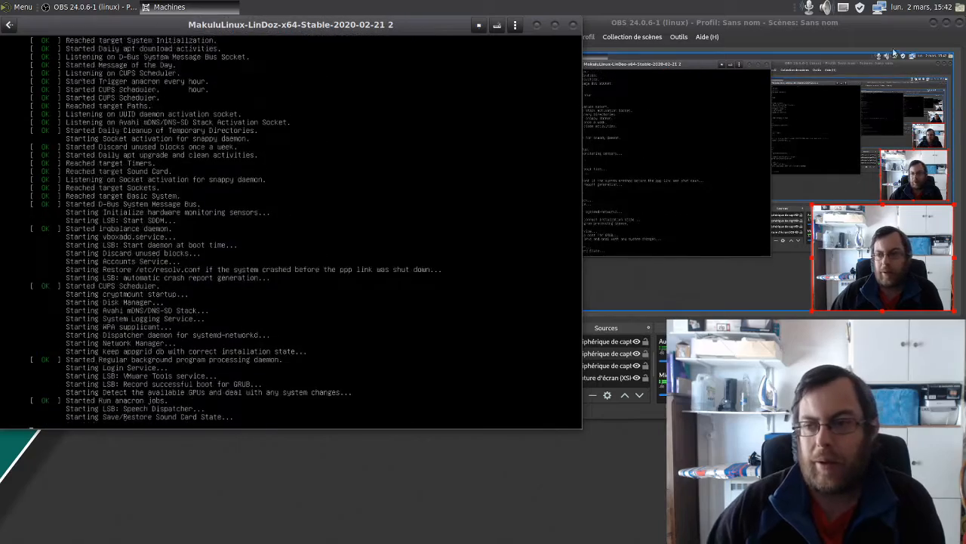
click(933, 25)
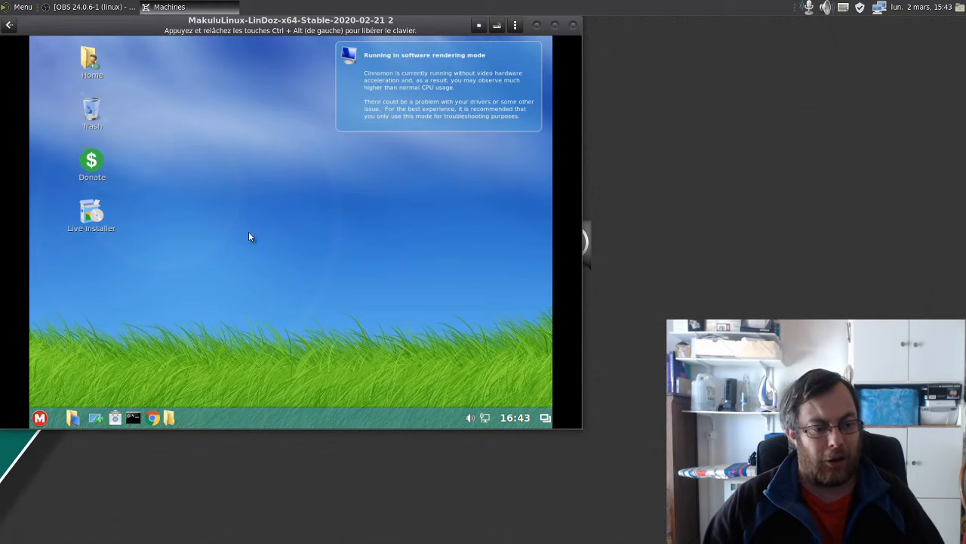
click(532, 52)
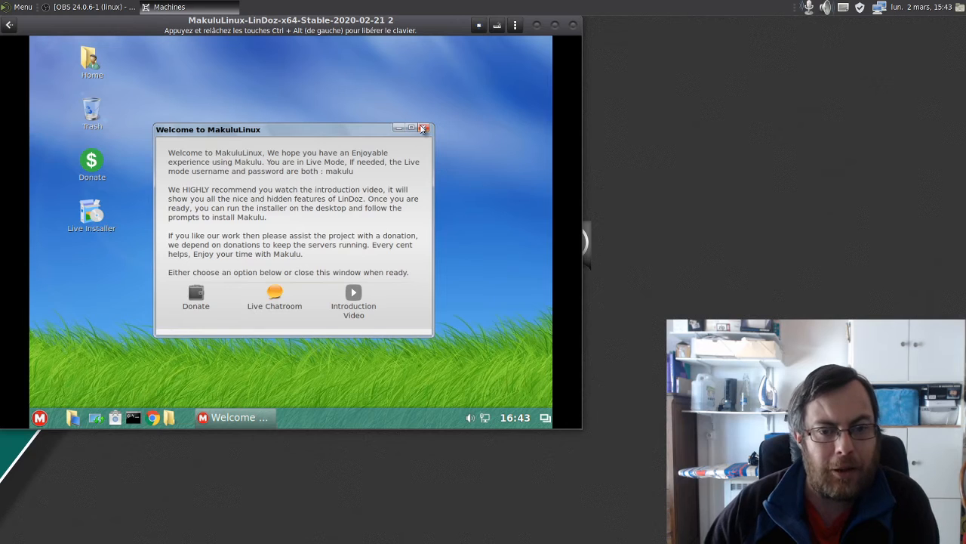
click(423, 129)
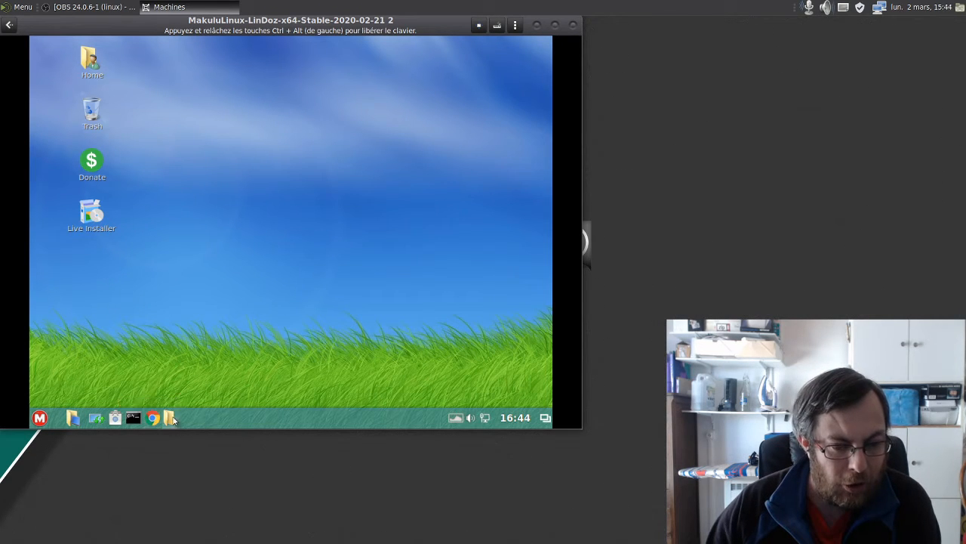
- Open the home folder to view its contents, then close it
click(169, 419)
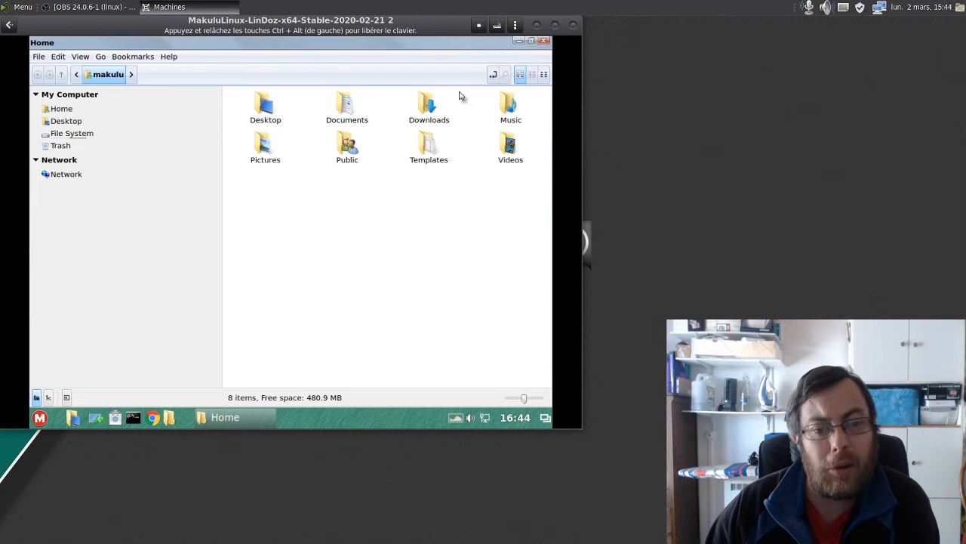
click(543, 42)
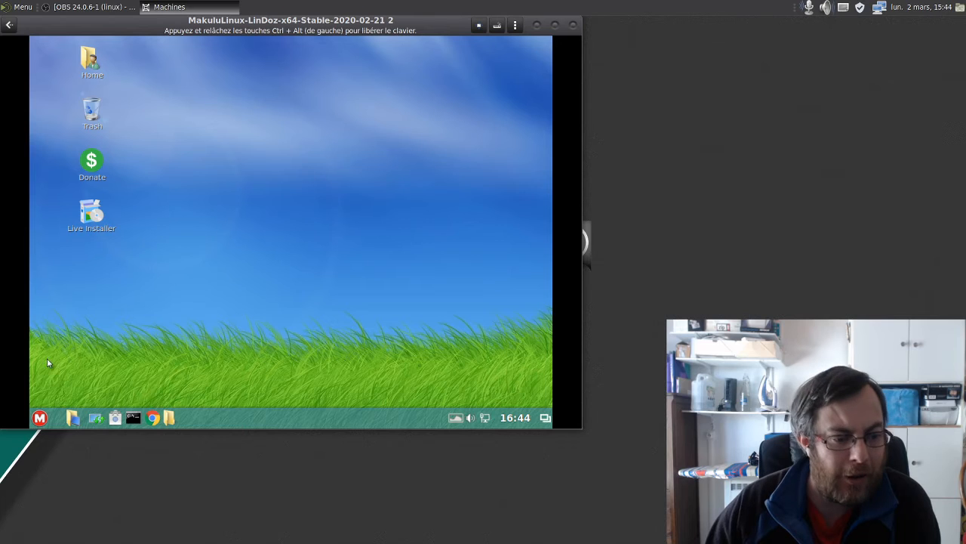
- Look through the Universal Access, Administration and Preferences categories in the live desktop's application menu
click(39, 417)
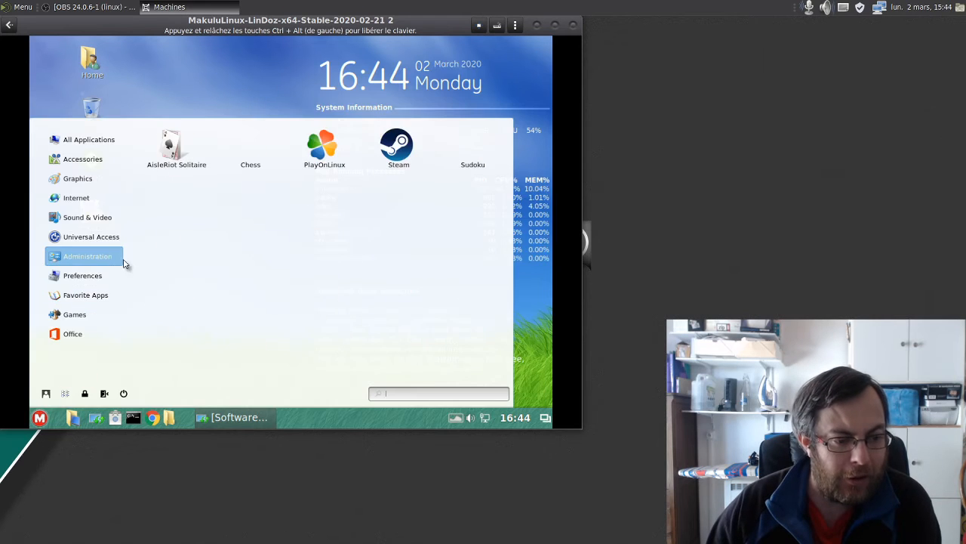
mouse_move(120, 237)
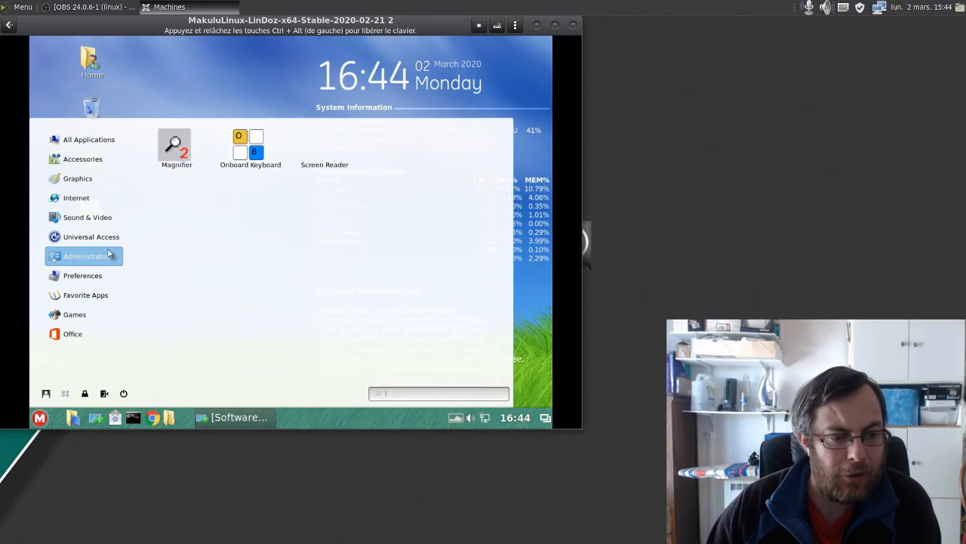
mouse_move(102, 259)
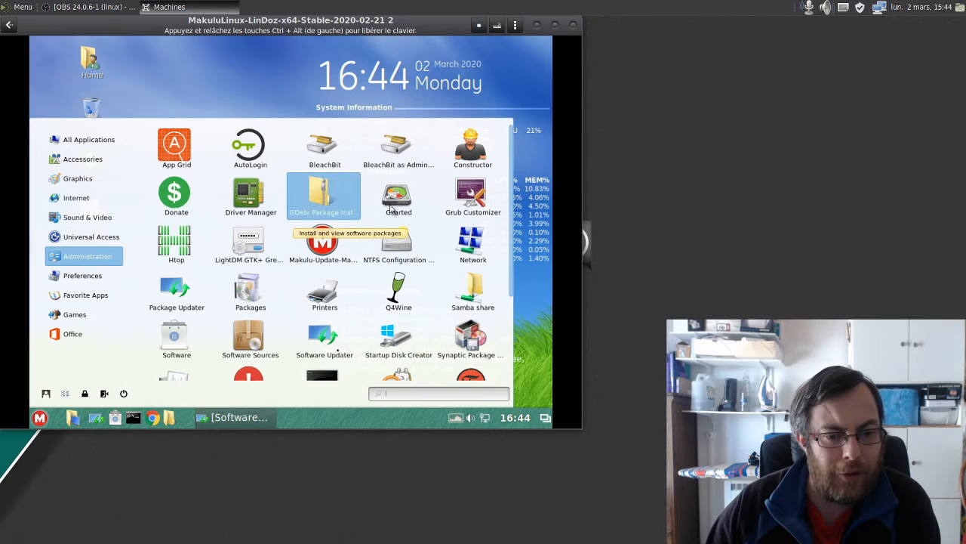
scroll(474, 210, down, 3)
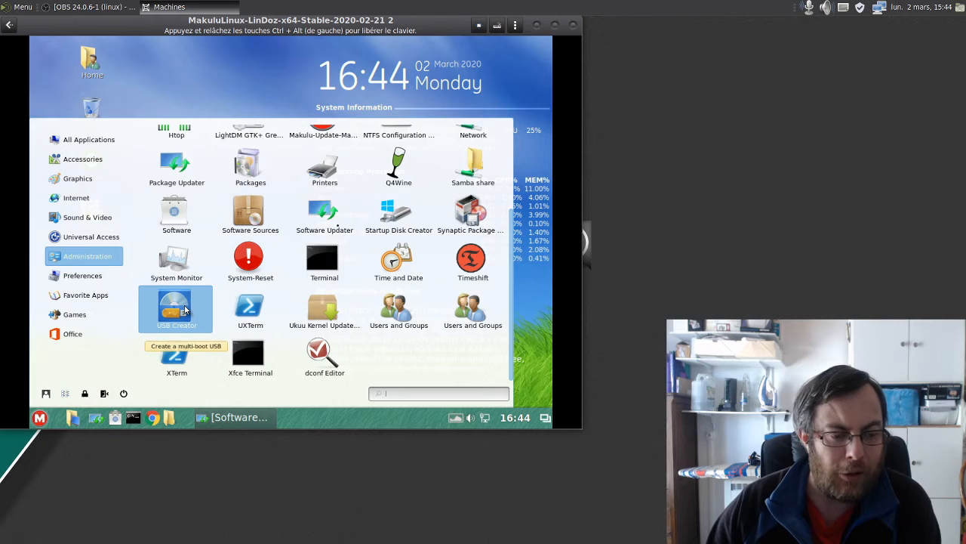
scroll(311, 281, up, 3)
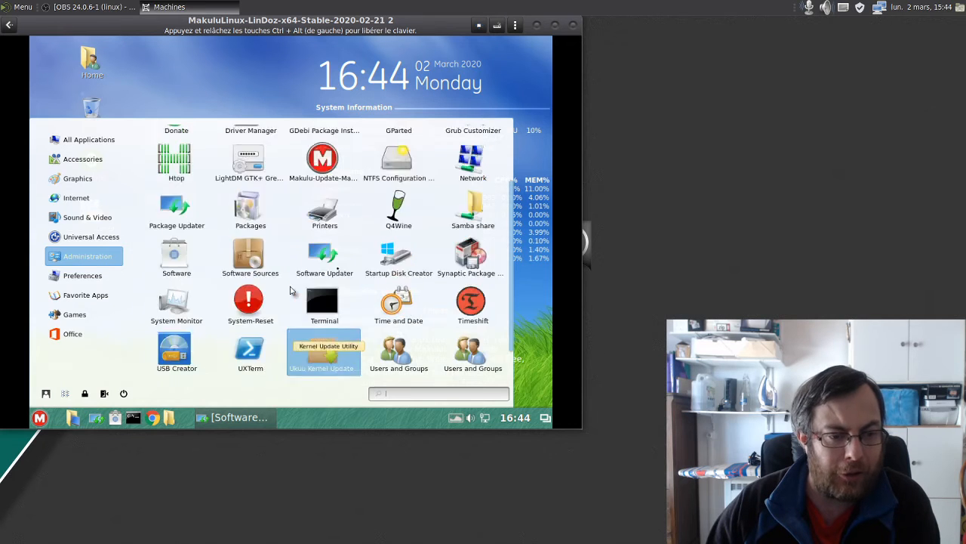
click(94, 278)
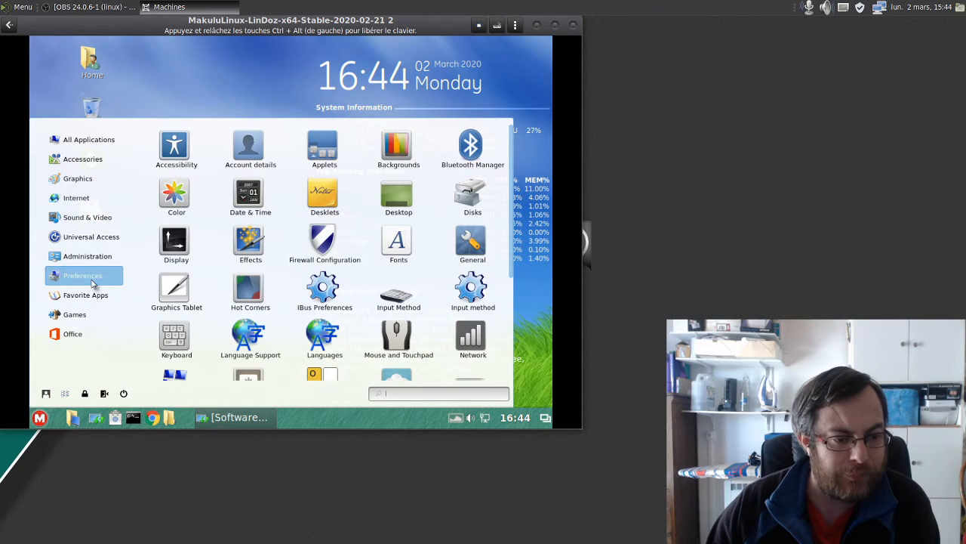
scroll(400, 208, down, 4)
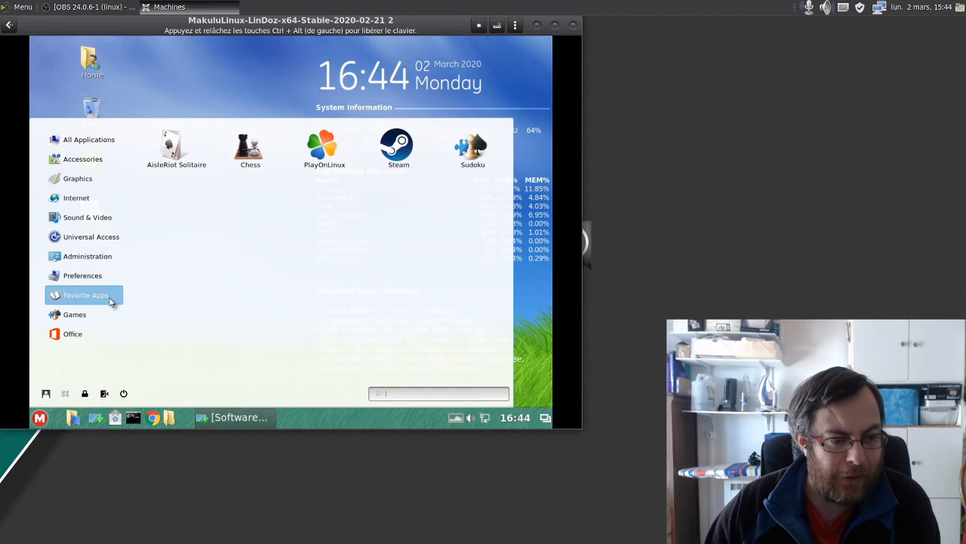
- Examine the system tools in the Administration category again, including the Makulu update manager and the Ukuu kernel updater
mouse_move(108, 276)
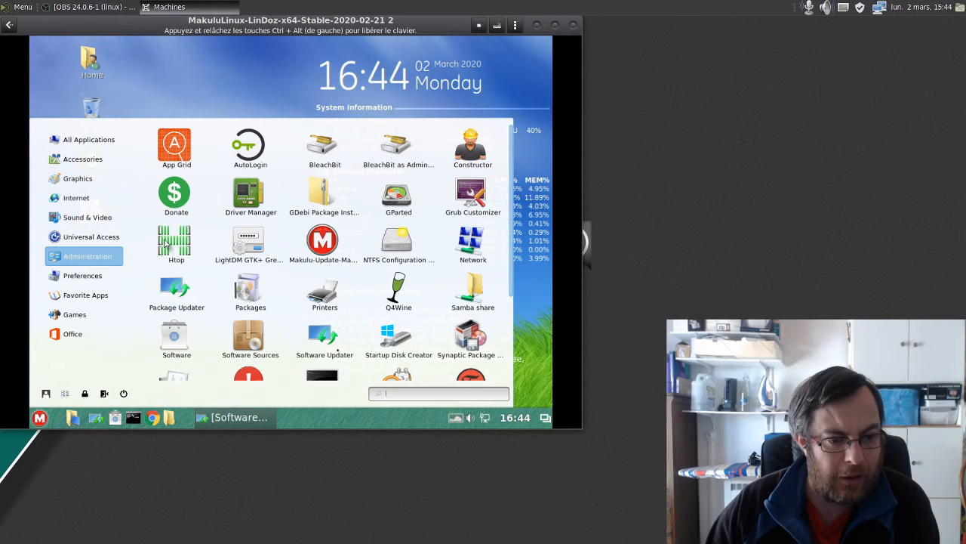
scroll(340, 286, down, 3)
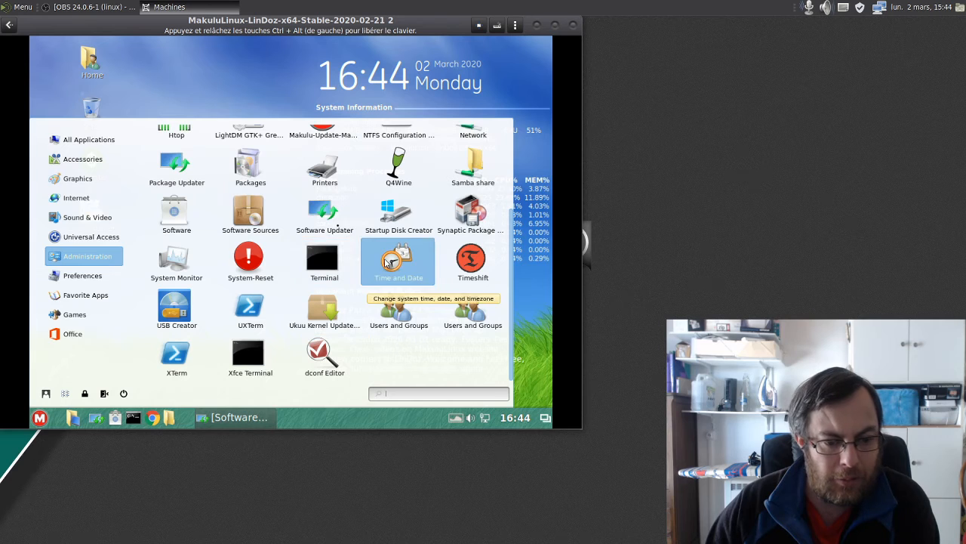
scroll(320, 285, up, 3)
scroll(311, 289, down, 3)
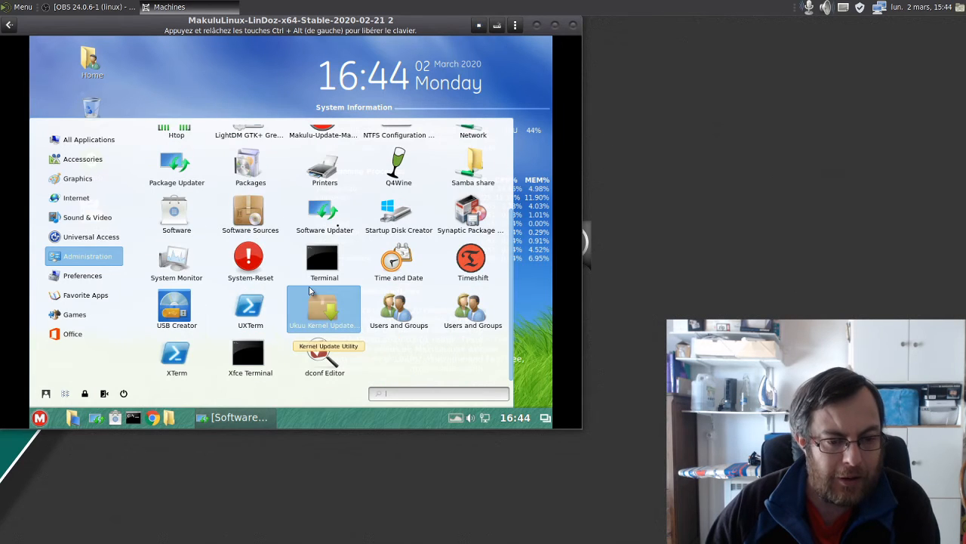
scroll(332, 257, up, 3)
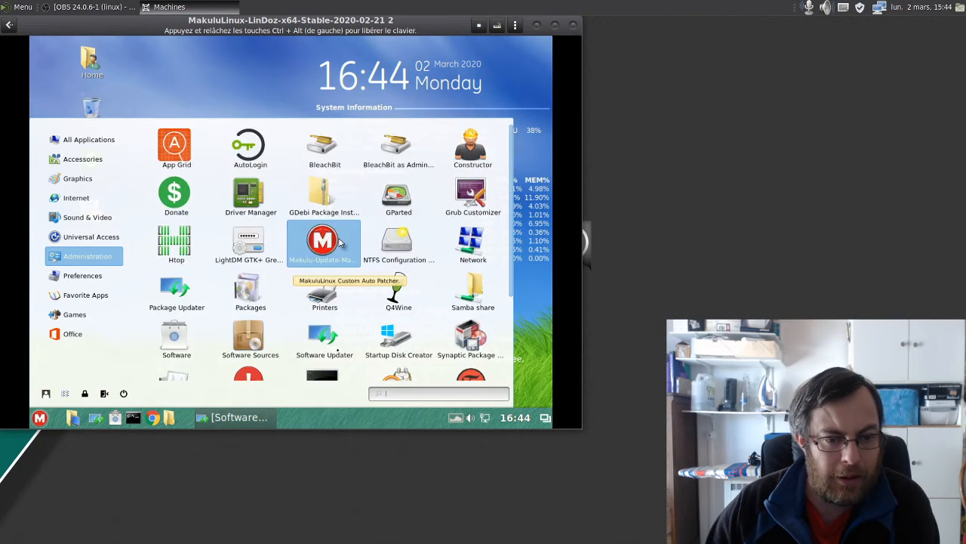
scroll(317, 223, down, 3)
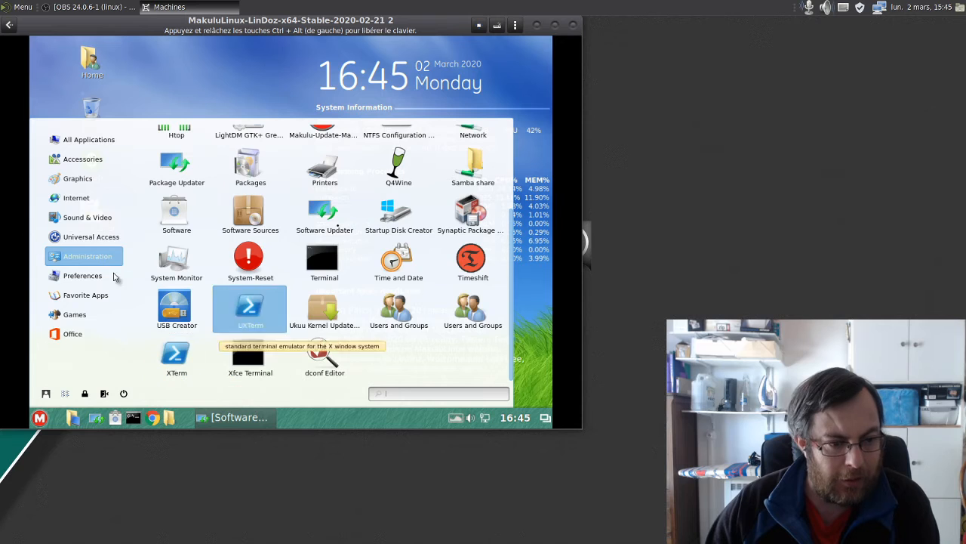
click(83, 276)
click(84, 256)
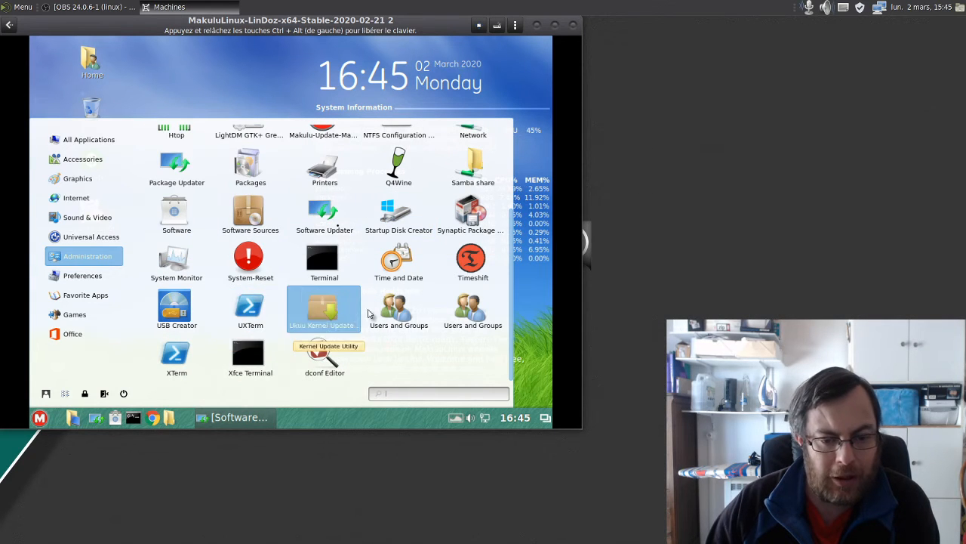
scroll(421, 196, up, 3)
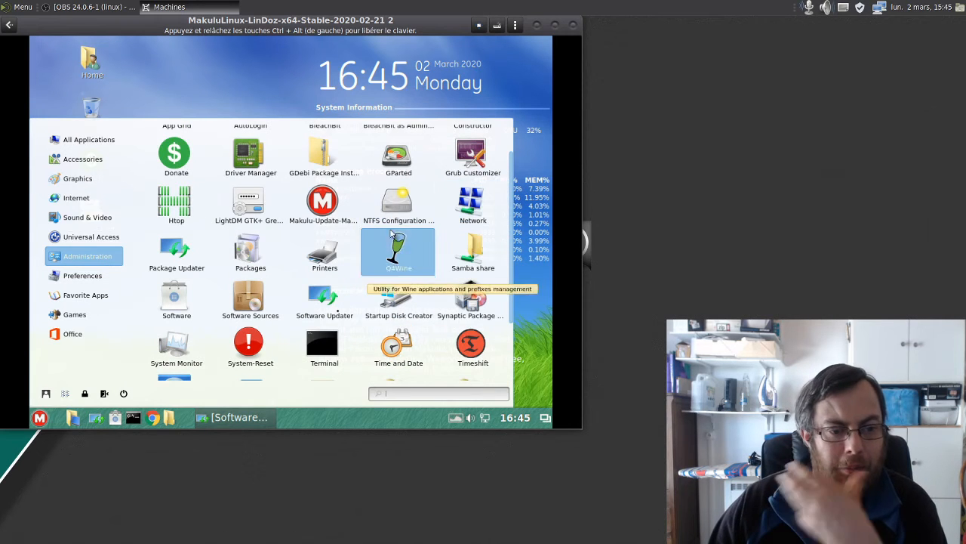
scroll(309, 253, up, 2)
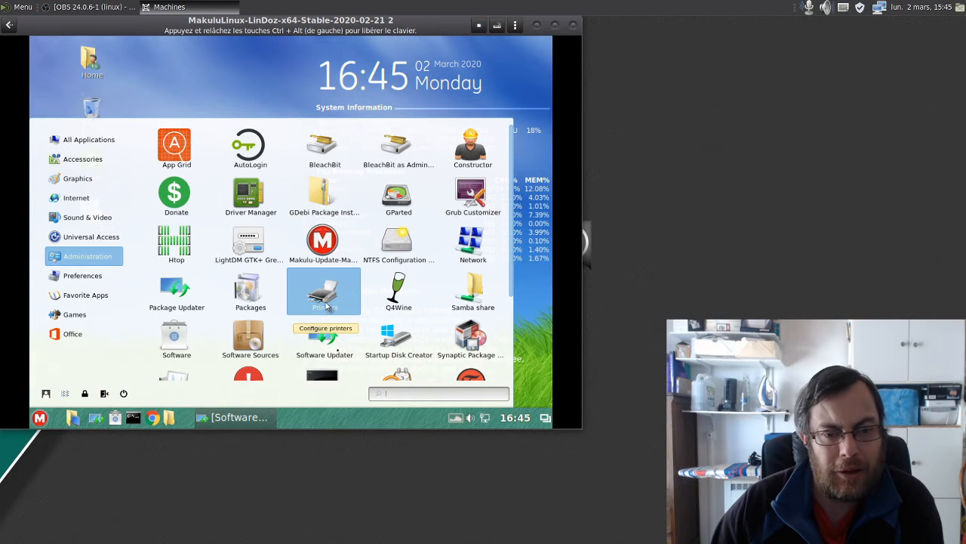
scroll(317, 298, down, 3)
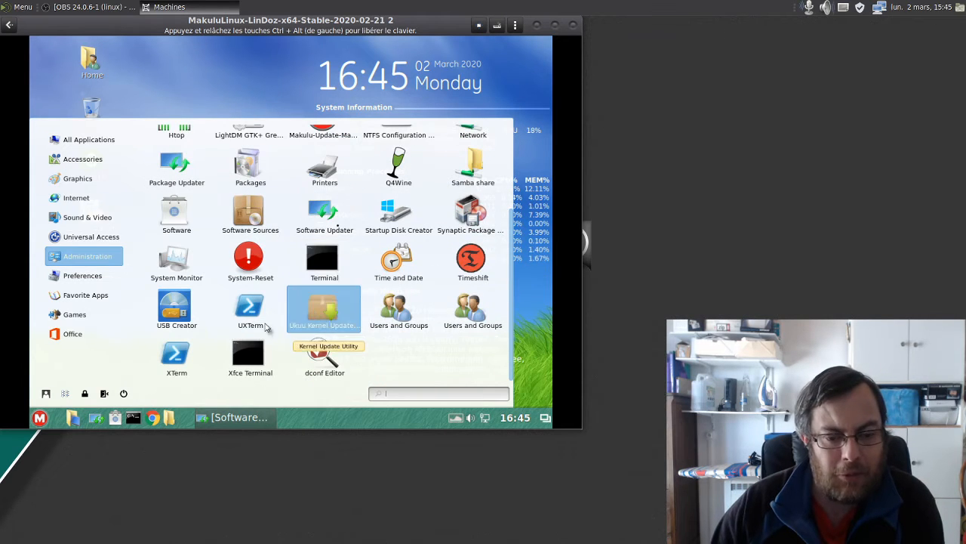
- Look through the Preferences category and launch Theme Manager from it
mouse_move(97, 278)
scroll(377, 257, down, 3)
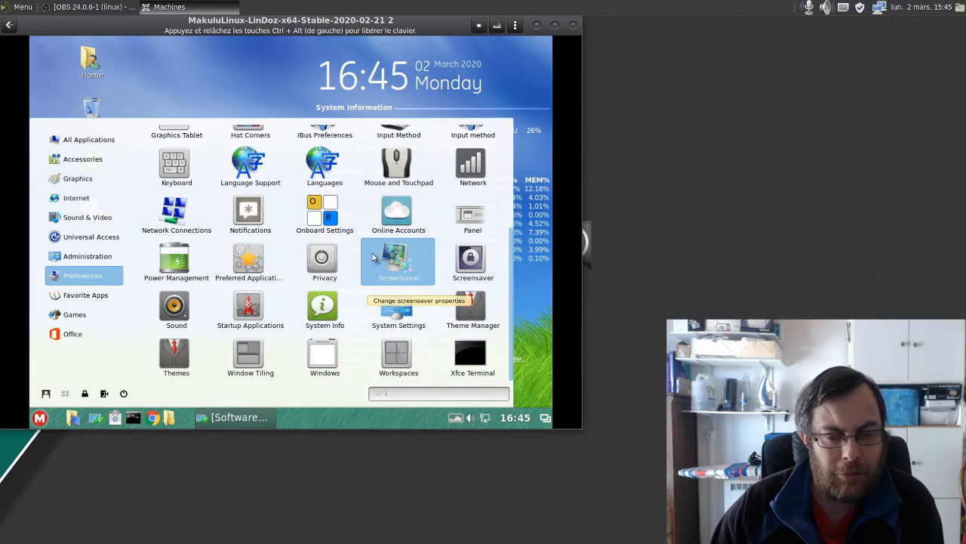
scroll(389, 255, up, 3)
scroll(415, 249, down, 1)
scroll(419, 247, down, 2)
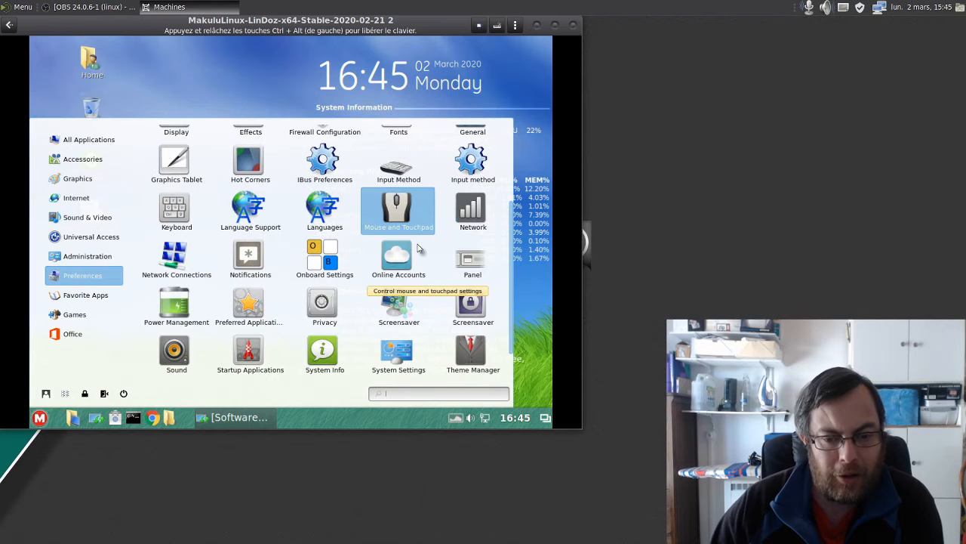
scroll(419, 249, down, 1)
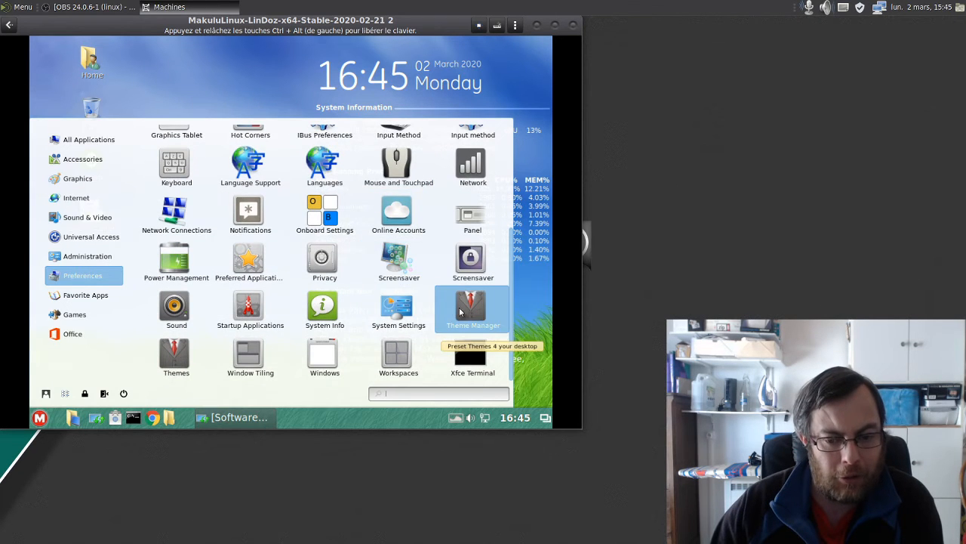
click(465, 309)
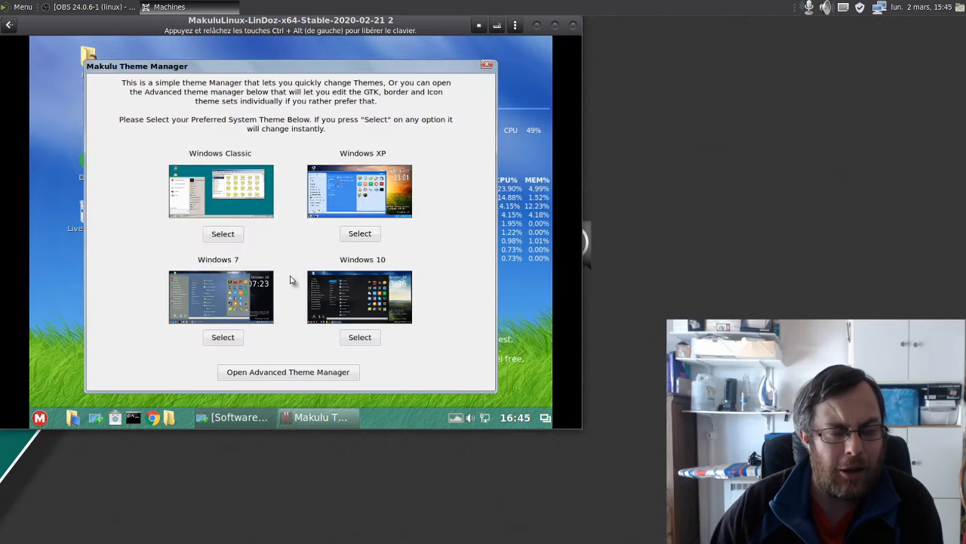
- Open the advanced theme manager, view the window border choices, and set the Desktop theme to Win10
click(329, 379)
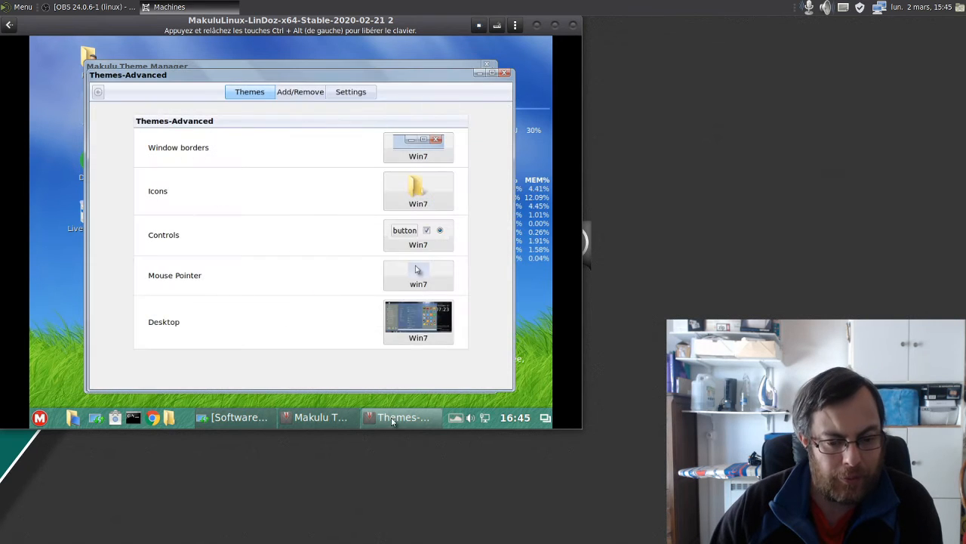
click(450, 156)
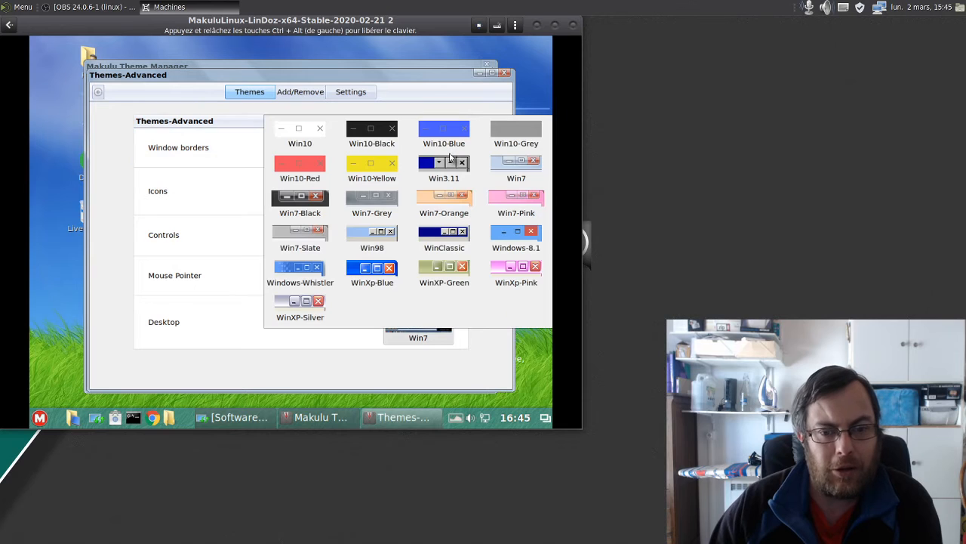
click(259, 206)
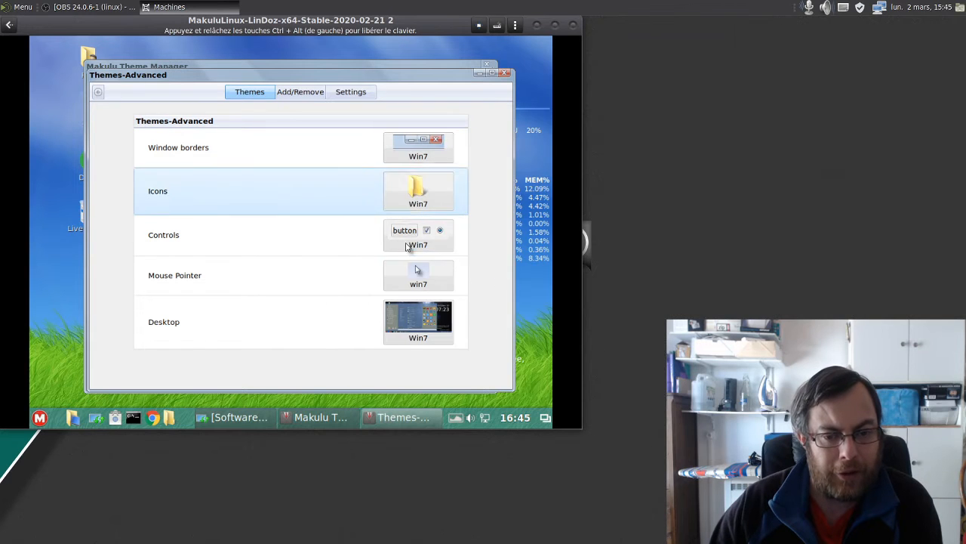
click(419, 318)
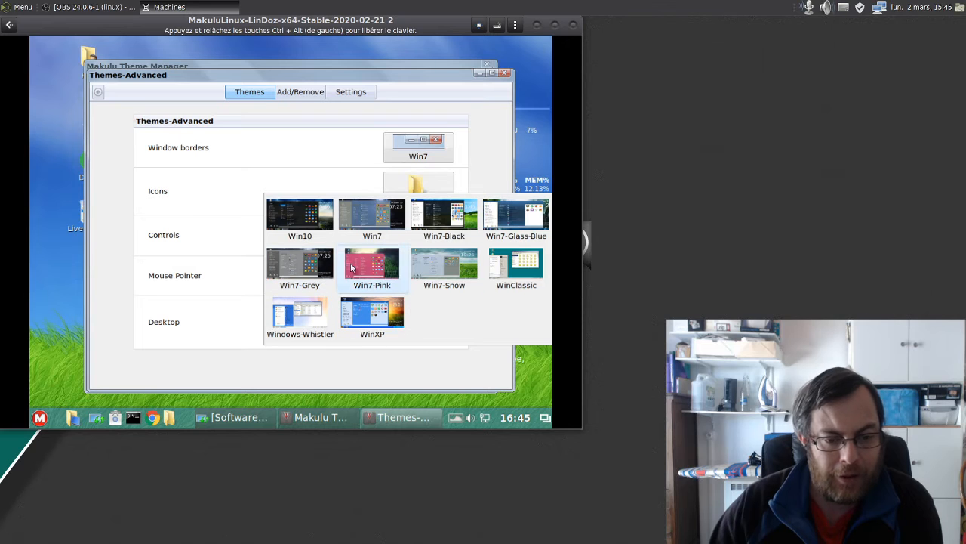
click(305, 228)
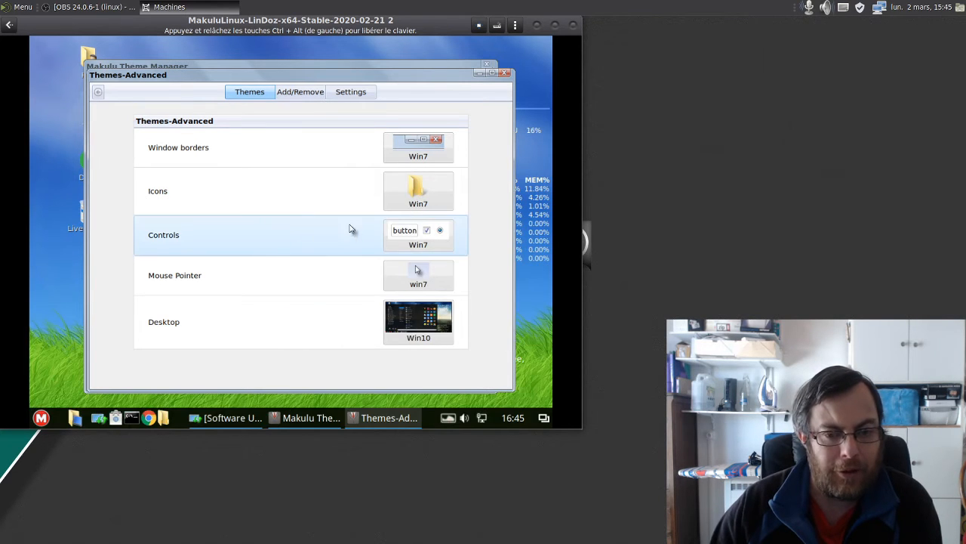
- Set both the window borders and the icons to the Win10 theme
click(447, 160)
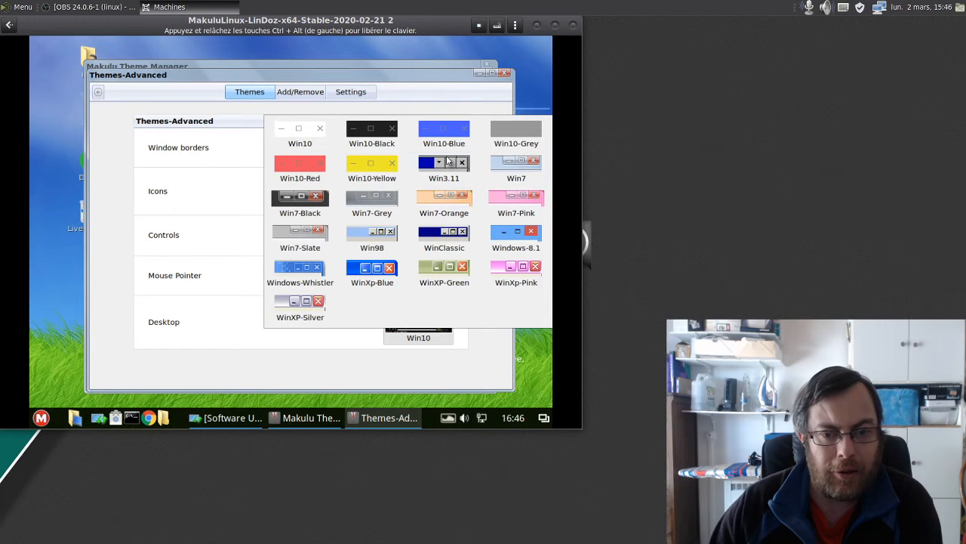
click(319, 143)
click(431, 195)
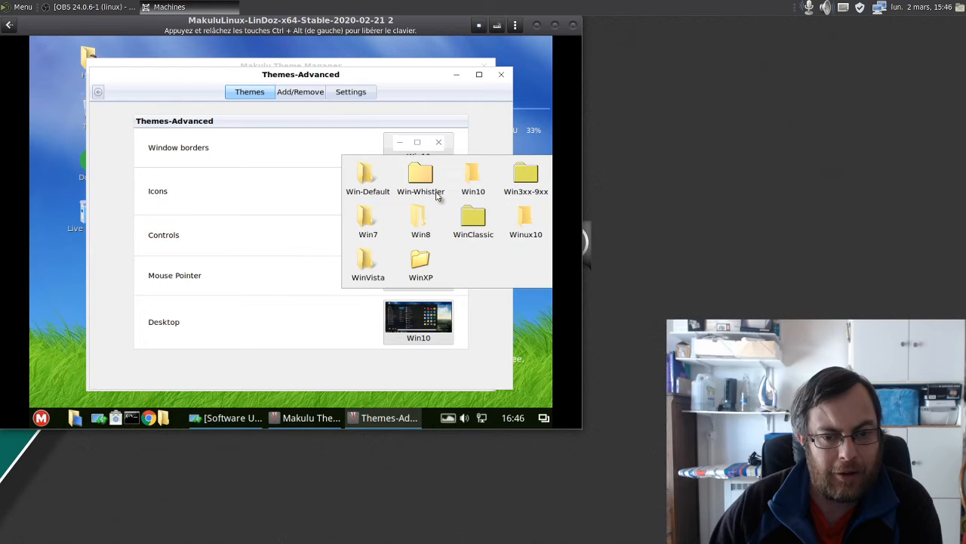
click(468, 185)
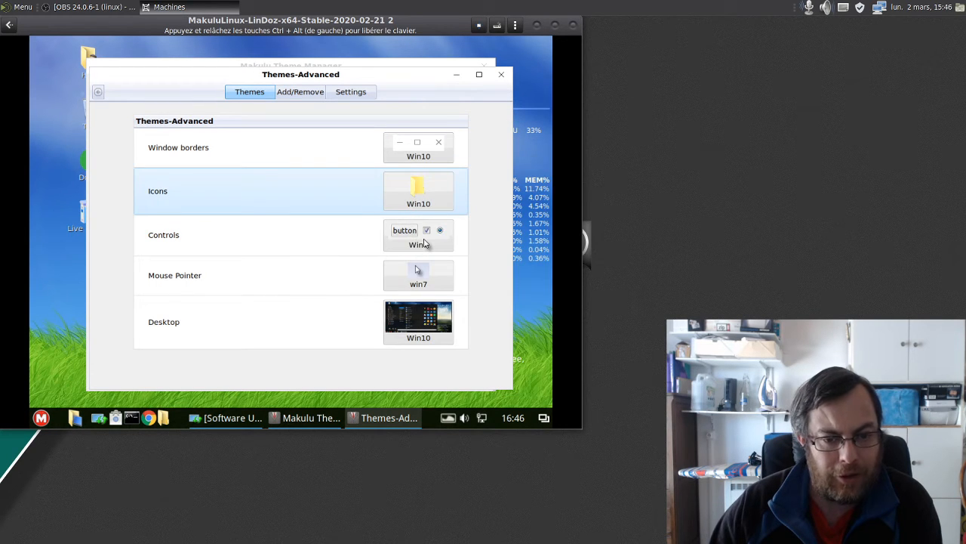
- Set the controls theme to Win10 and the mouse pointer to Win, then close both theme manager windows
click(423, 240)
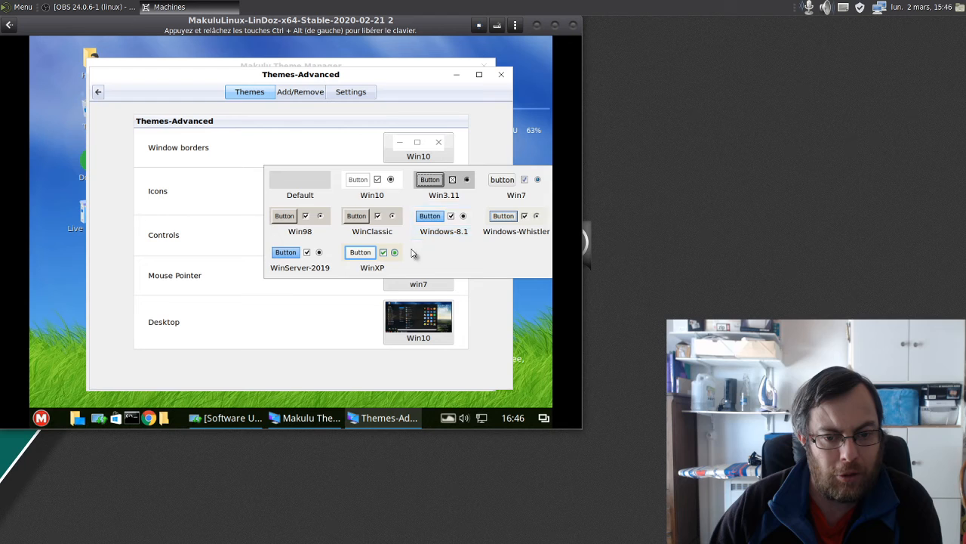
click(364, 249)
click(433, 269)
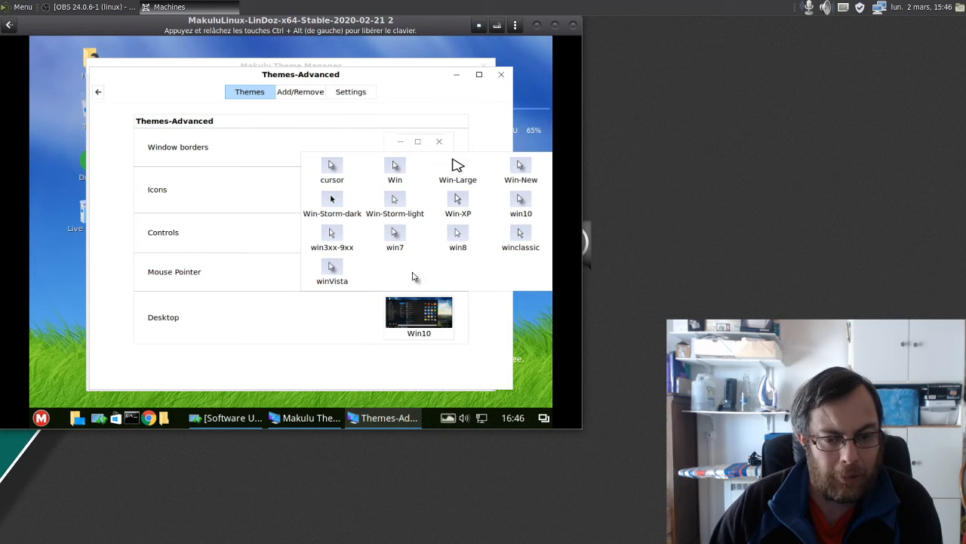
click(400, 171)
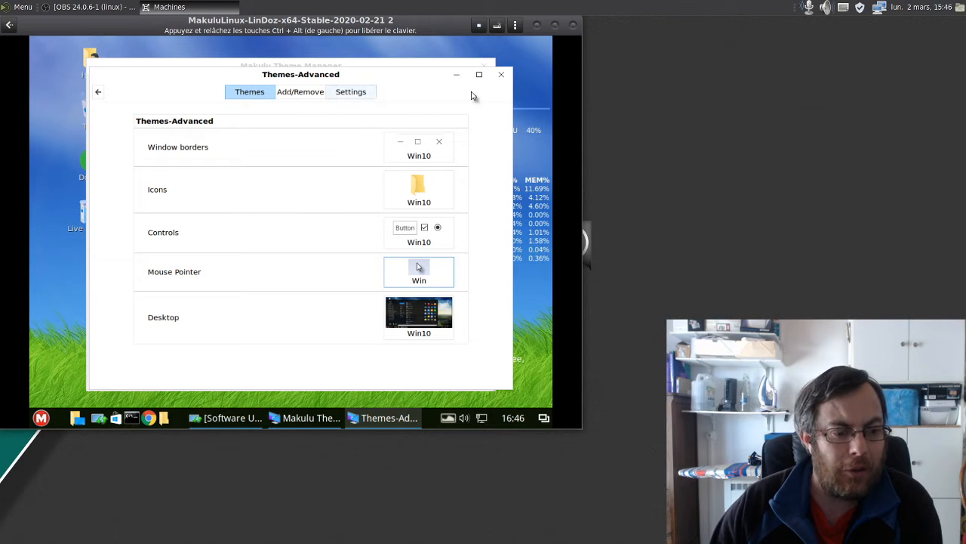
click(501, 76)
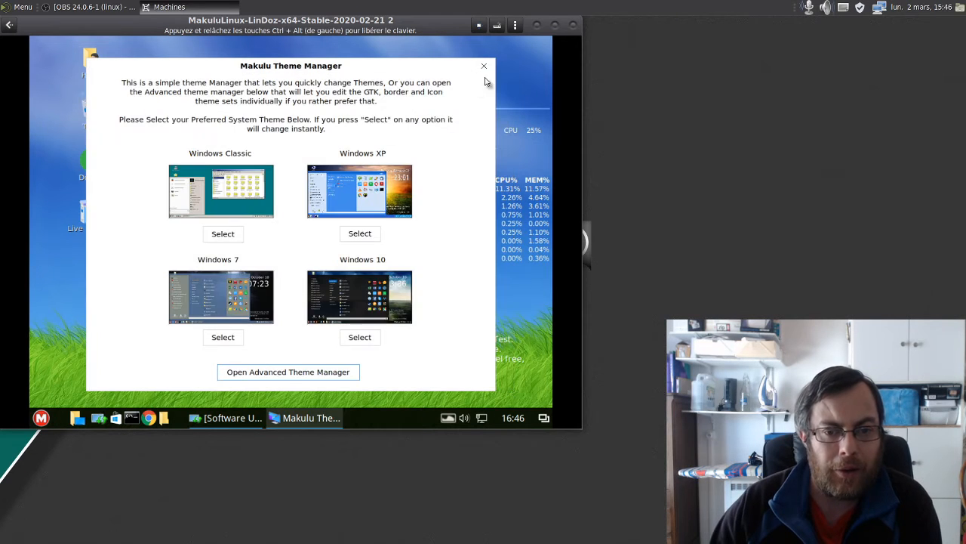
click(488, 68)
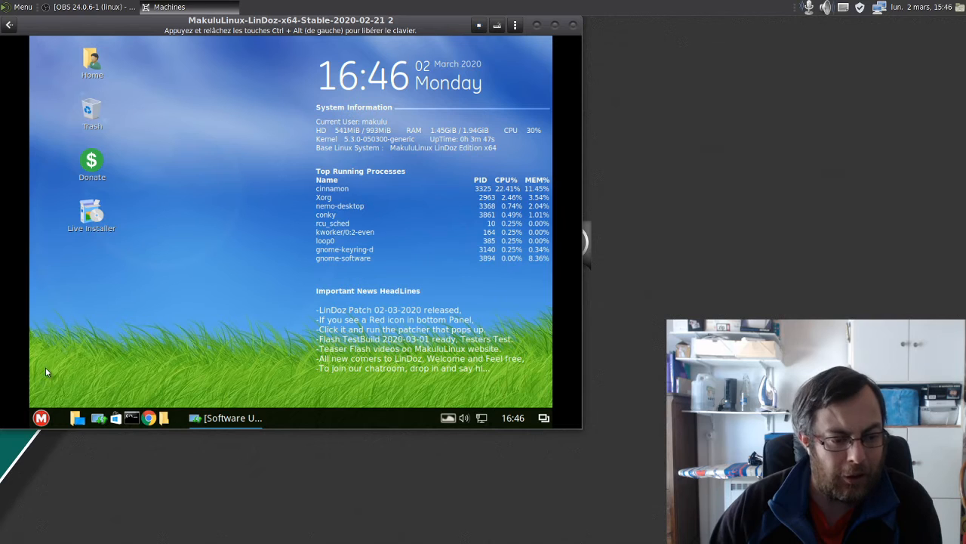
- Browse the full application list, open System Settings, and view the simple theme manager under Themes before closing it
click(42, 421)
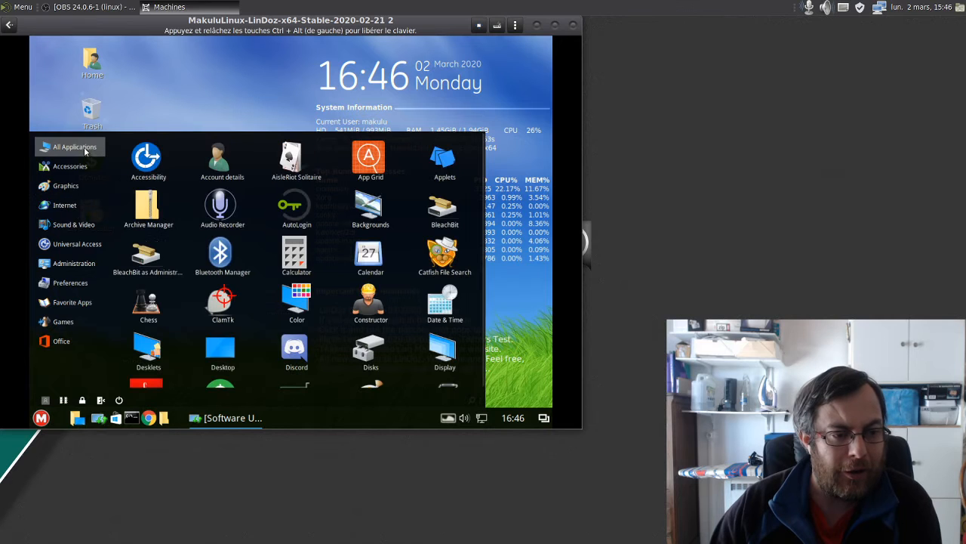
scroll(328, 262, down, 2)
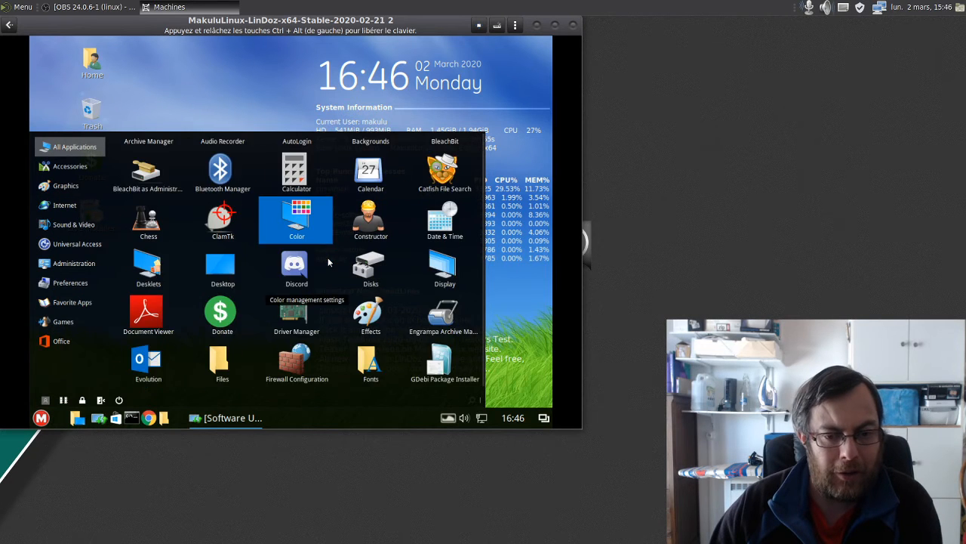
scroll(328, 262, up, 2)
click(369, 212)
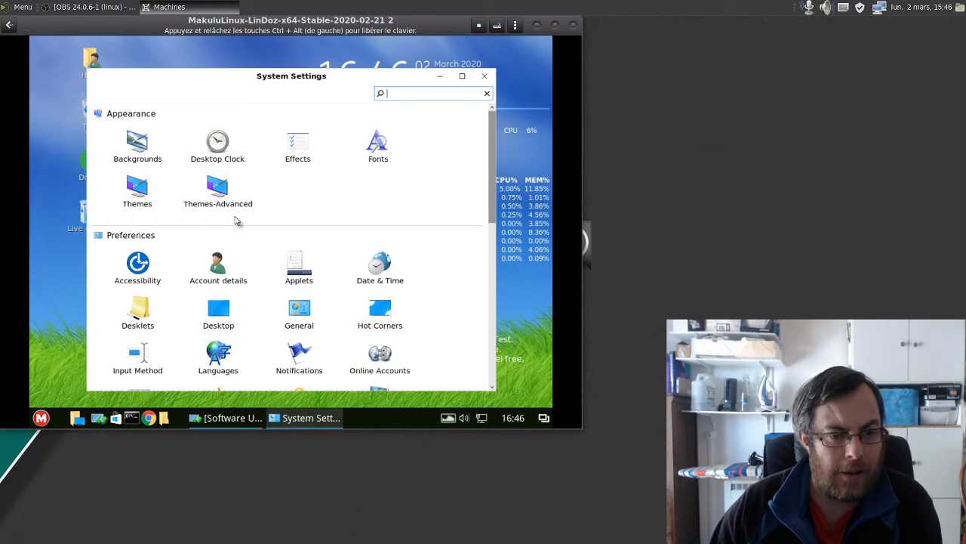
click(147, 199)
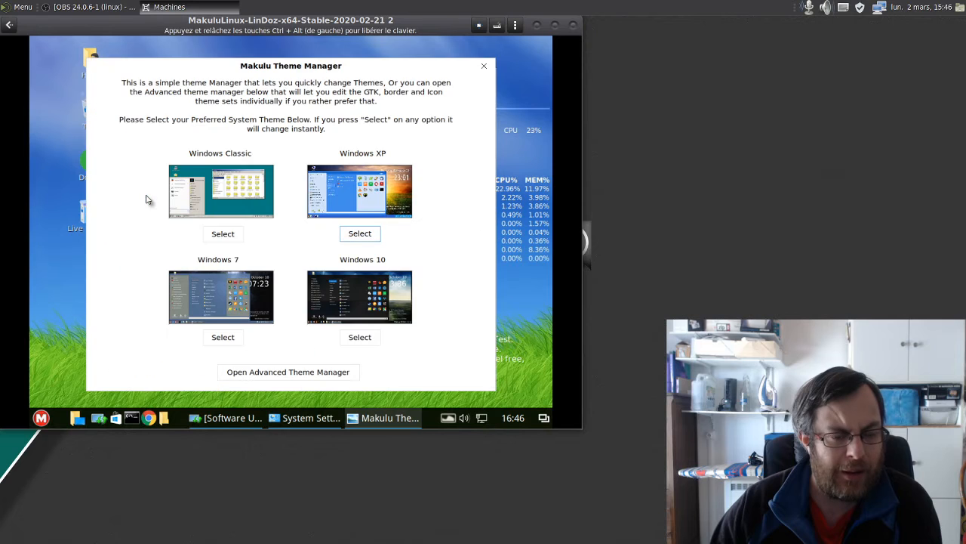
click(484, 67)
- Look through the Appearance, Preferences, Hardware and Administration sections of System Settings
scroll(296, 225, down, 4)
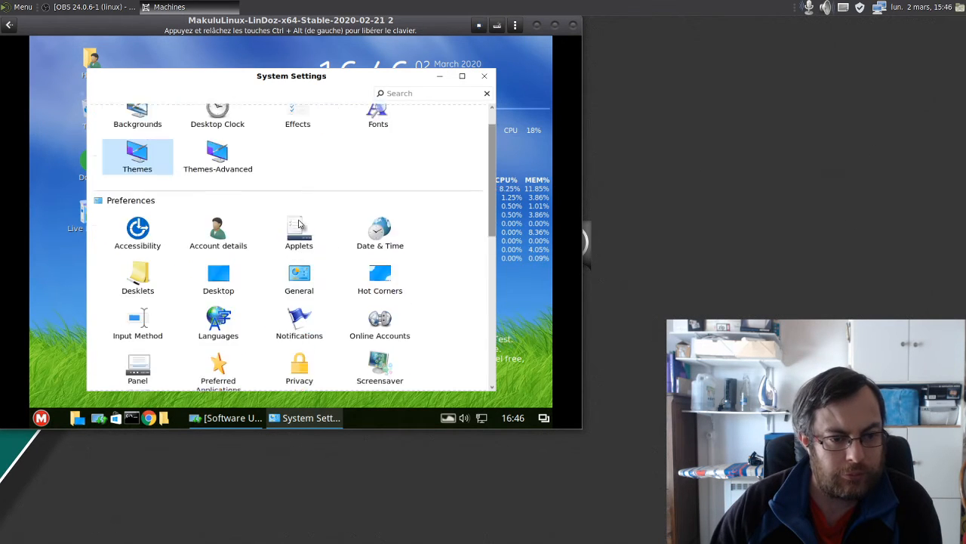
scroll(299, 224, up, 3)
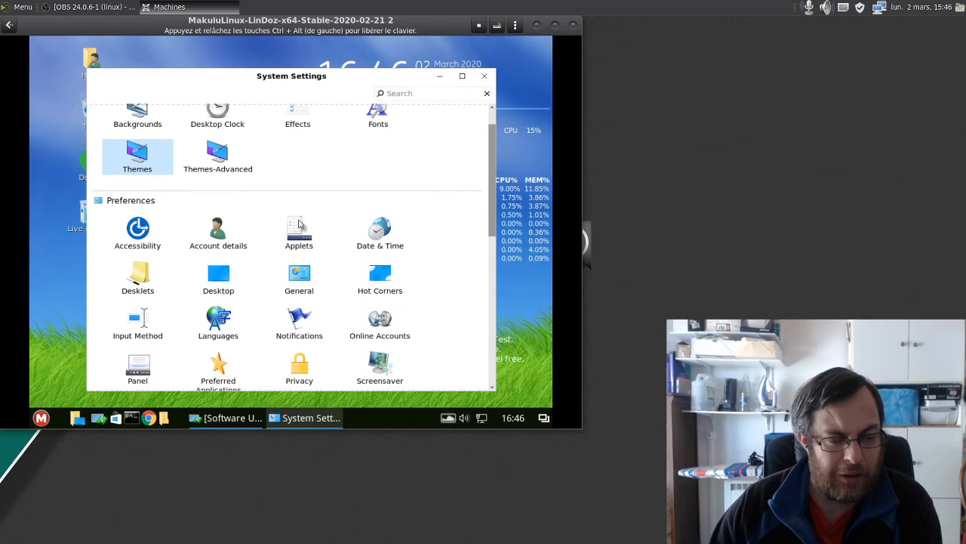
scroll(299, 224, down, 10)
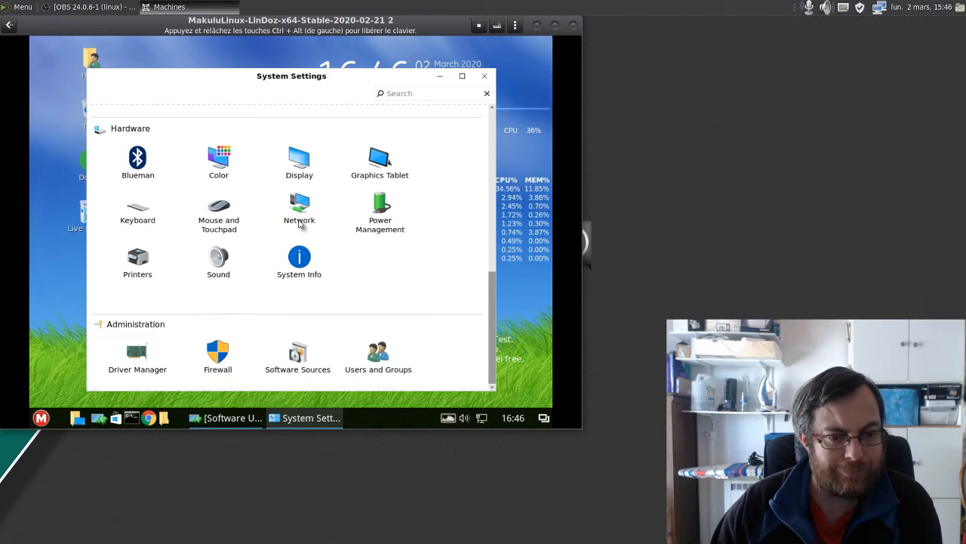
scroll(299, 224, up, 10)
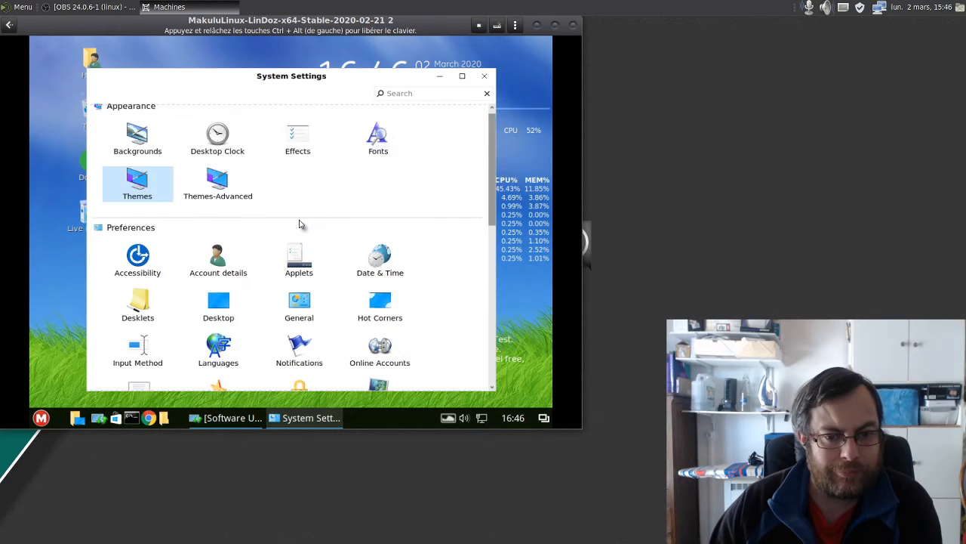
scroll(247, 279, down, 6)
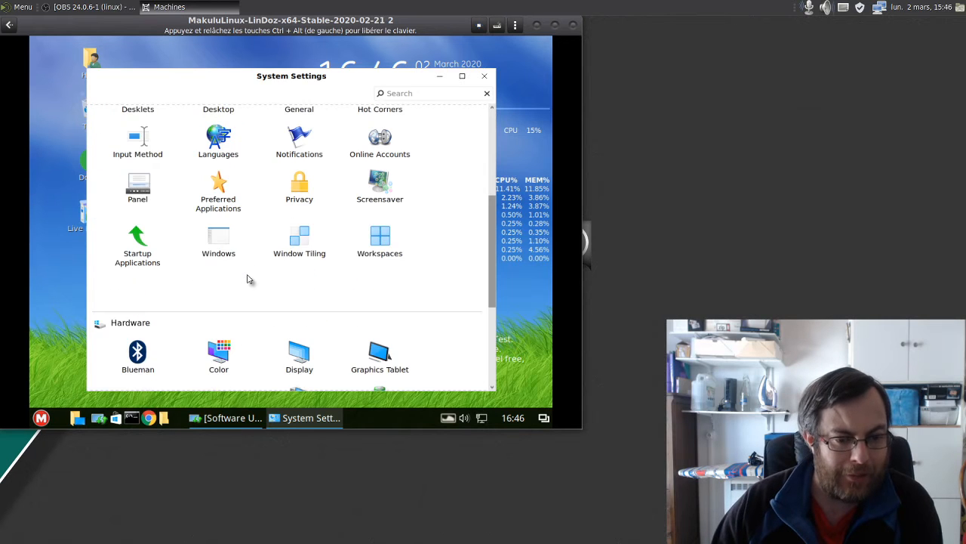
scroll(218, 134, down, 1)
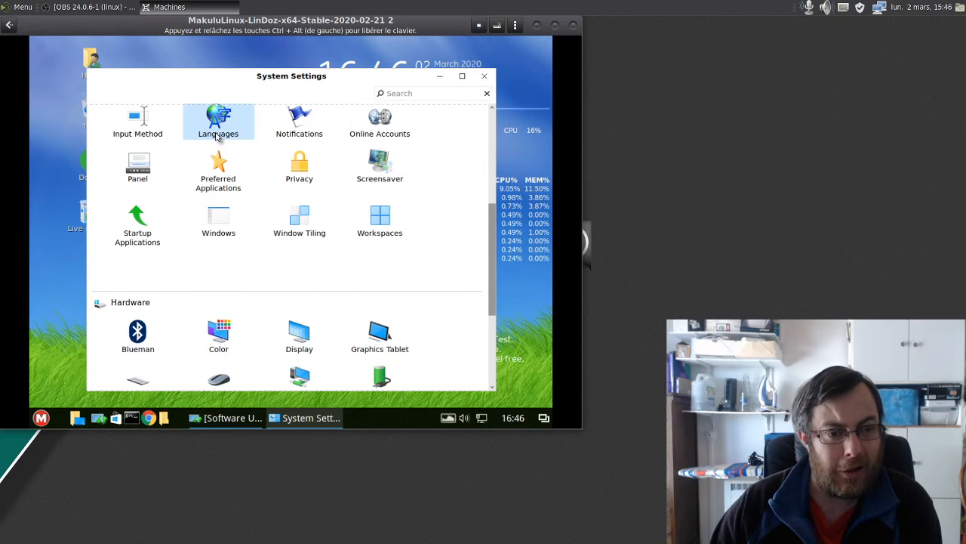
- Open the Languages settings and look through the available interface languages without choosing another one
click(219, 133)
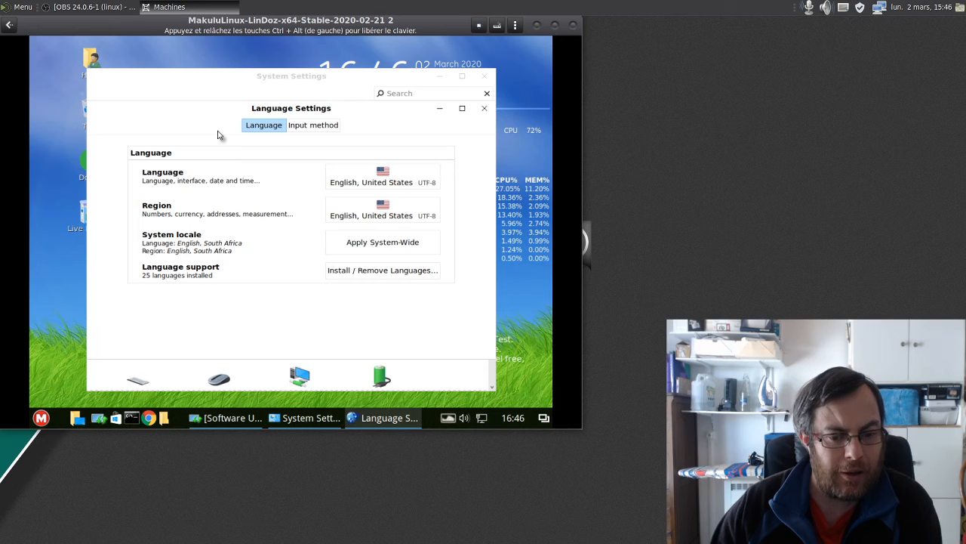
click(367, 182)
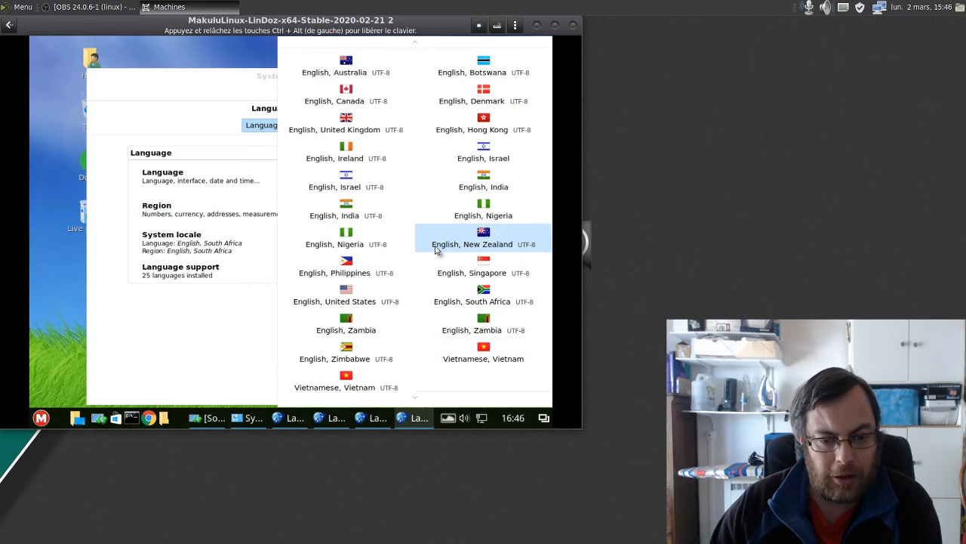
scroll(367, 253, down, 1)
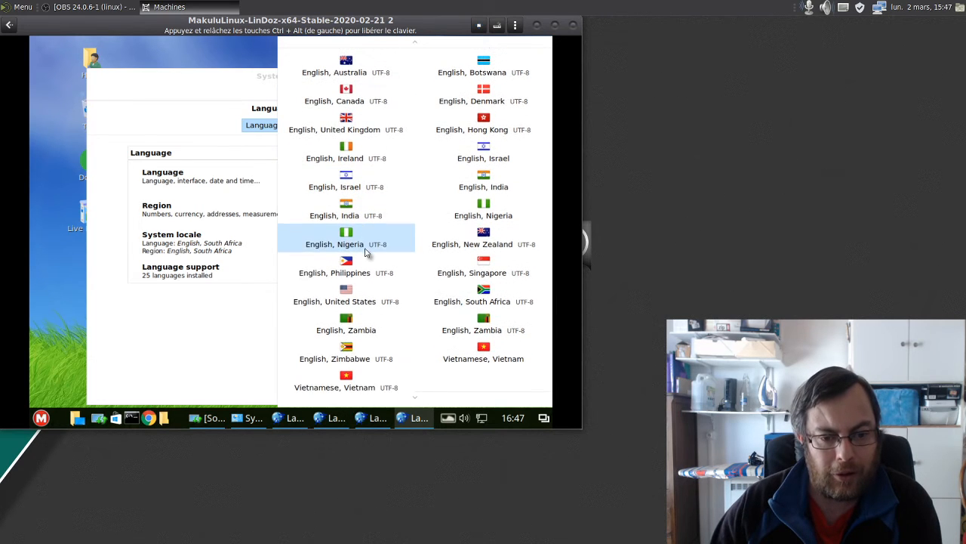
scroll(515, 249, up, 1)
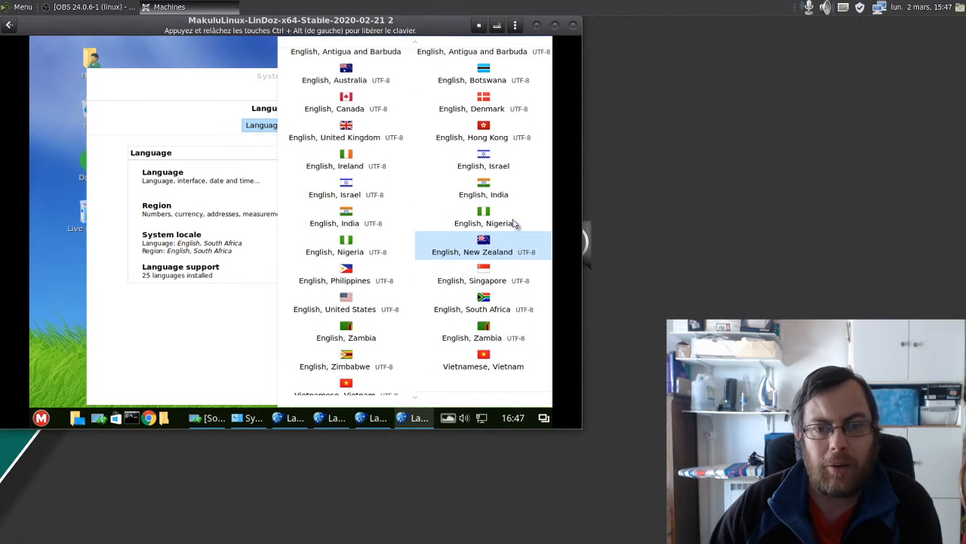
click(200, 172)
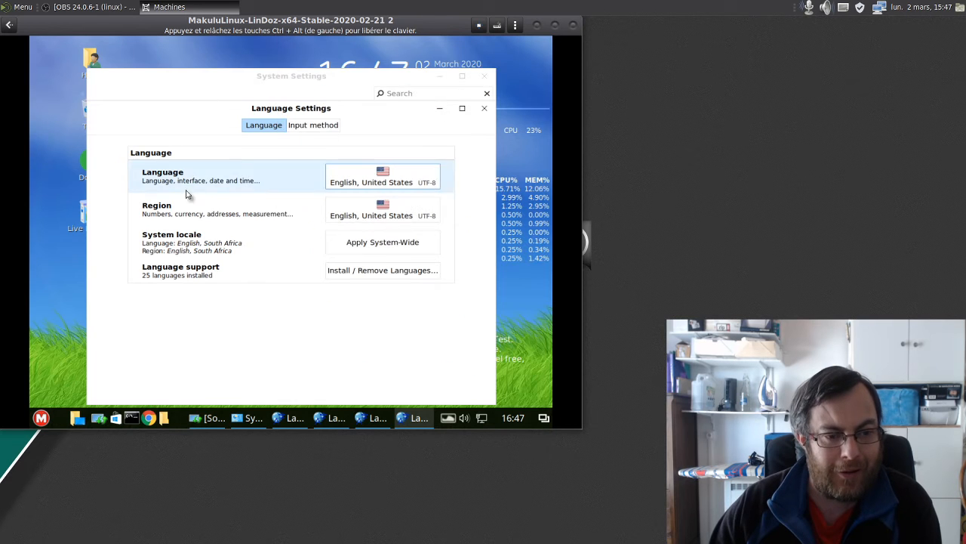
- Look through the available Region choices in Language Settings and dismiss the list without changing it
click(416, 217)
scroll(401, 233, down, 1)
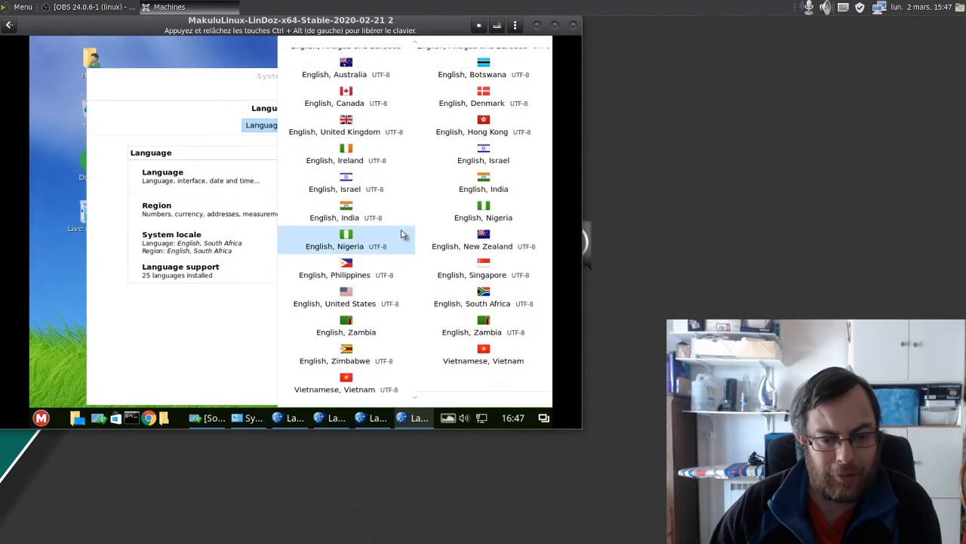
scroll(332, 136, up, 1)
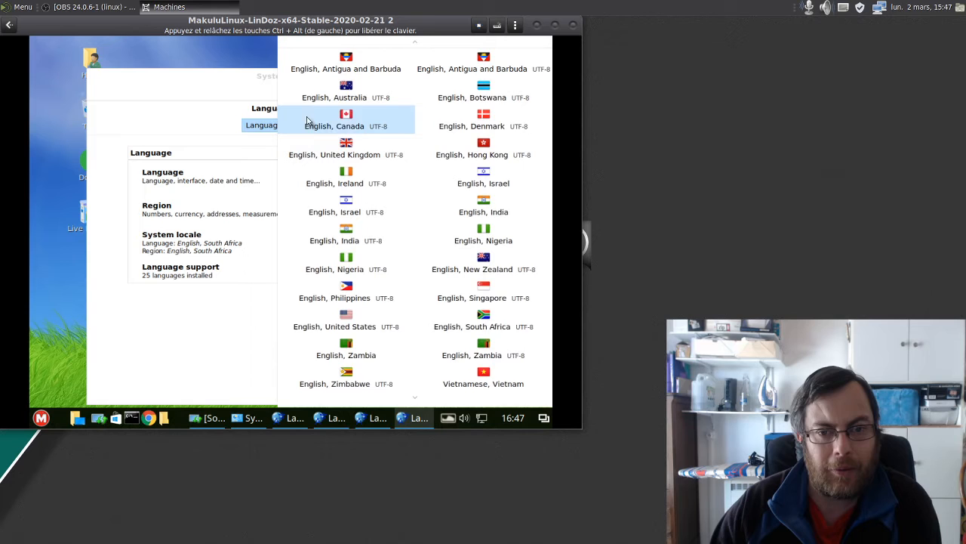
click(208, 137)
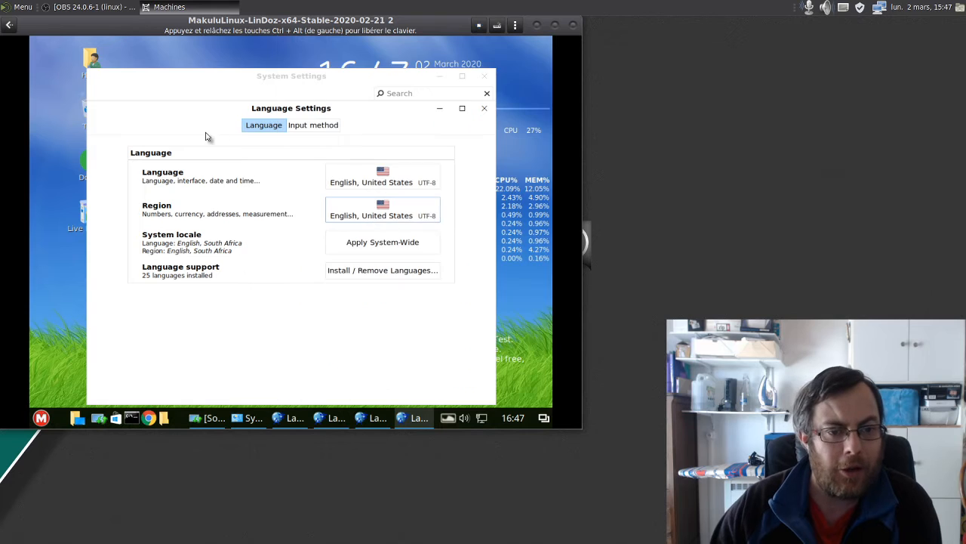
- Close System Settings and every open Language Settings window
click(484, 77)
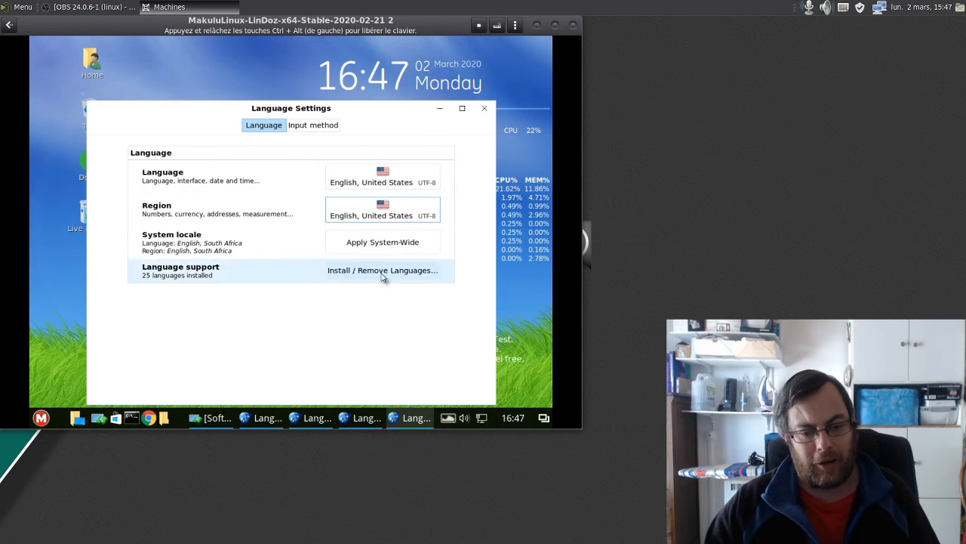
click(486, 110)
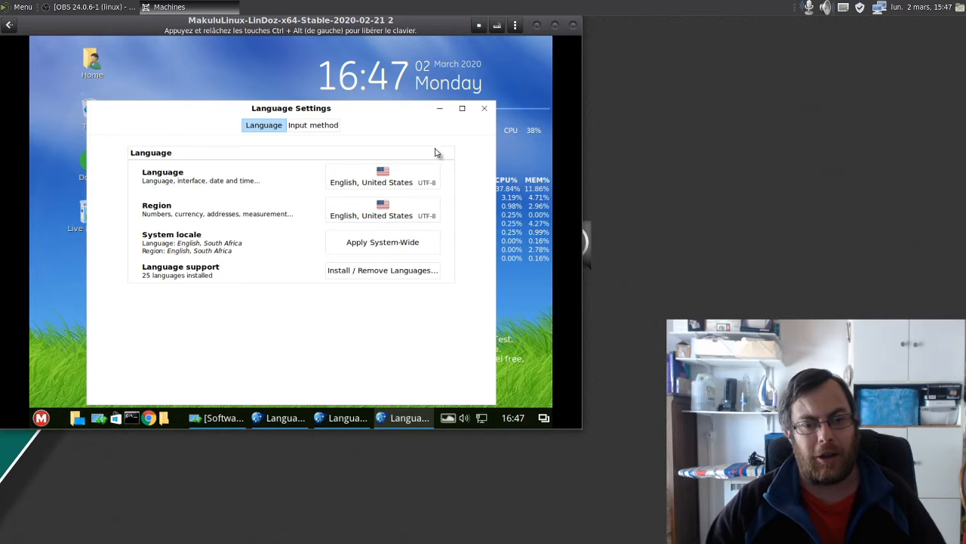
click(484, 110)
click(483, 110)
click(484, 110)
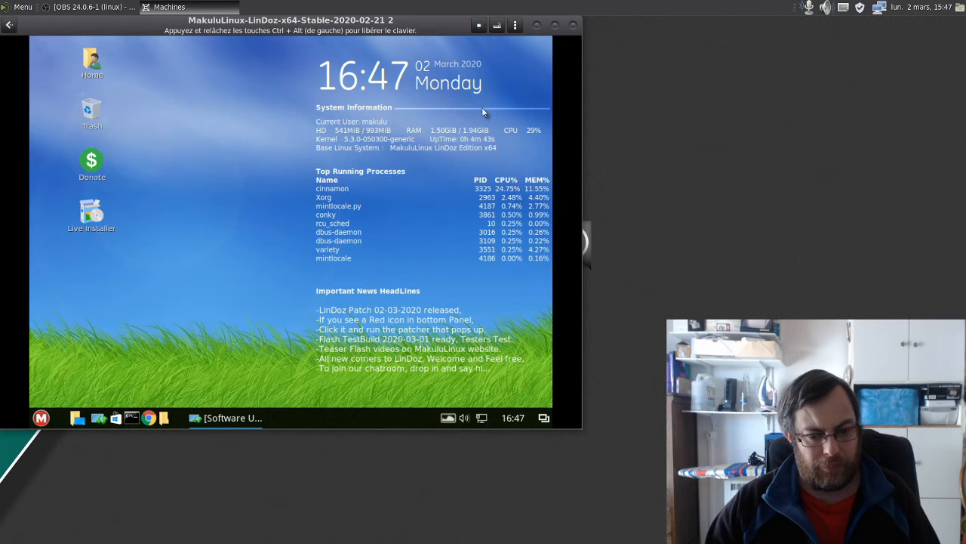
- Bring up the Software Updater, review the list of available updates, and select the LibreOffice entry
click(225, 418)
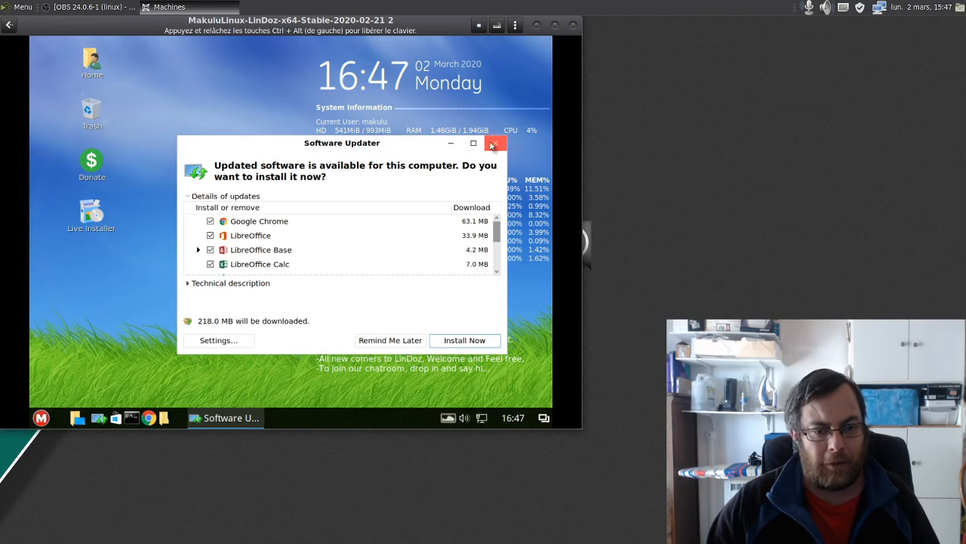
scroll(352, 224, down, 3)
scroll(323, 241, up, 2)
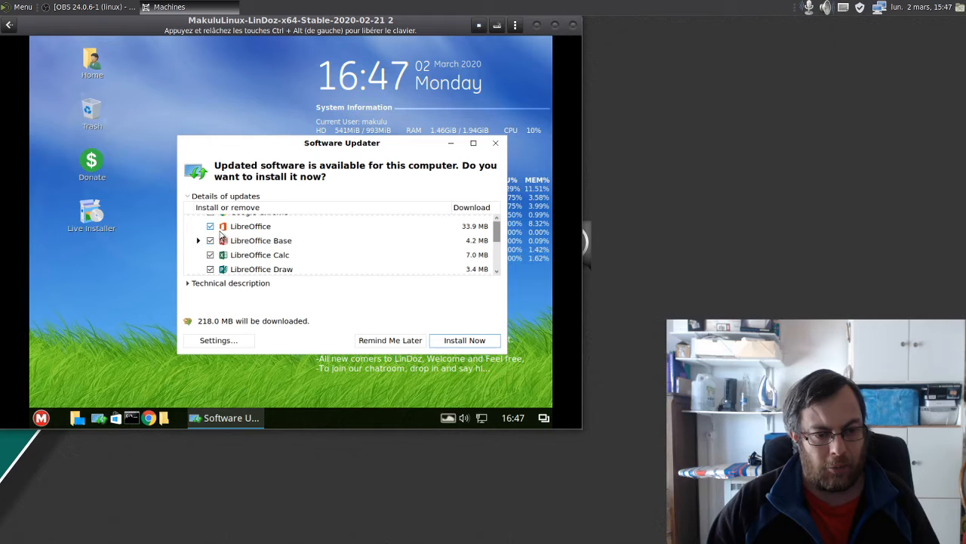
scroll(205, 251, up, 1)
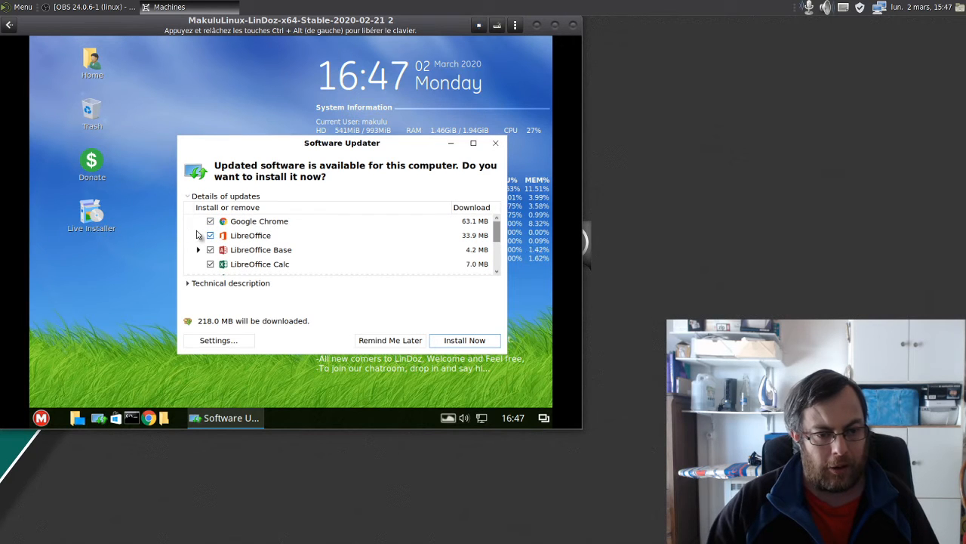
click(200, 239)
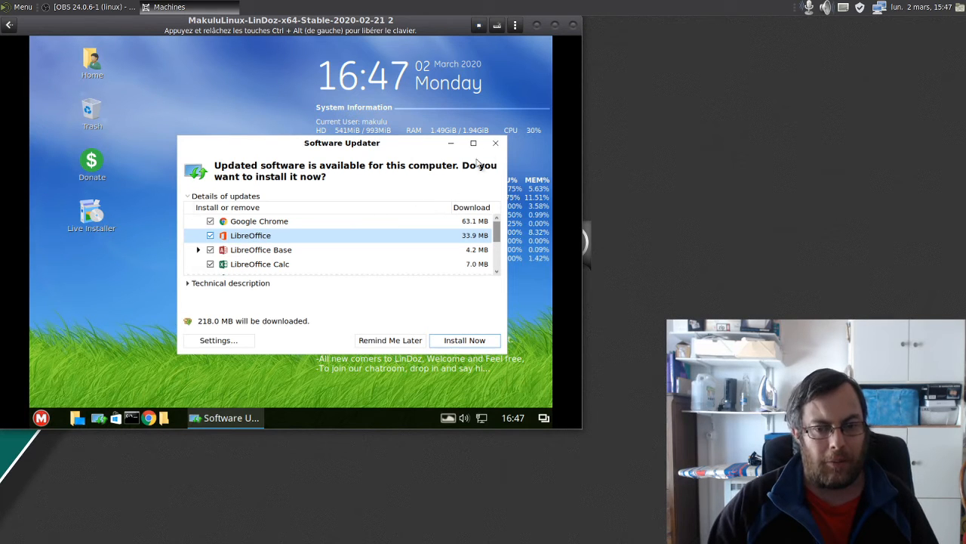
- Browse the Games and Favorite Apps categories, open Software to check its installed applications and updates, and close it
click(43, 420)
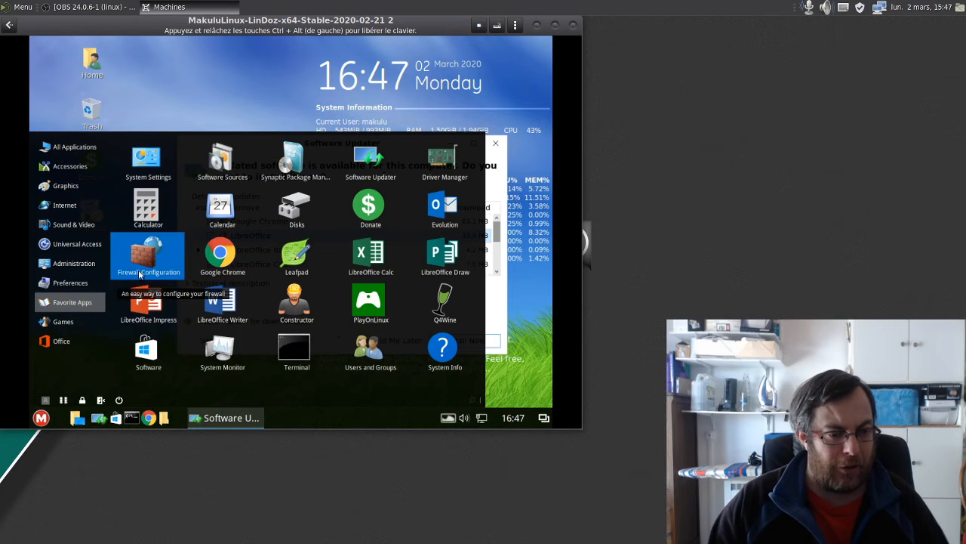
mouse_move(71, 323)
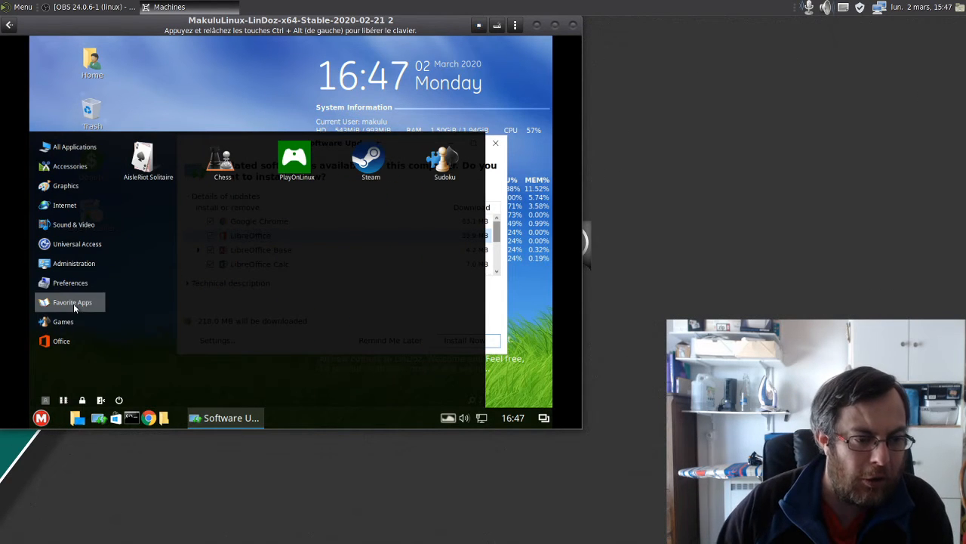
mouse_move(74, 305)
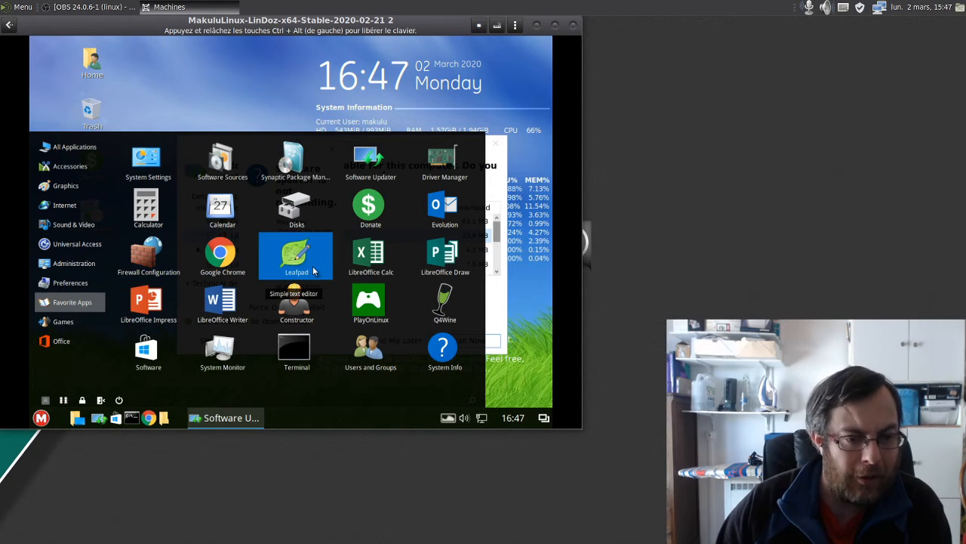
click(166, 363)
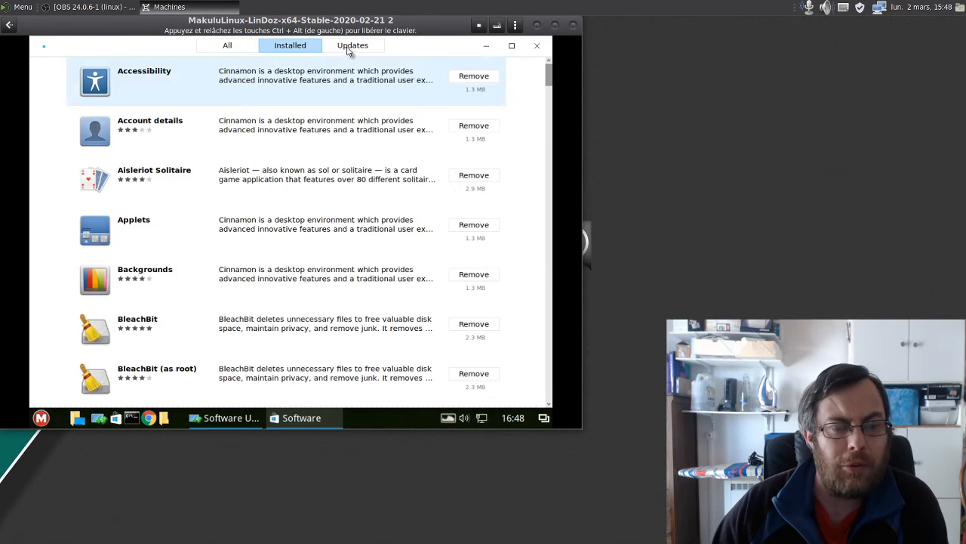
click(350, 45)
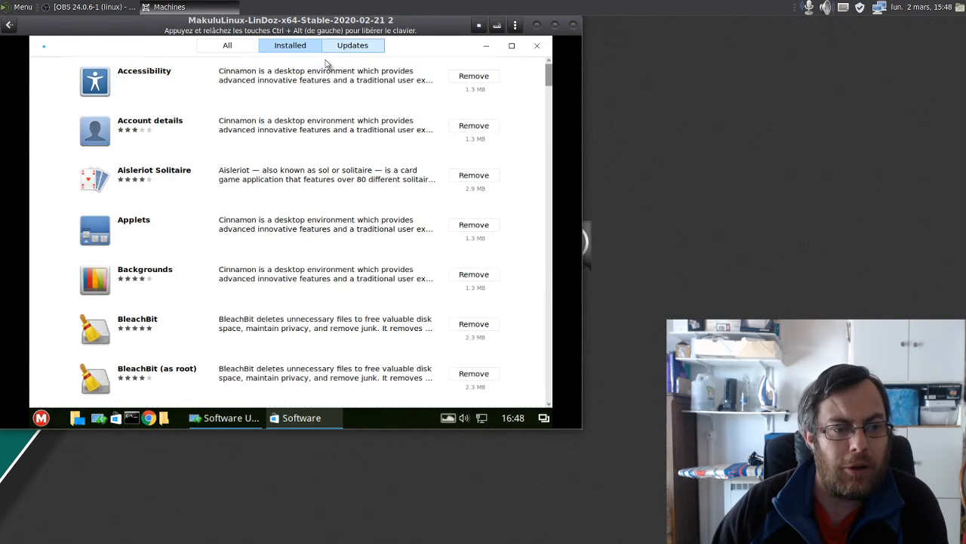
click(536, 45)
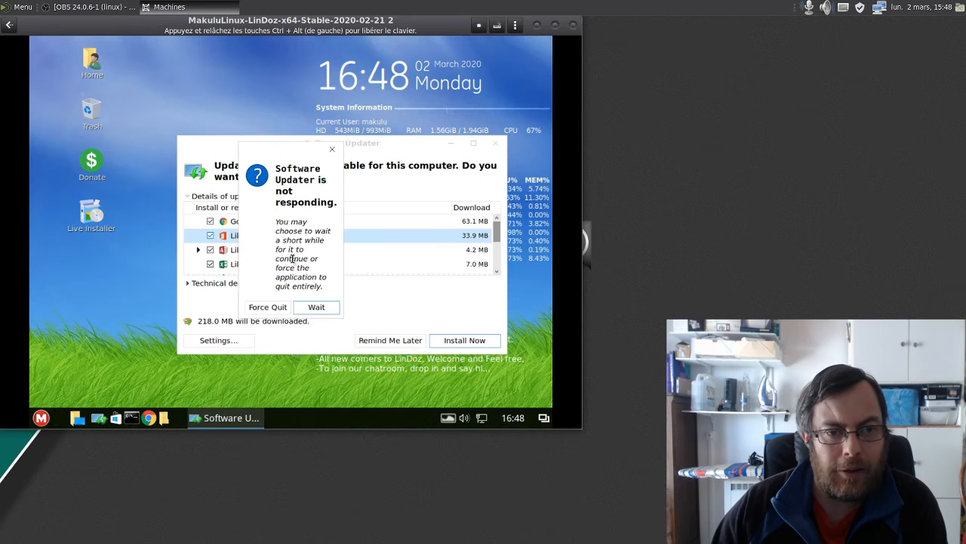
- Examine the applications in the Office, Accessories, Sound & Video and Preferences categories
click(40, 419)
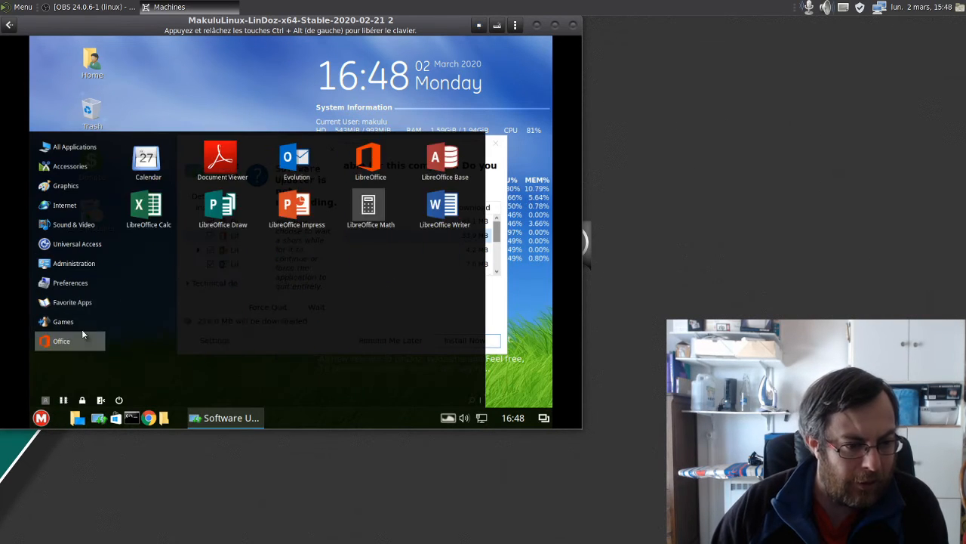
mouse_move(82, 347)
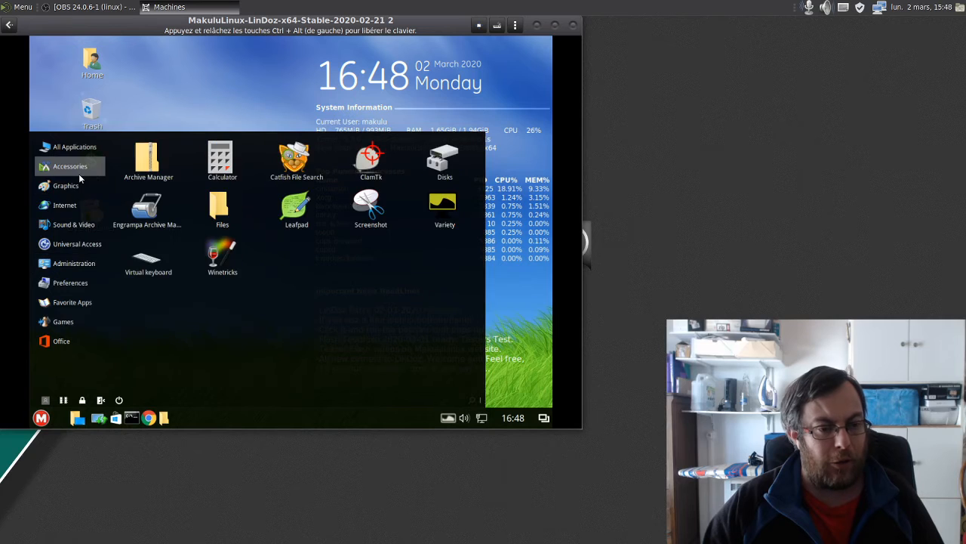
mouse_move(58, 221)
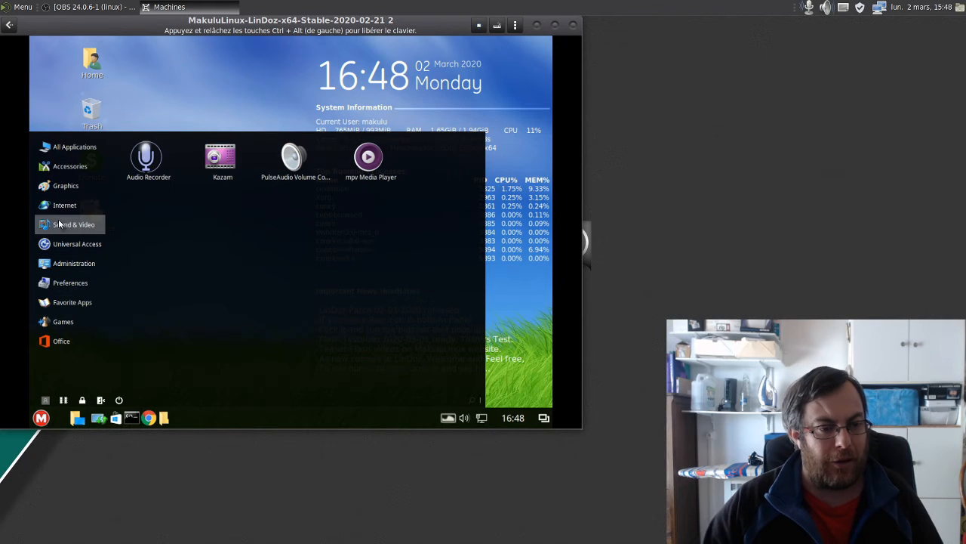
mouse_move(64, 244)
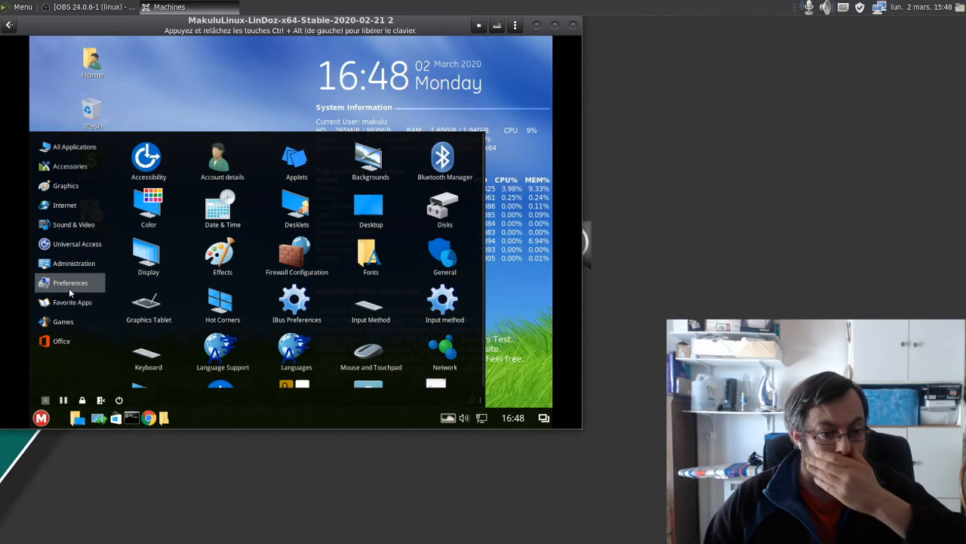
scroll(287, 241, down, 4)
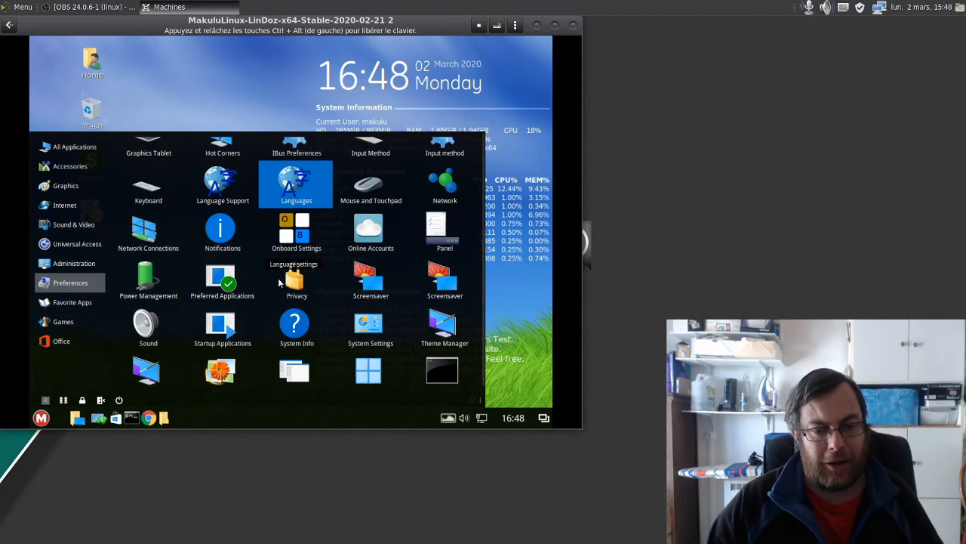
scroll(295, 269, down, 1)
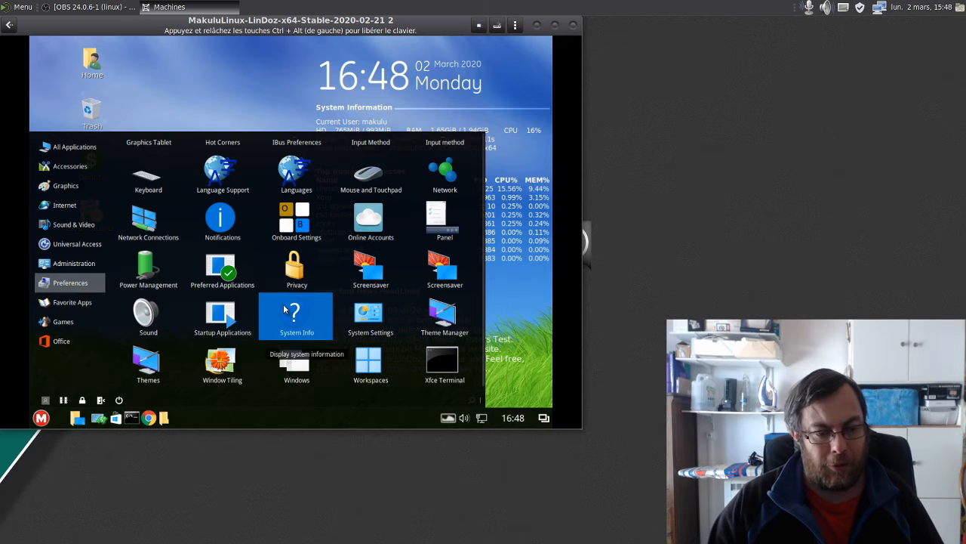
scroll(285, 306, up, 4)
scroll(287, 304, down, 4)
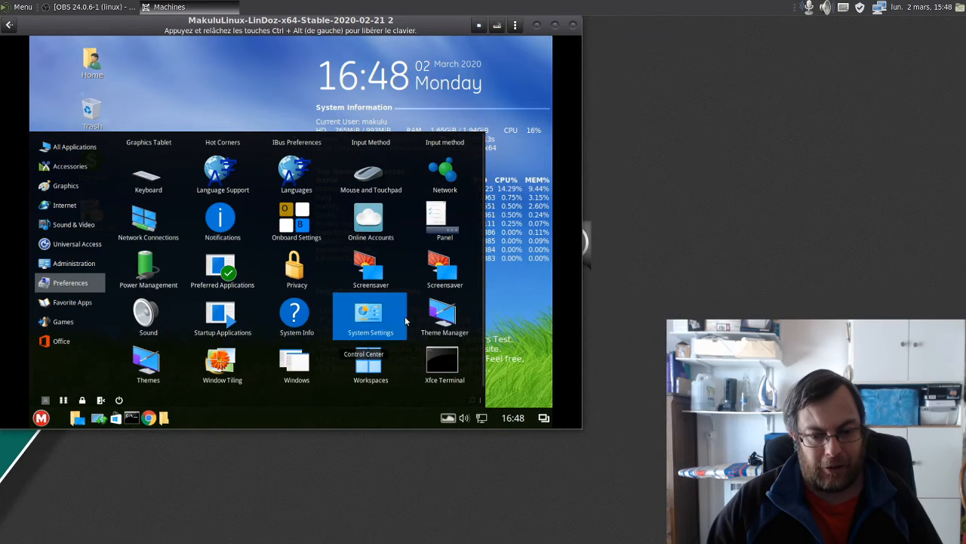
scroll(440, 333, up, 4)
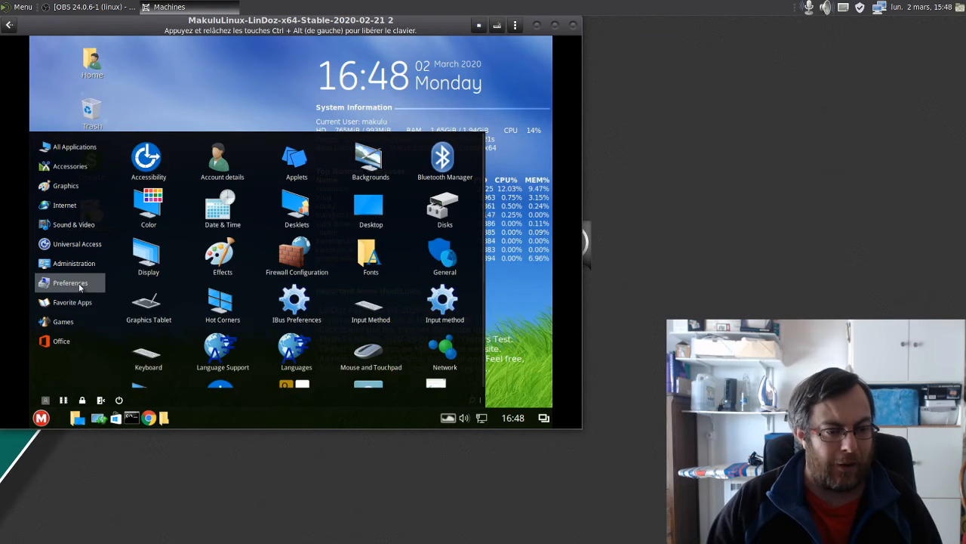
scroll(298, 268, down, 3)
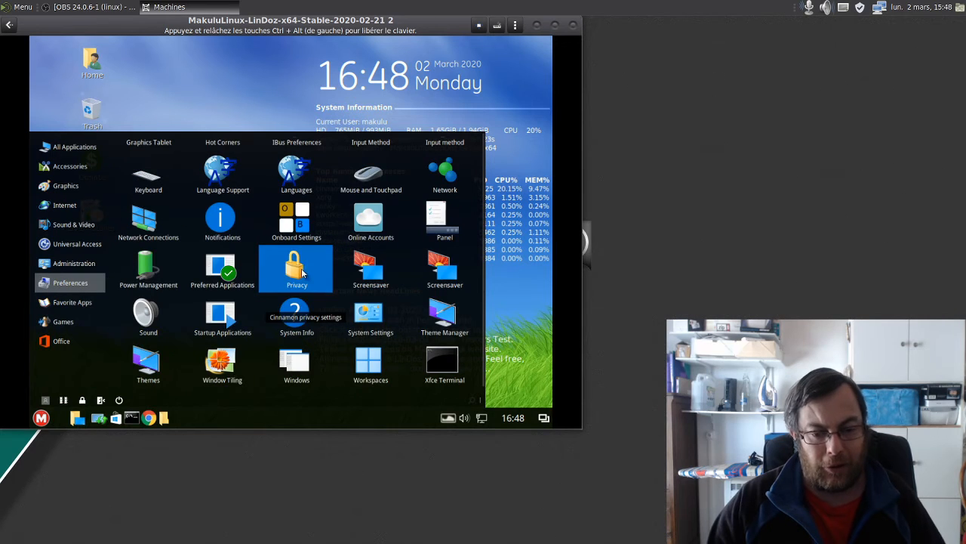
- Open Theme Manager from the Preferences category, apply the Windows XP theme, and check how the application menu looks
click(459, 327)
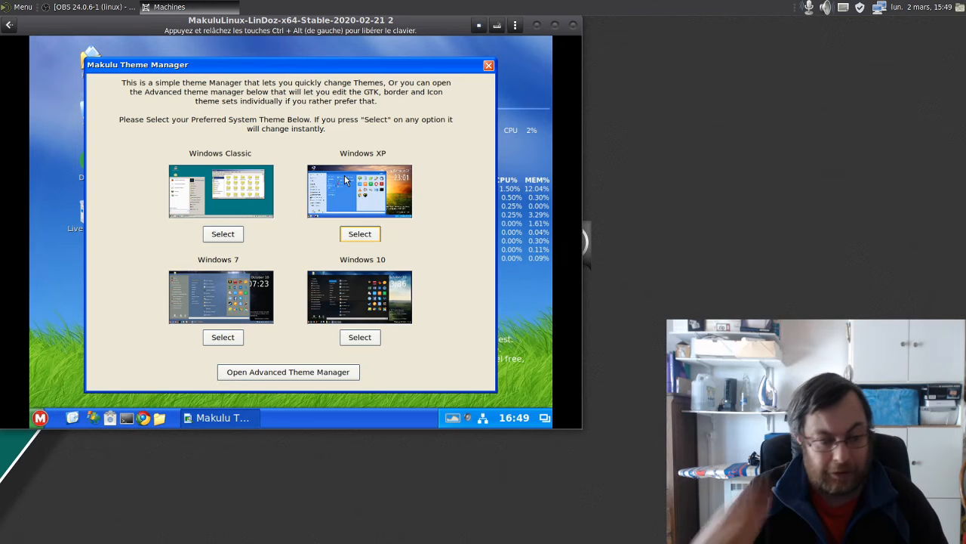
click(47, 418)
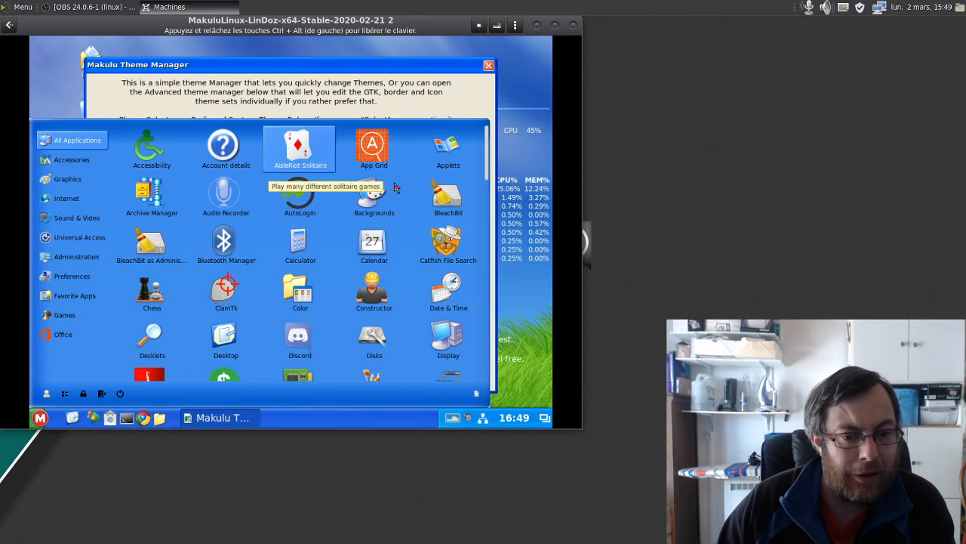
click(234, 108)
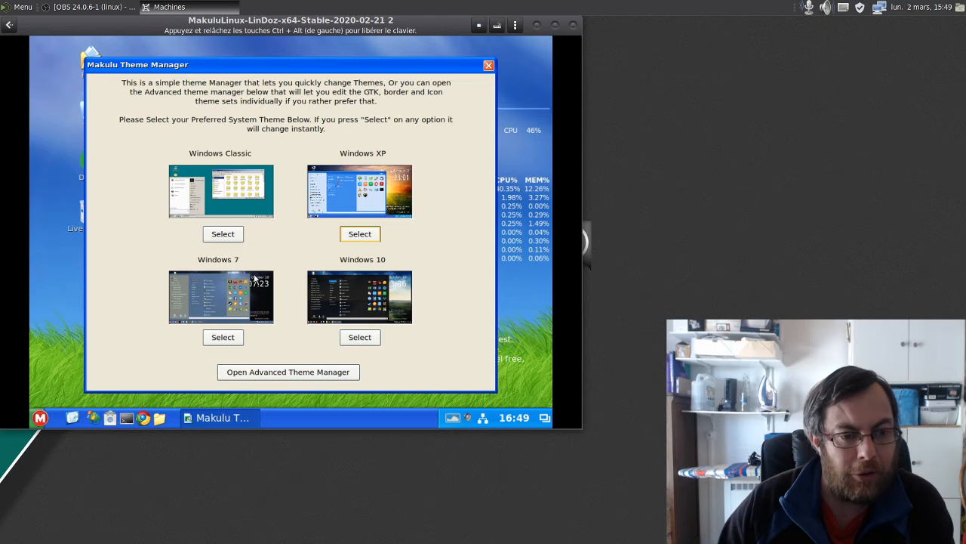
- Switch the system theme to Windows Classic and check the application menu categories in that style
click(229, 235)
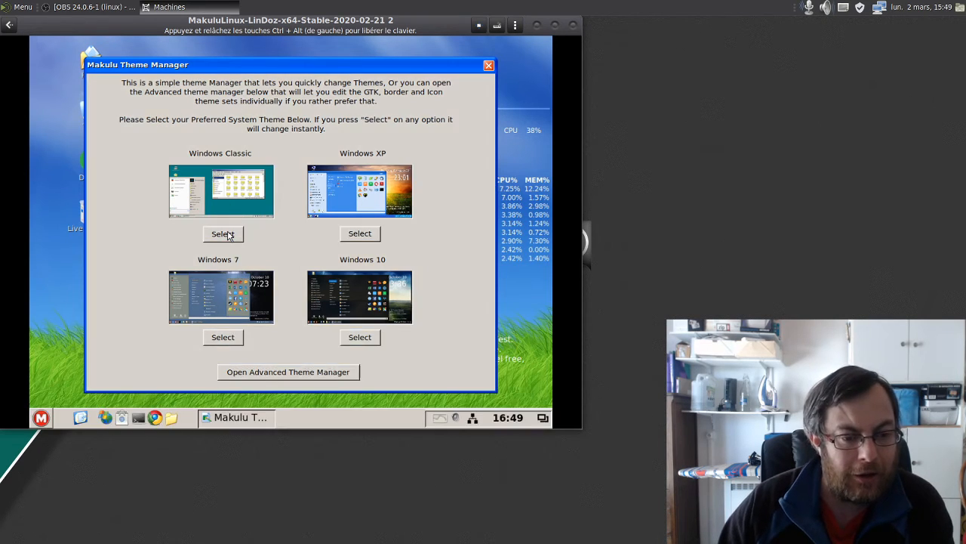
click(41, 418)
click(99, 224)
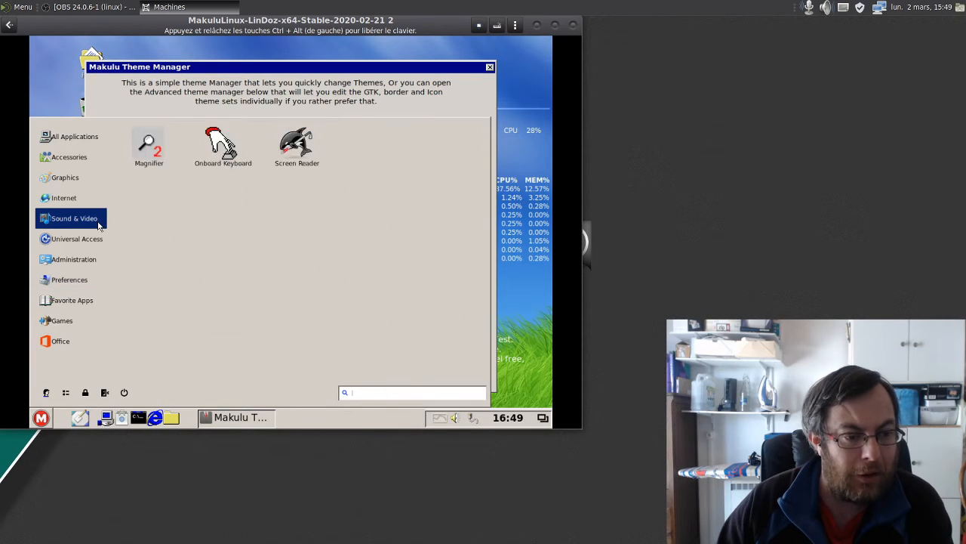
click(94, 264)
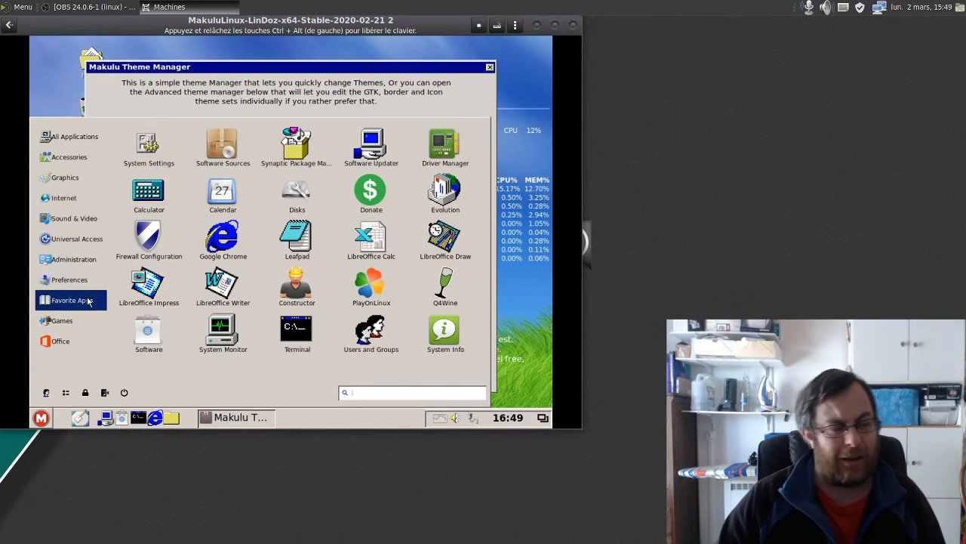
mouse_move(94, 281)
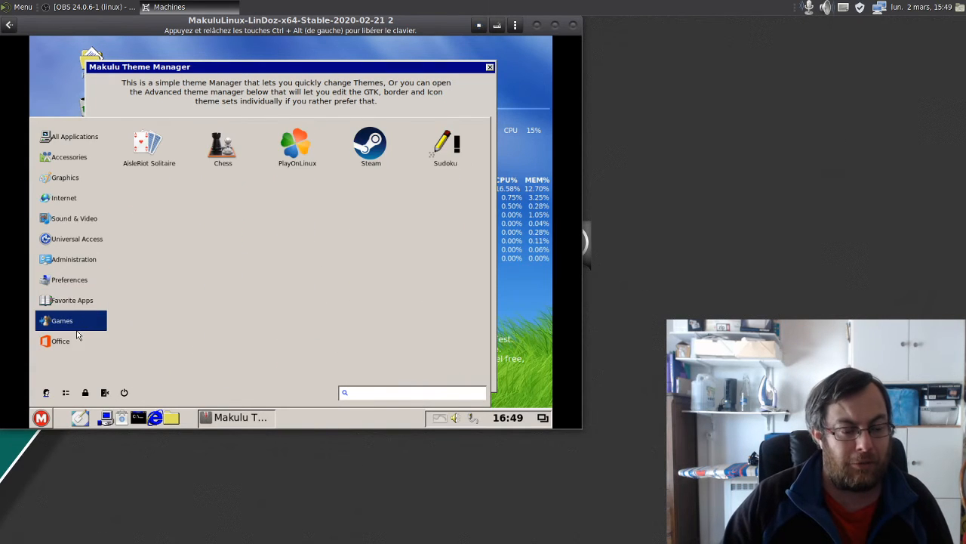
- Look through the full All Applications list in the Windows Classic style
mouse_move(76, 136)
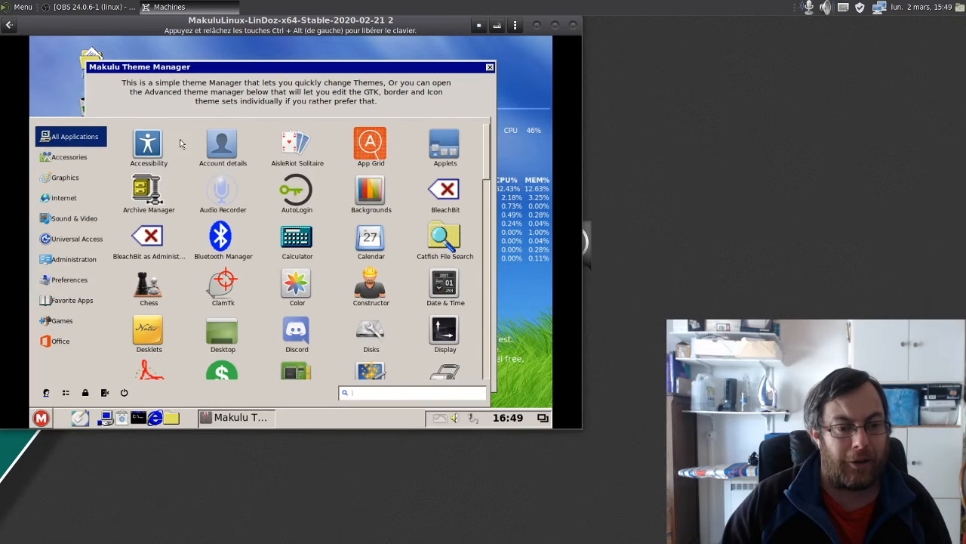
scroll(383, 302, down, 3)
scroll(383, 302, down, 4)
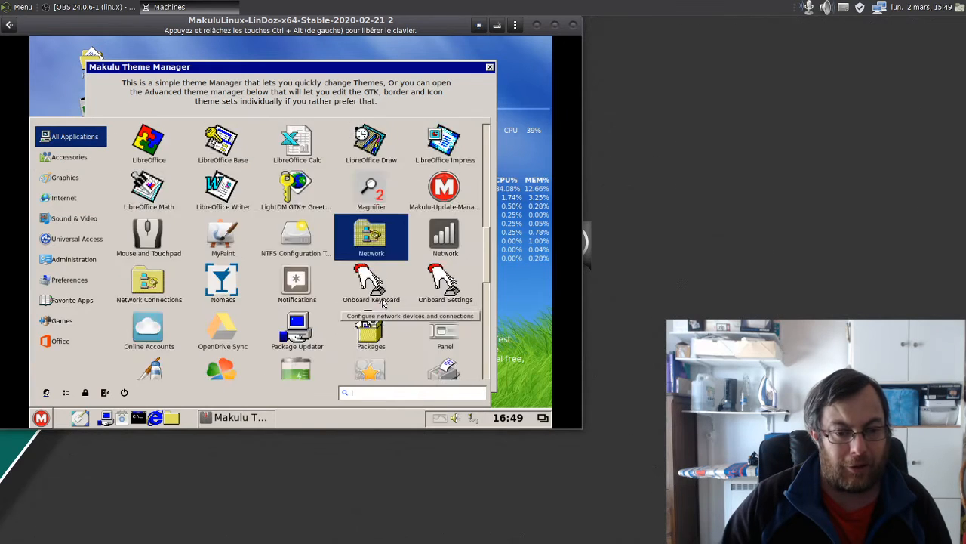
scroll(382, 302, up, 1)
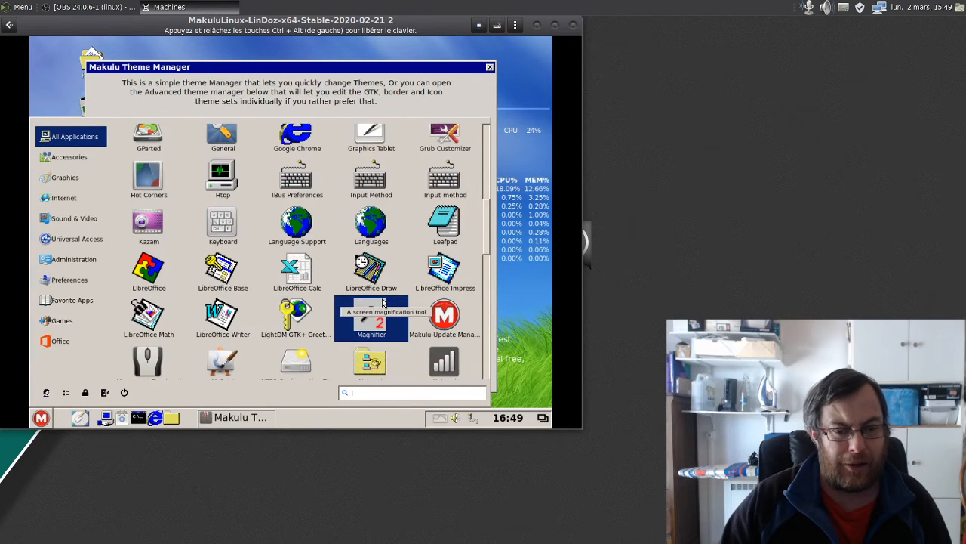
scroll(383, 302, up, 6)
scroll(382, 302, down, 15)
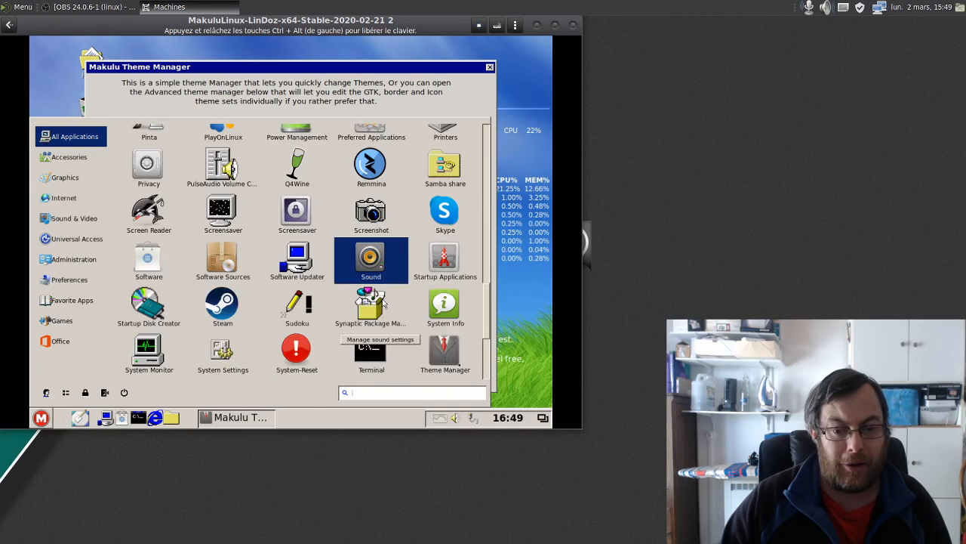
scroll(339, 314, up, 6)
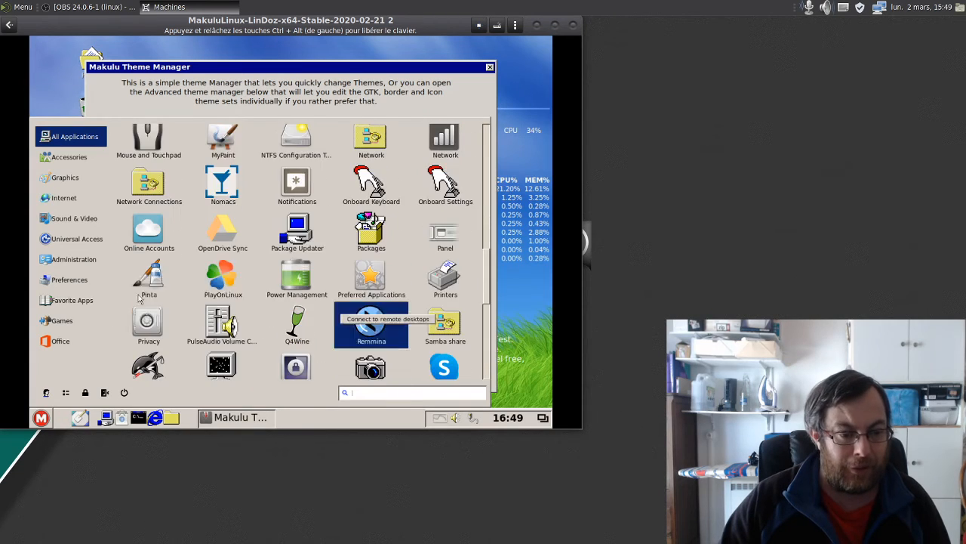
- Review the tools in the Administration category and return to the Makulu Theme Manager
click(66, 300)
click(74, 259)
scroll(222, 241, down, 3)
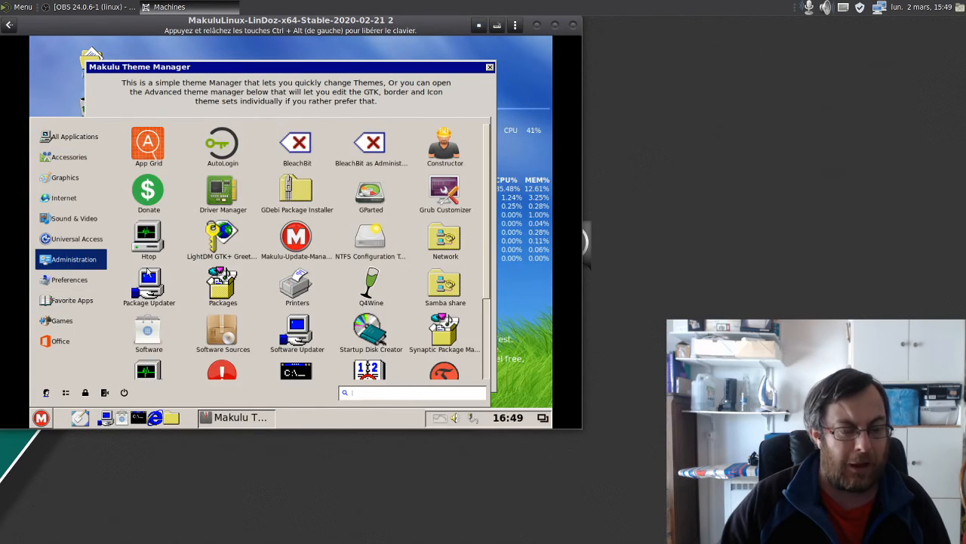
scroll(364, 249, down, 1)
scroll(365, 249, down, 1)
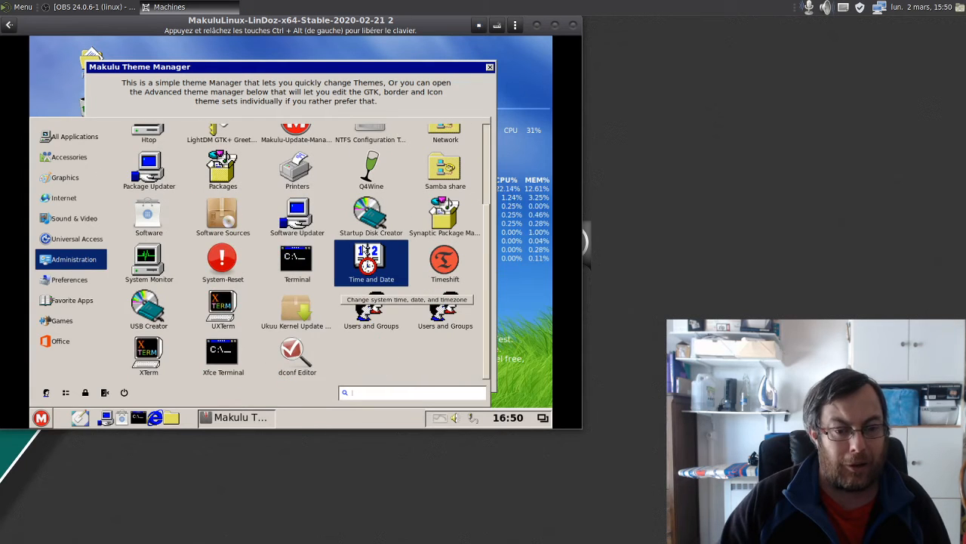
scroll(365, 249, up, 3)
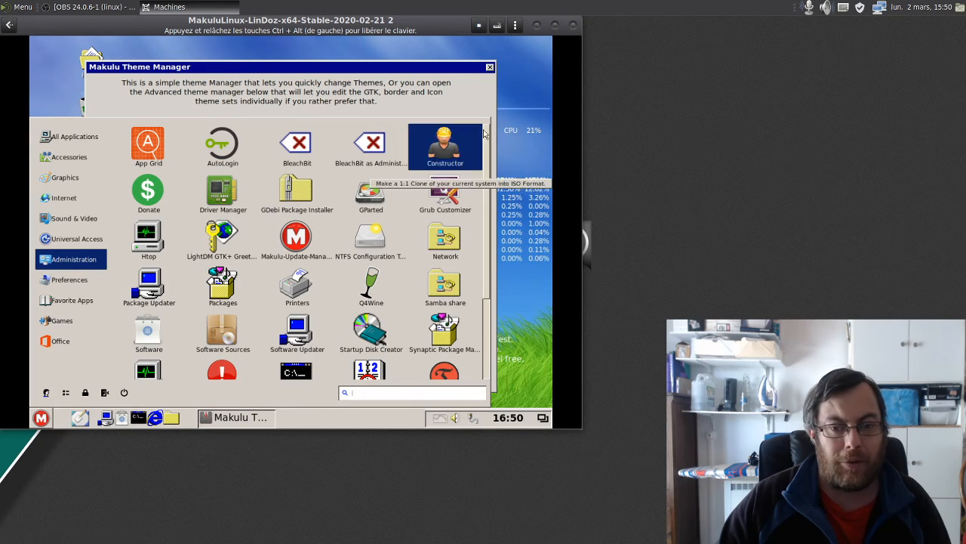
click(463, 92)
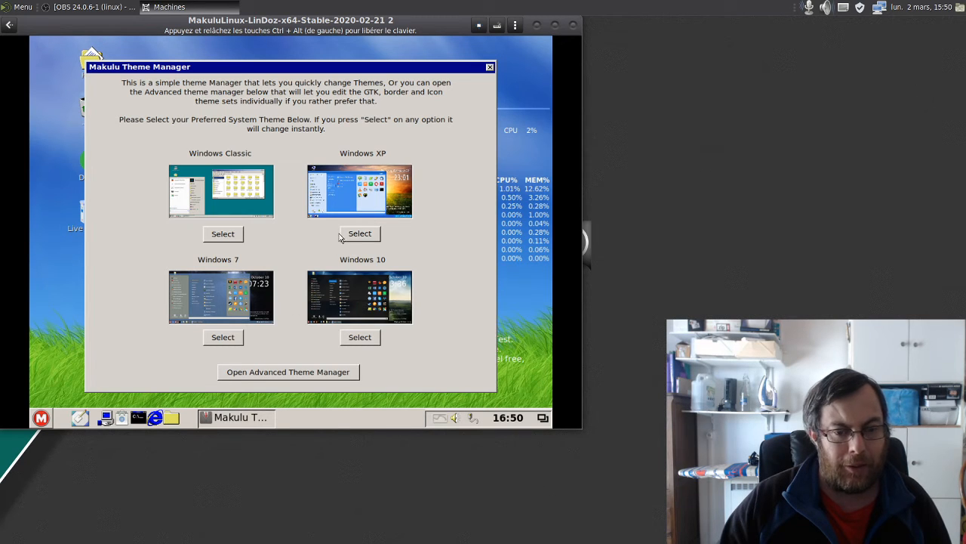
- Switch the system theme to Windows 10, check the application menu in that style, and dismiss the menu
click(367, 341)
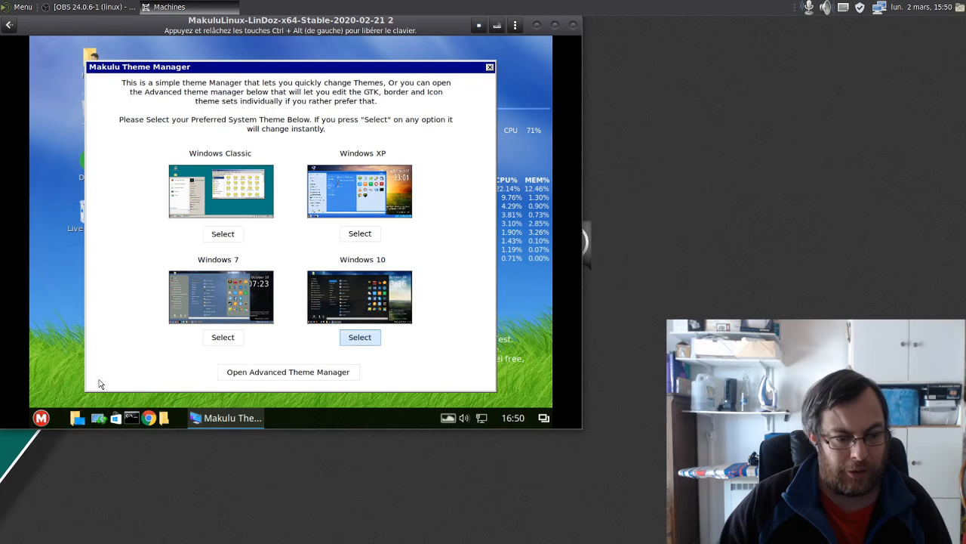
click(43, 419)
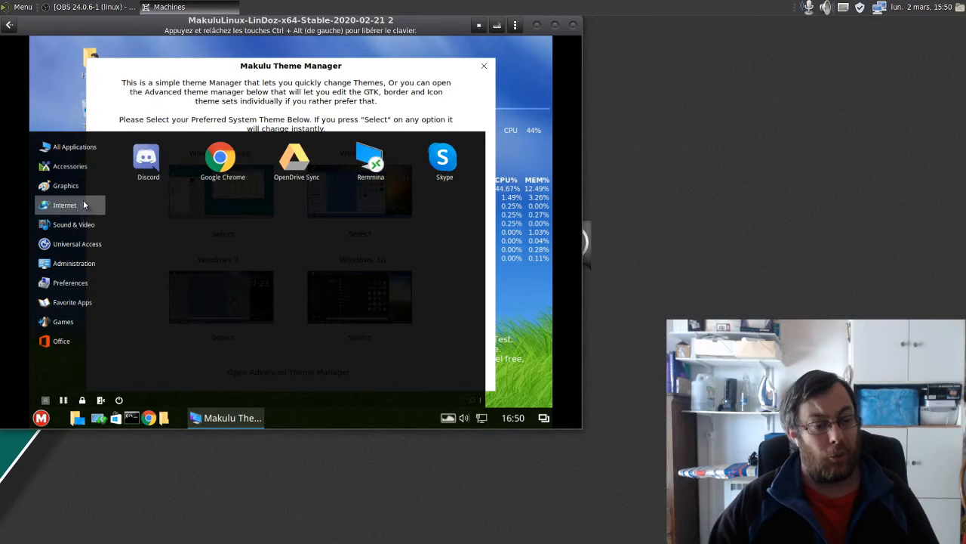
mouse_move(101, 145)
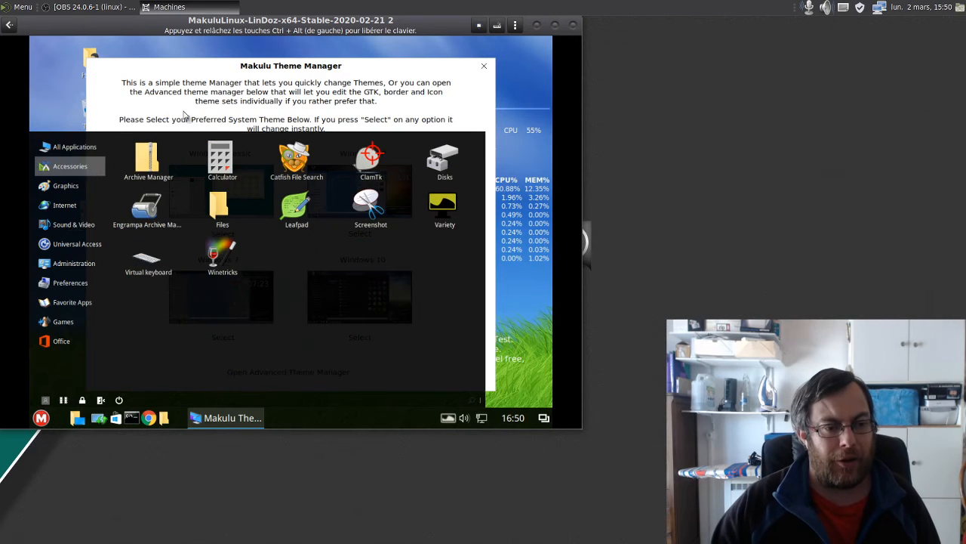
click(170, 123)
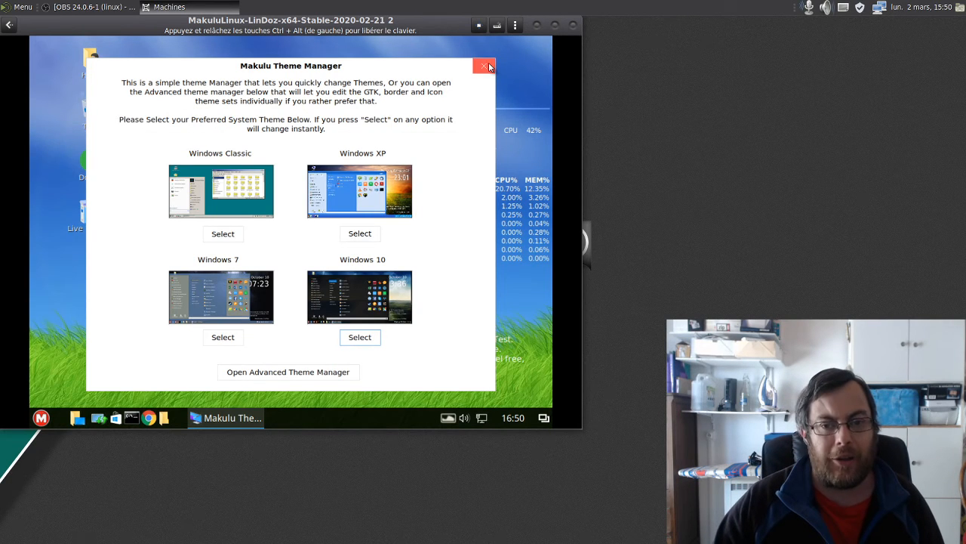
- Open the Advanced Theme Manager and view the available Desktop themes, keeping Win10
click(332, 373)
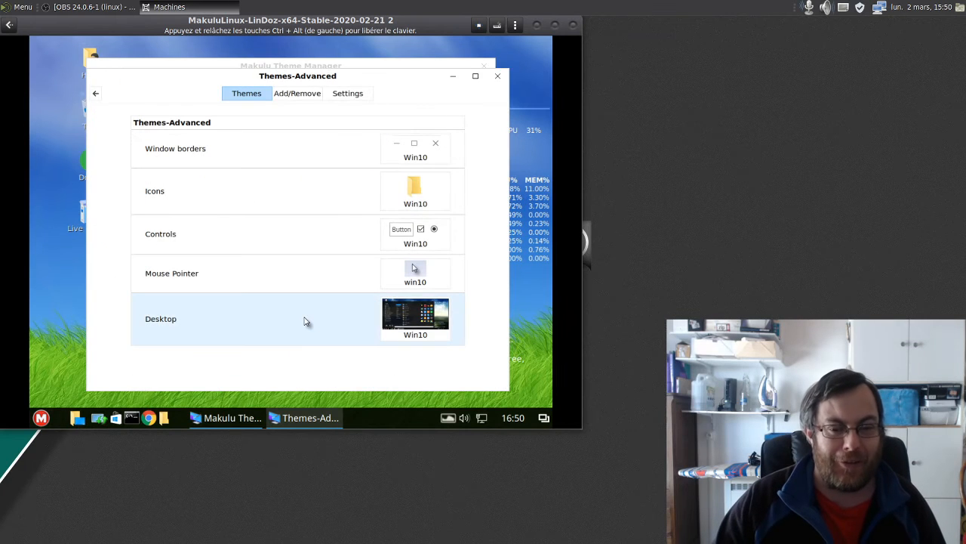
click(428, 320)
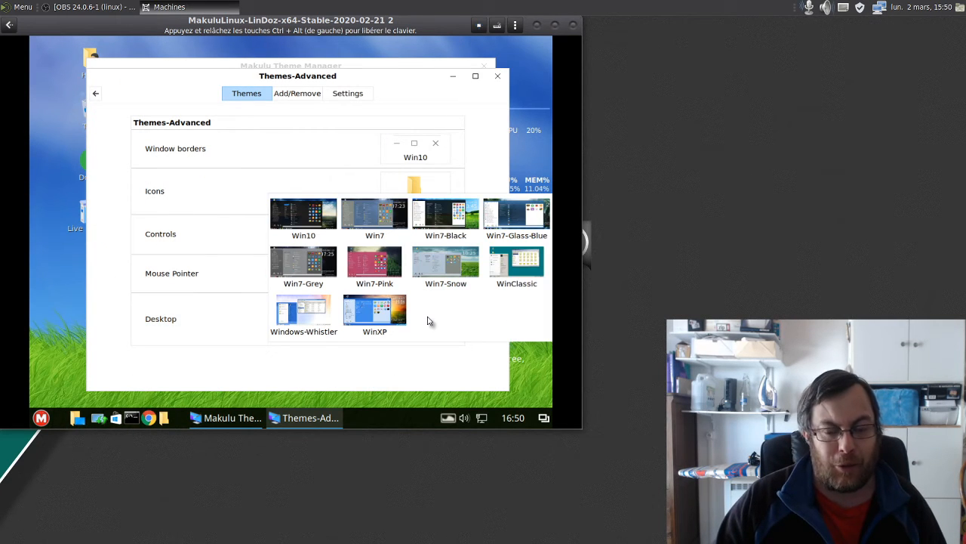
click(423, 362)
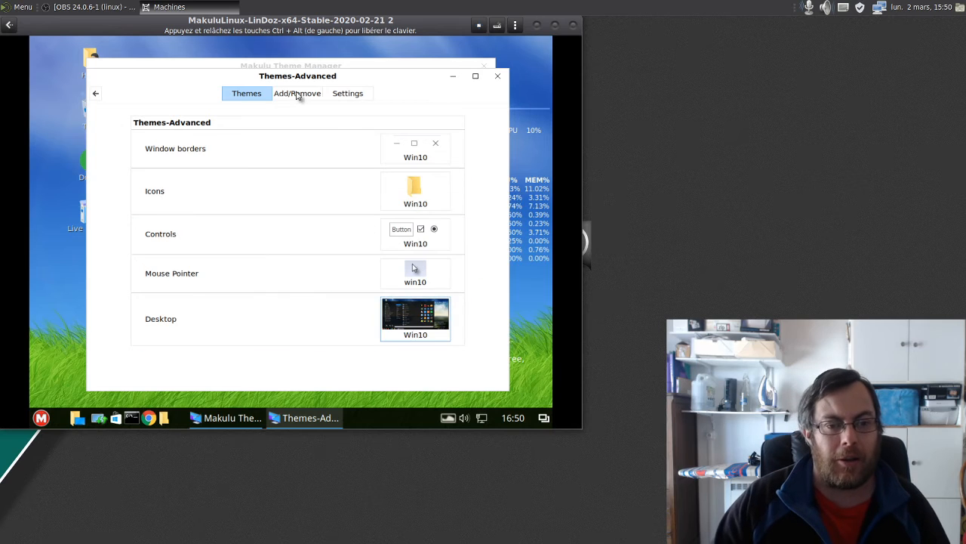
- Update the theme cache in the Add/Remove section of Themes-Advanced and browse the available themes
click(299, 97)
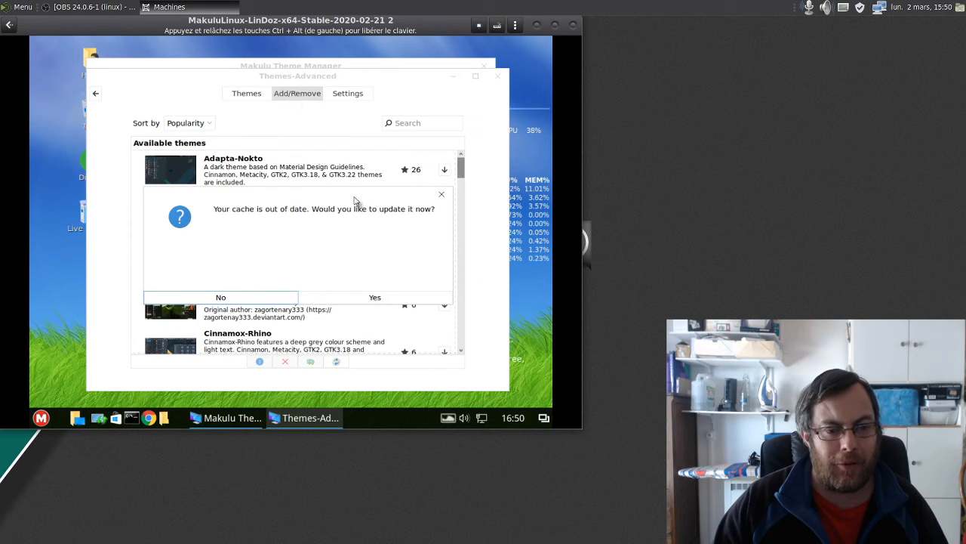
click(376, 297)
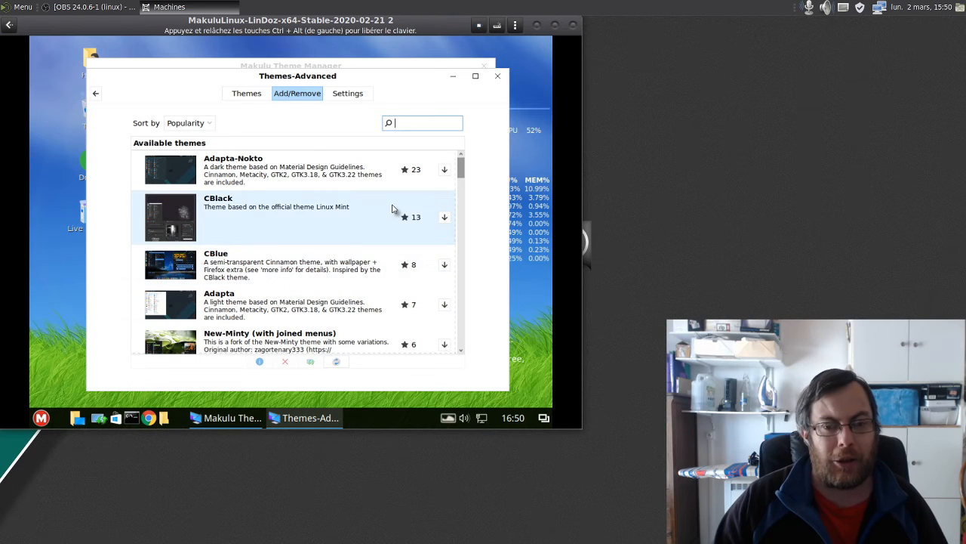
scroll(393, 209, down, 10)
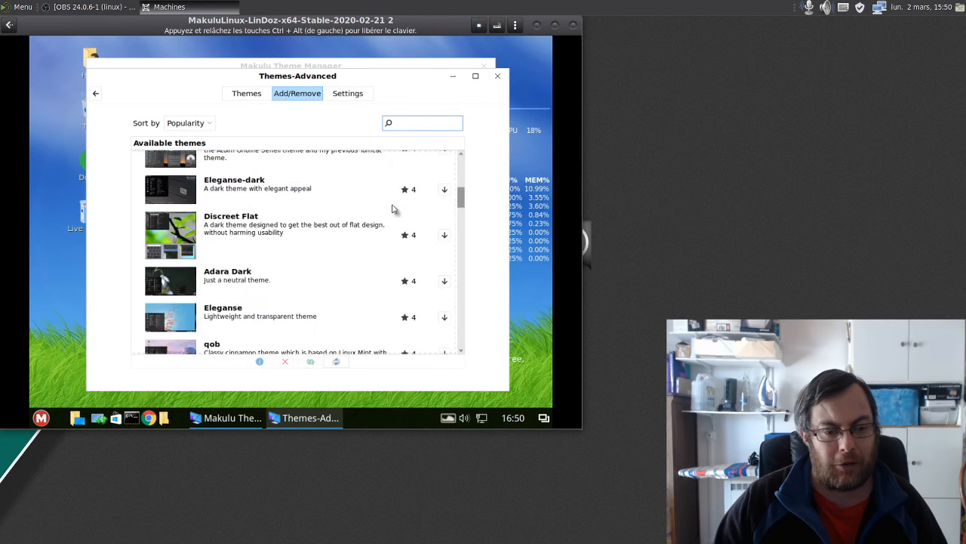
- Browse the available themes in the Add/Remove section and install the Windows-10-Basic theme
scroll(392, 209, down, 15)
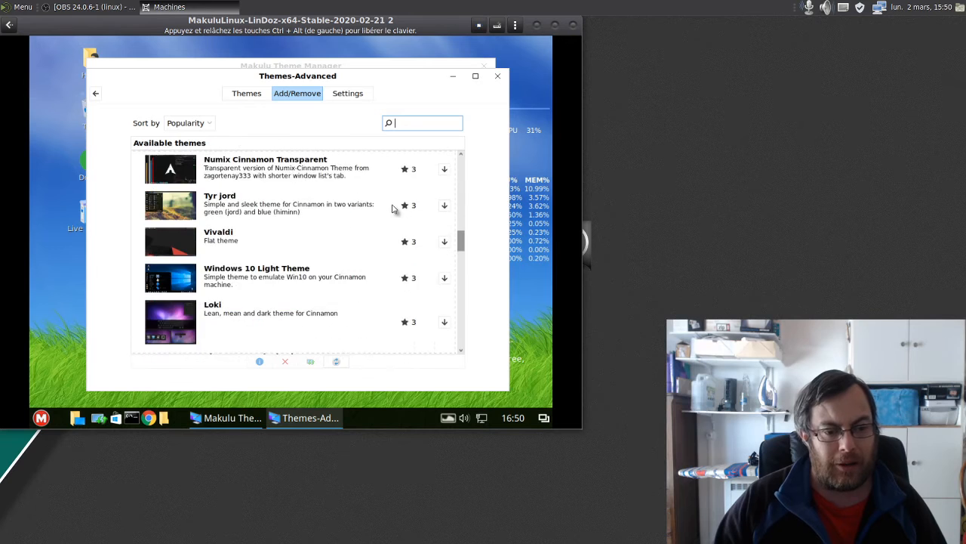
scroll(392, 209, down, 5)
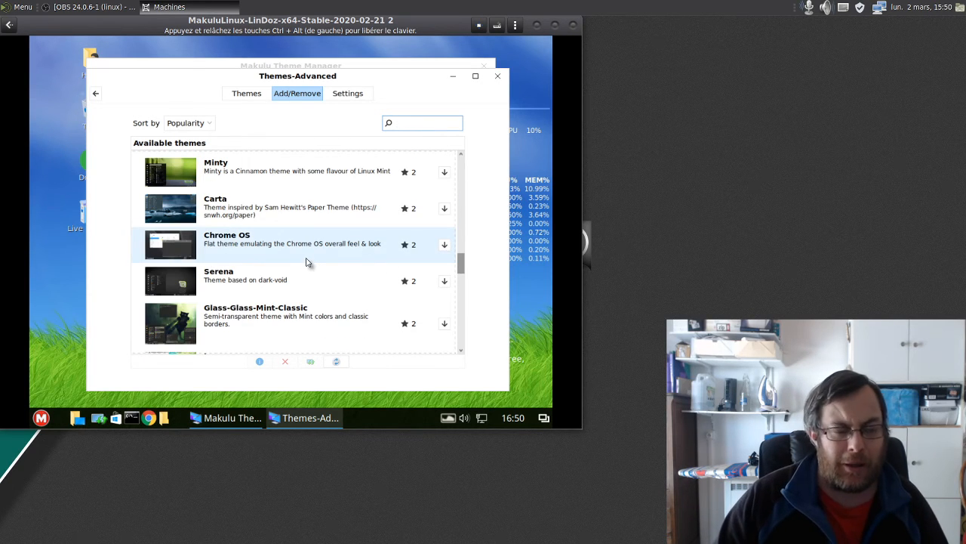
scroll(307, 262, down, 2)
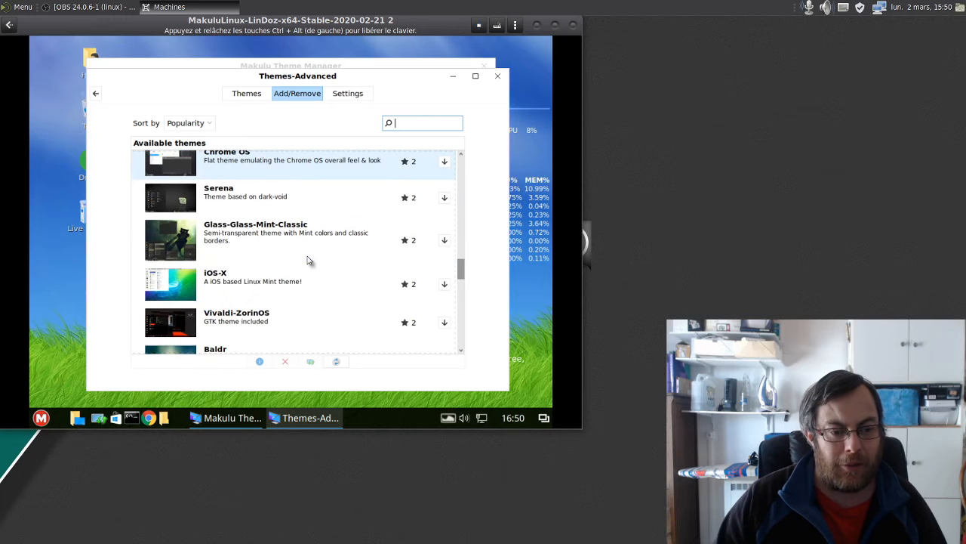
scroll(349, 215, down, 6)
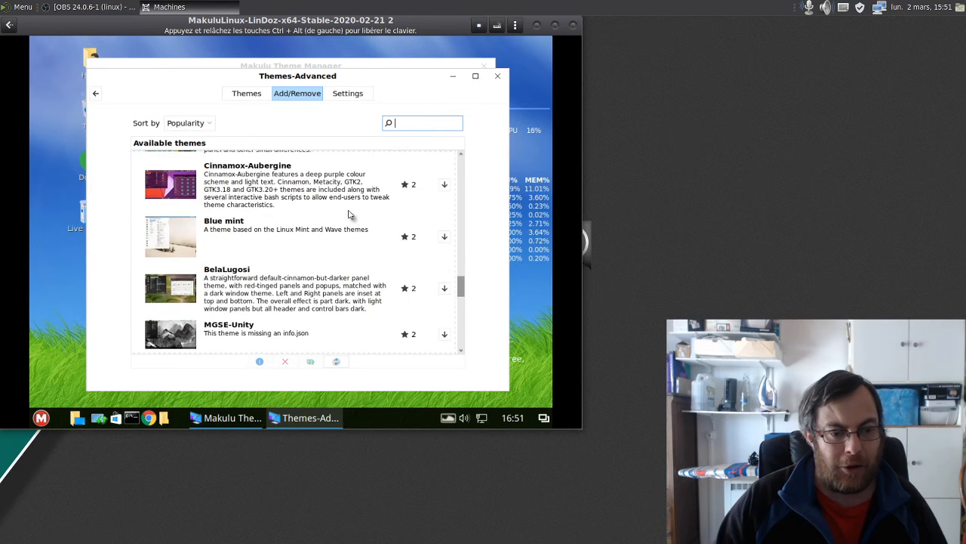
scroll(348, 215, down, 8)
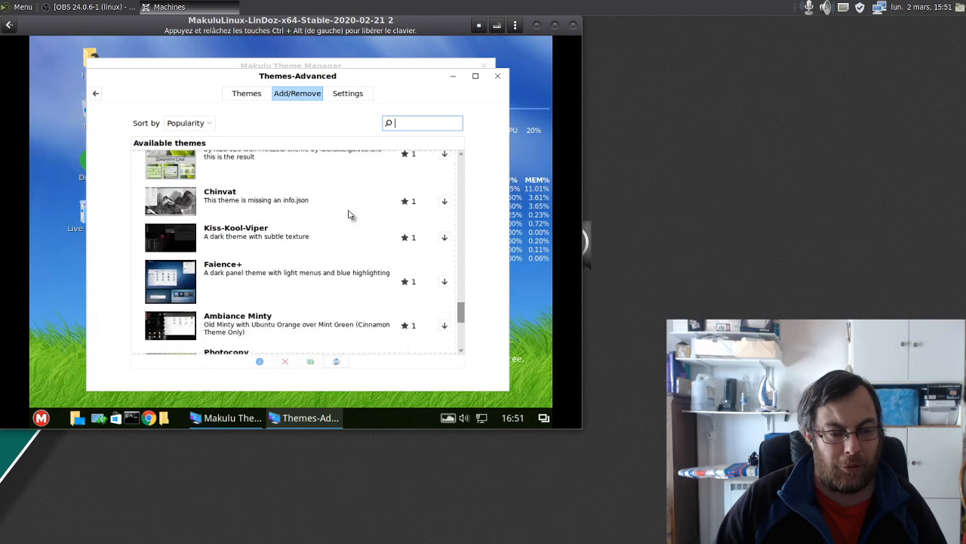
scroll(349, 215, down, 8)
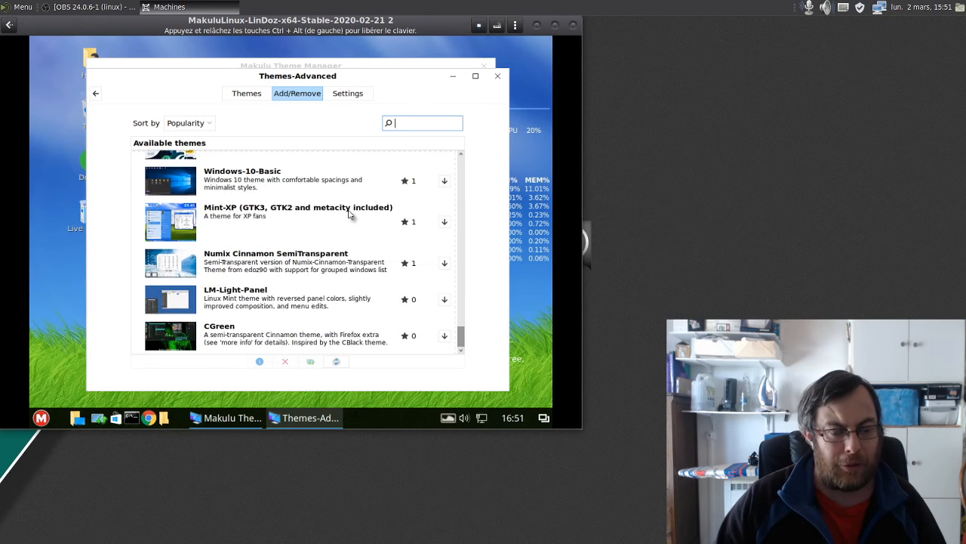
scroll(349, 215, up, 4)
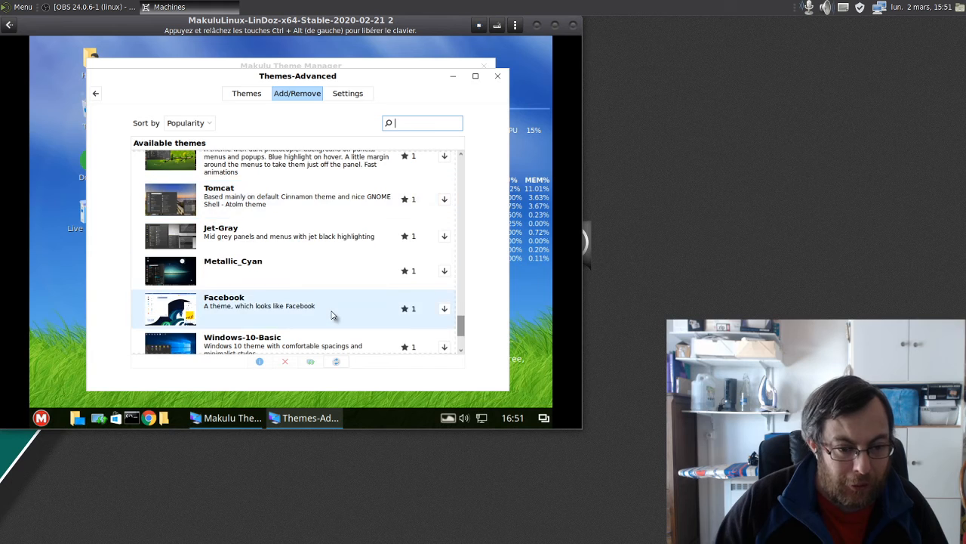
scroll(335, 317, down, 3)
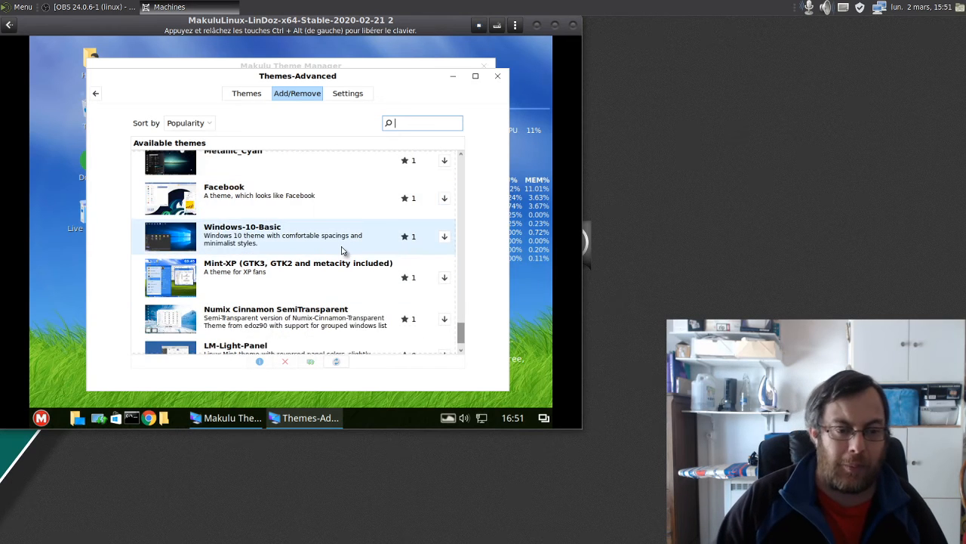
click(445, 237)
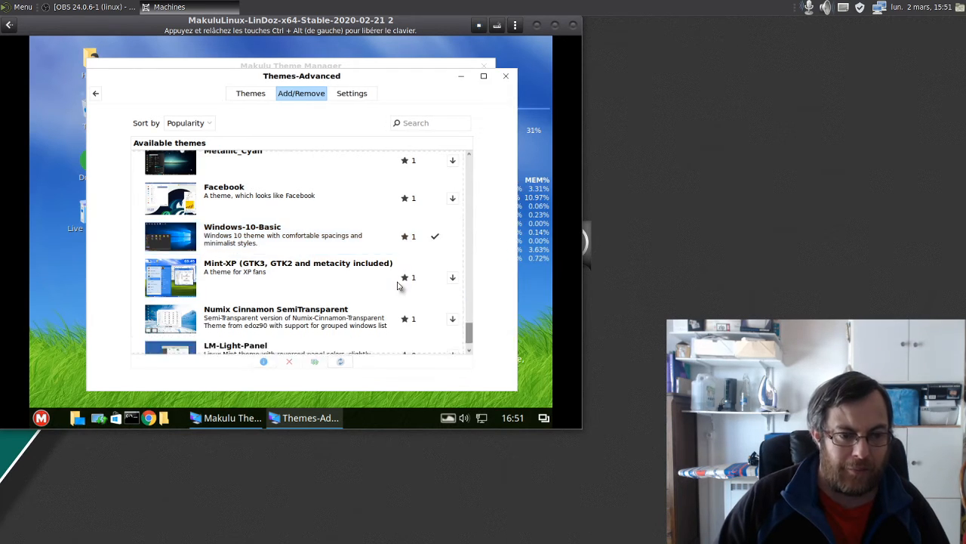
- Apply the downloaded Windows-10-Basic theme as the Desktop theme in Themes-Advanced
click(251, 93)
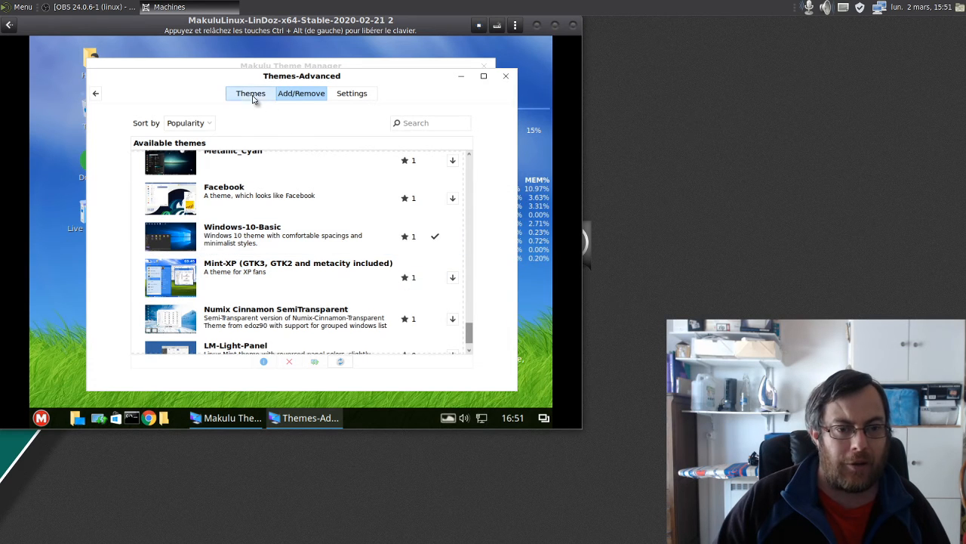
click(419, 321)
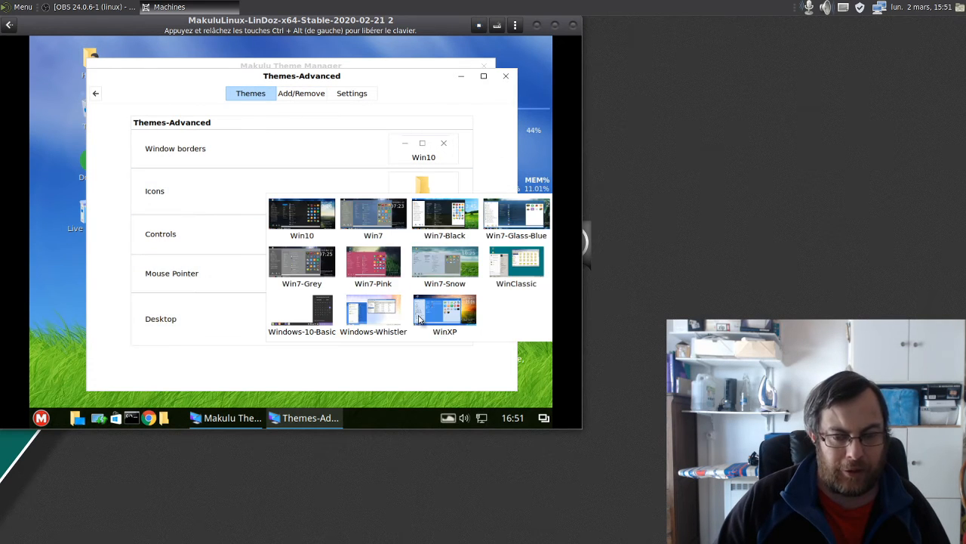
click(325, 324)
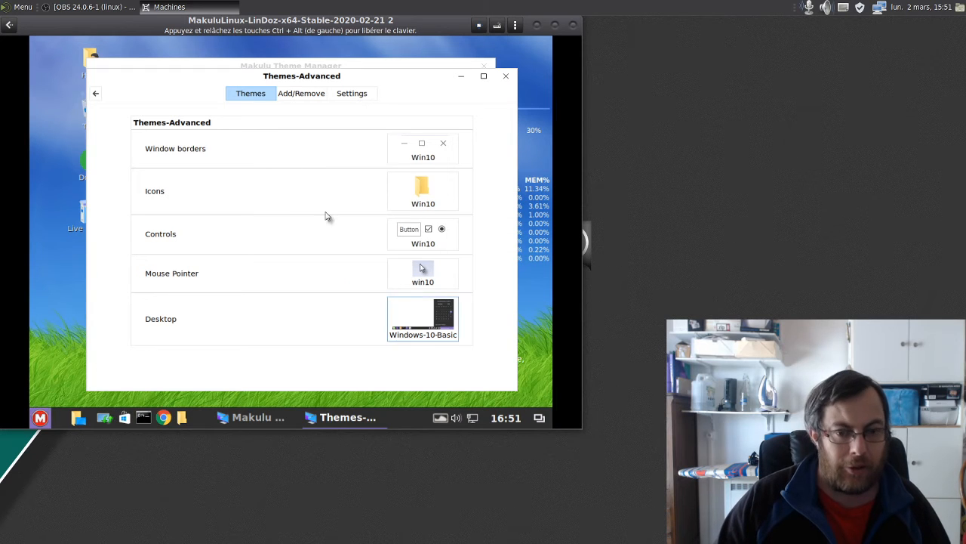
- Keep Win10 for the icons and window borders, and check the application menu in the Windows-10-Basic style
click(434, 178)
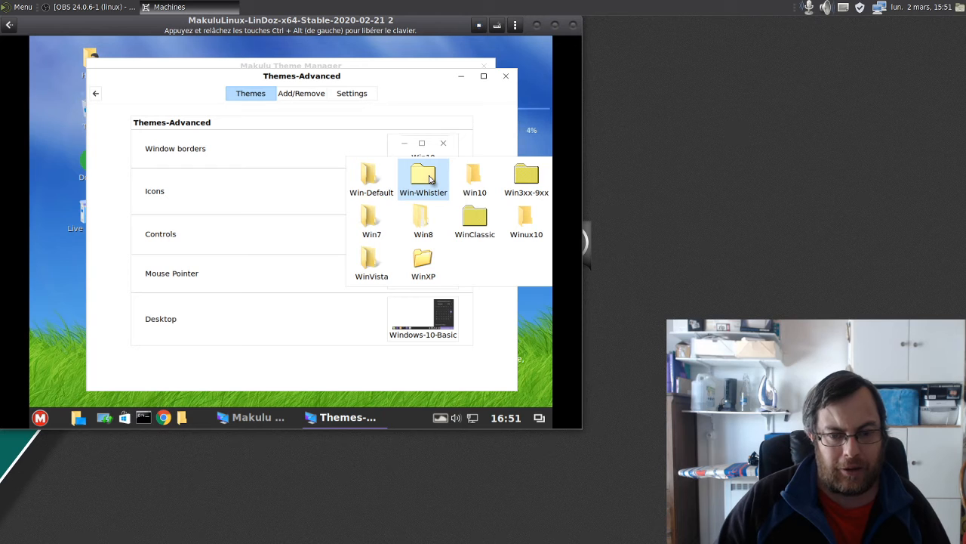
click(475, 177)
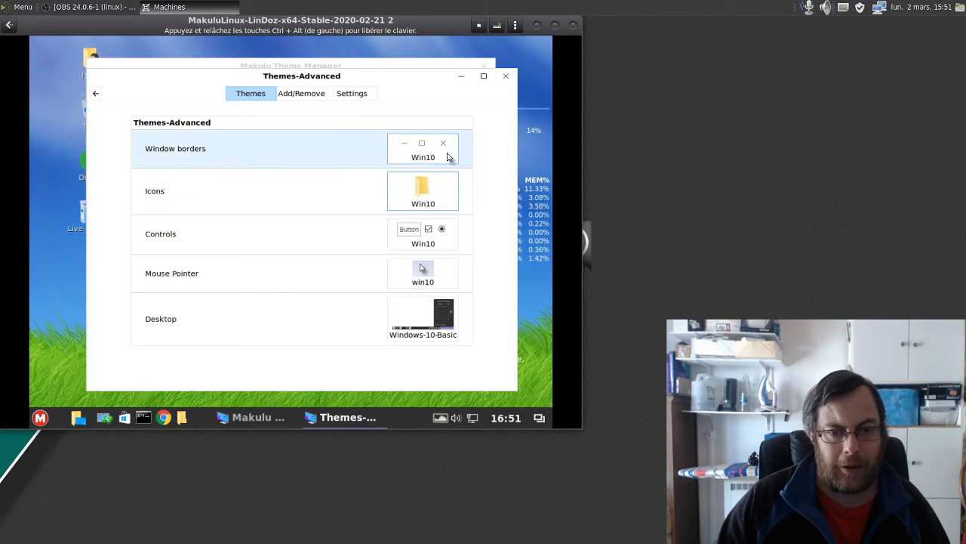
click(448, 156)
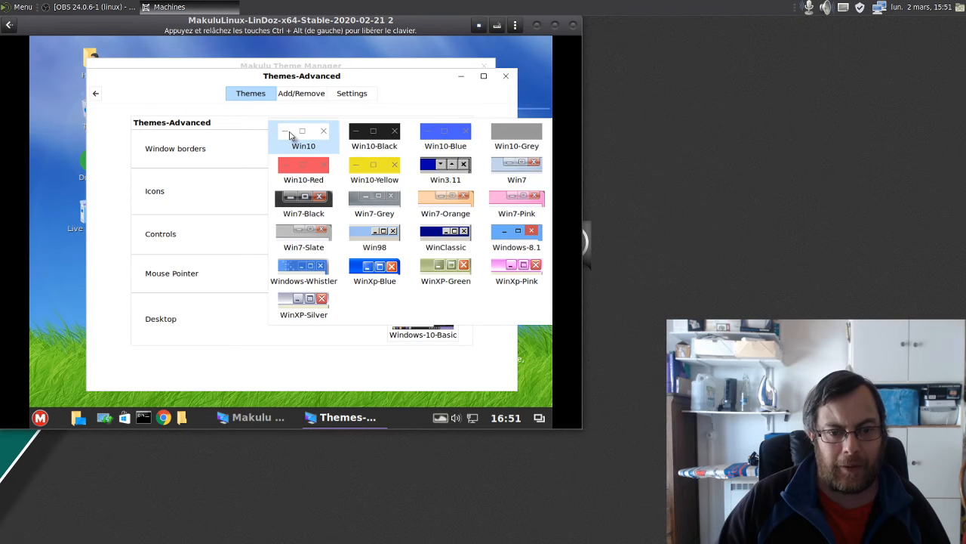
click(291, 135)
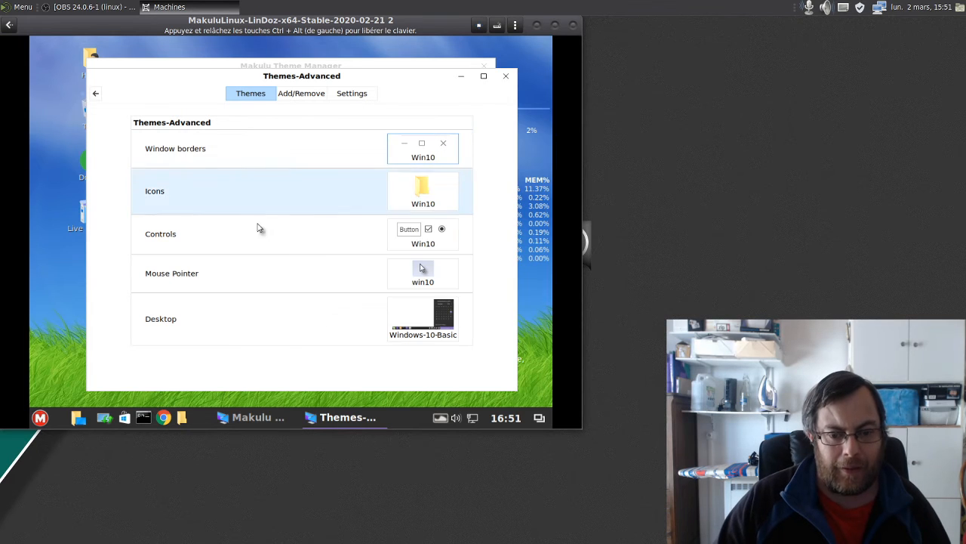
click(41, 417)
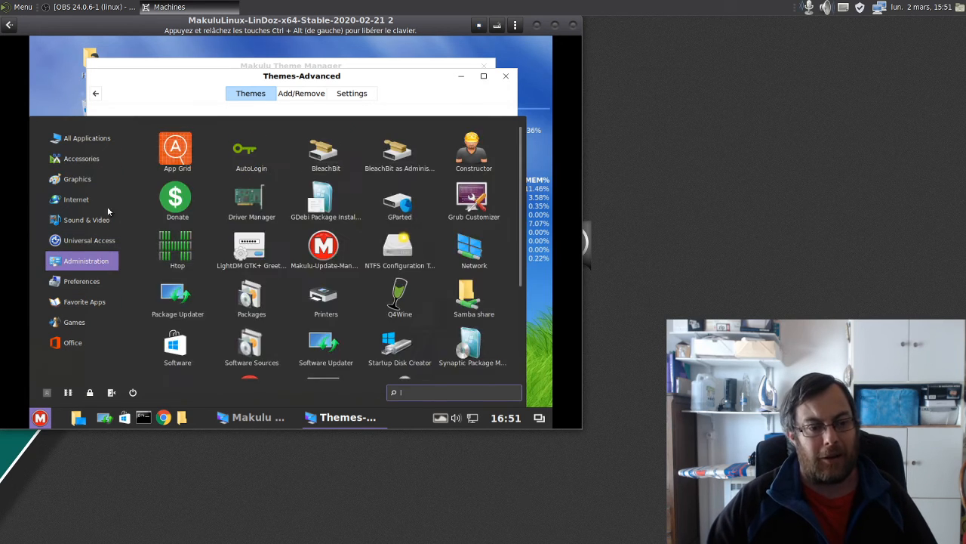
click(157, 93)
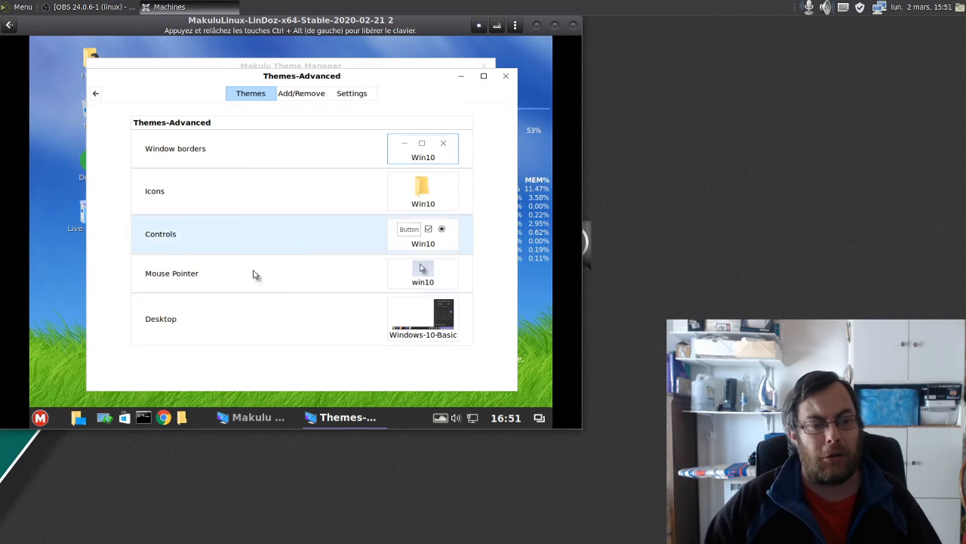
- Set the Desktop theme to Win7-Black and the icons to Win7
click(399, 316)
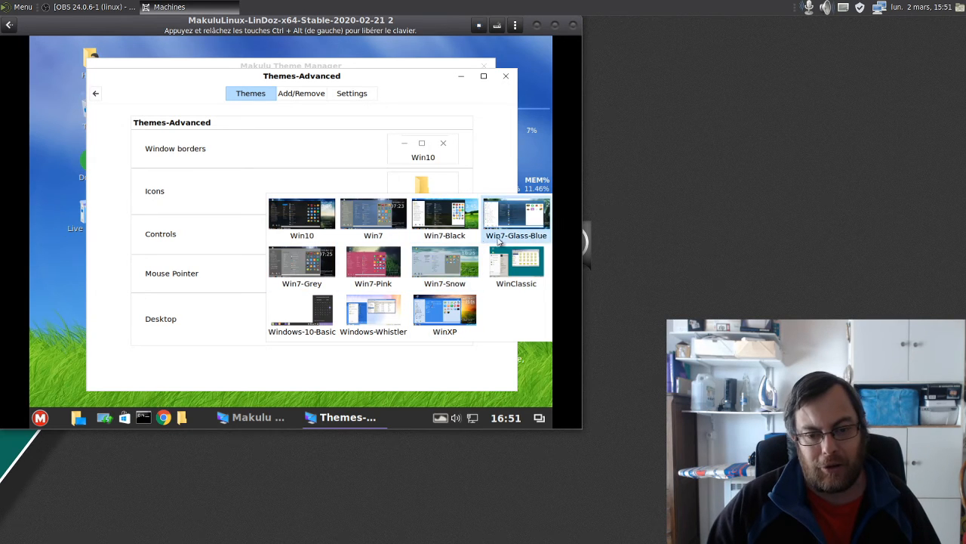
click(446, 238)
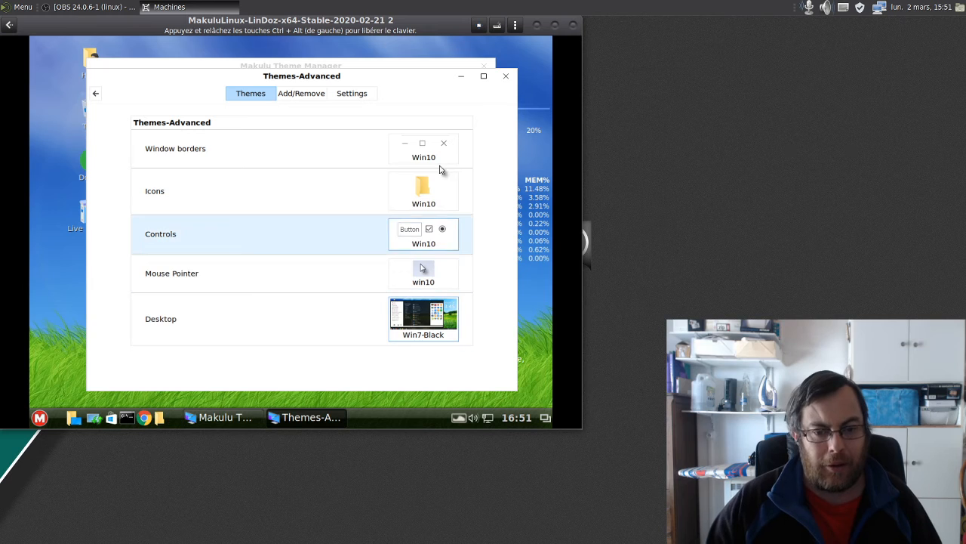
click(428, 195)
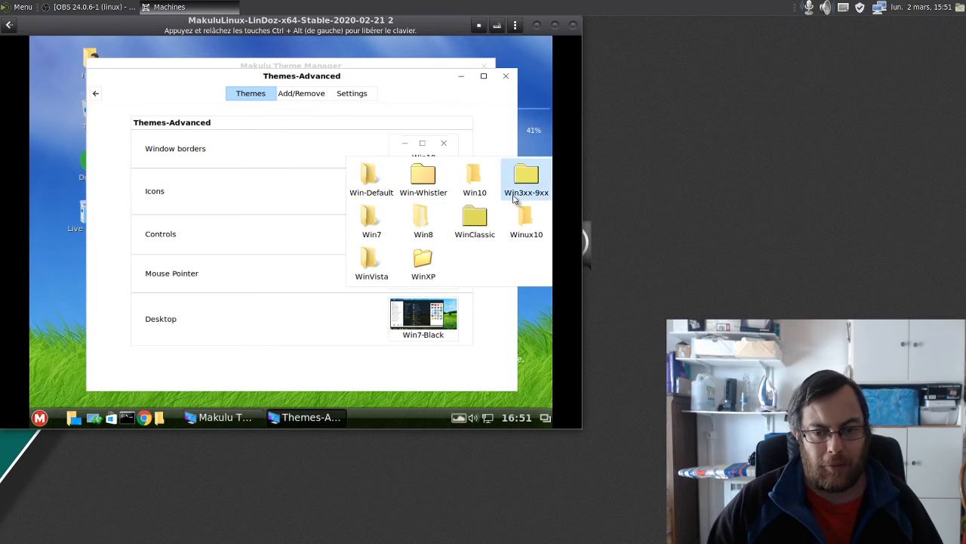
click(377, 216)
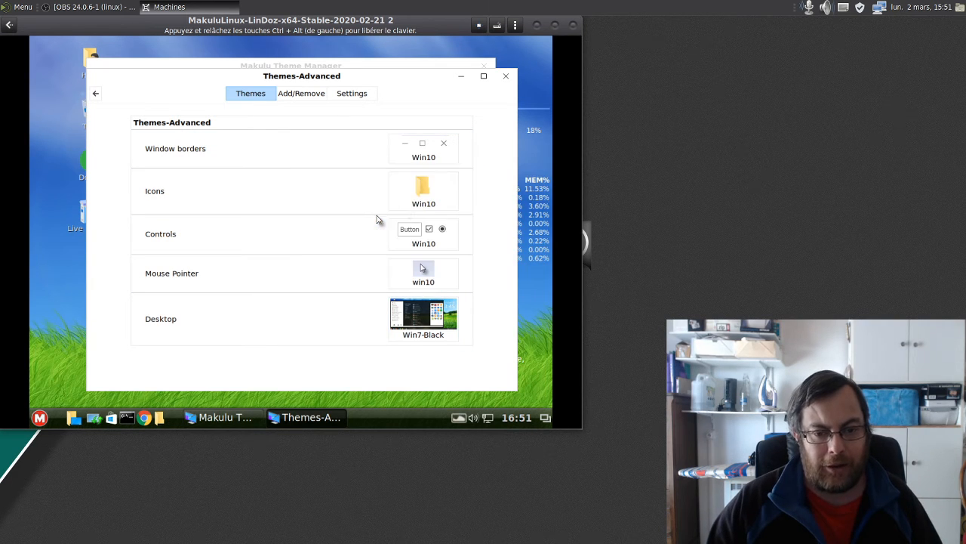
- Set the window borders to Win7-Black and the controls to Win7
click(432, 155)
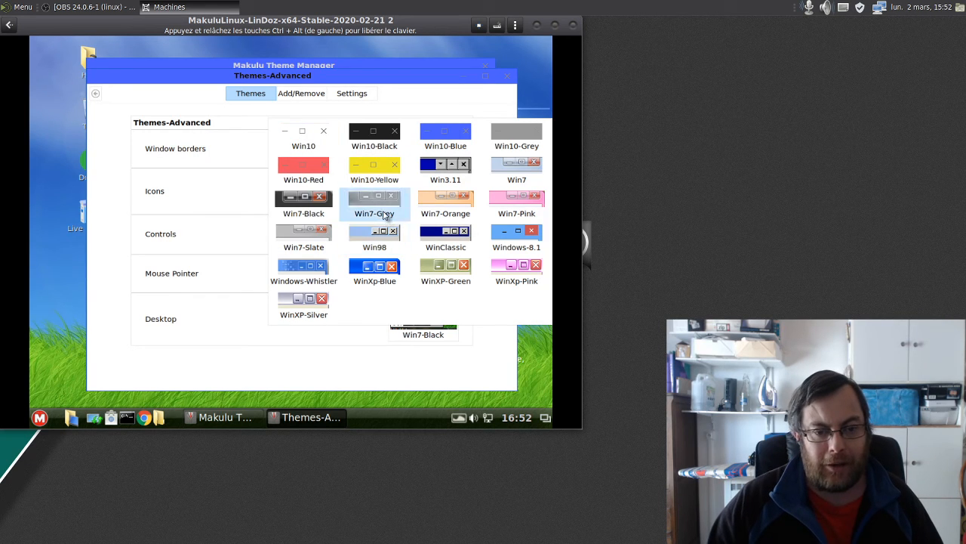
click(315, 211)
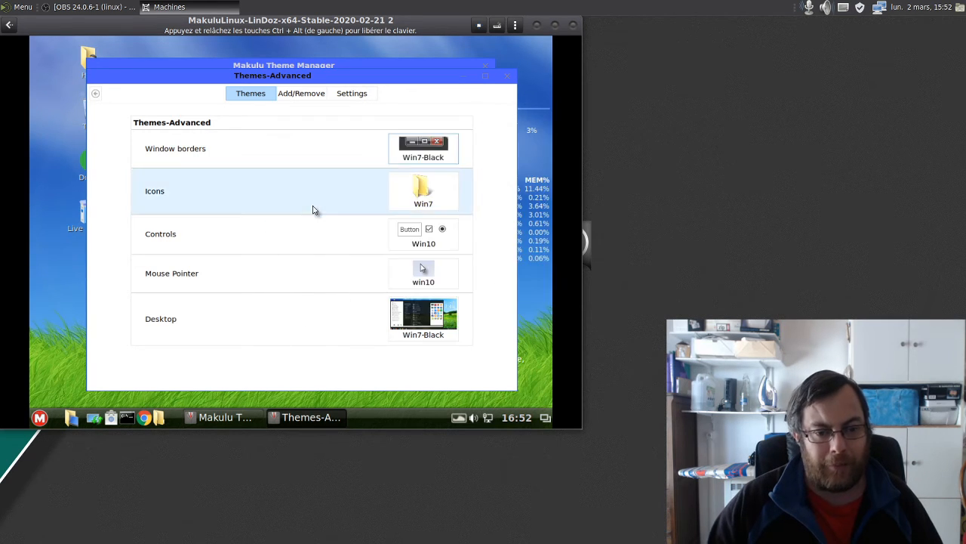
click(401, 248)
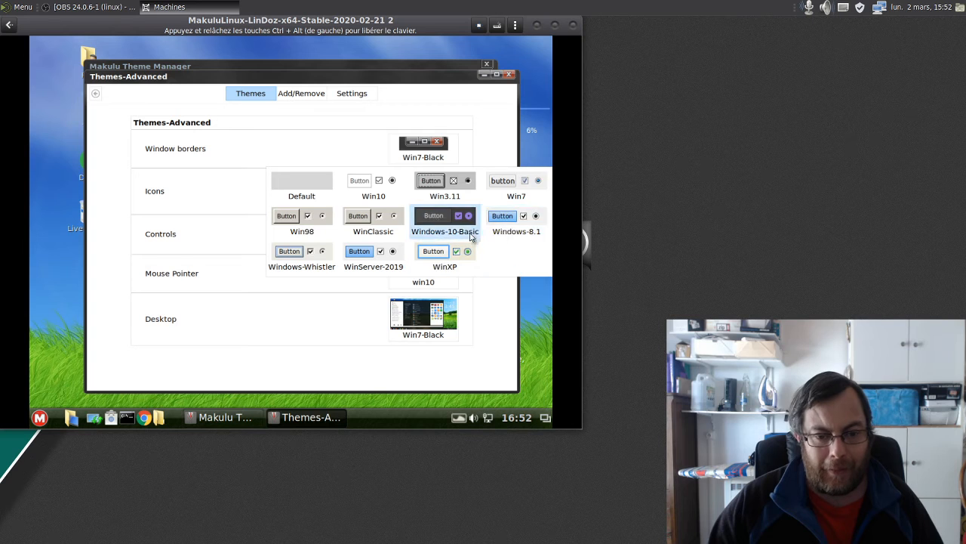
click(518, 193)
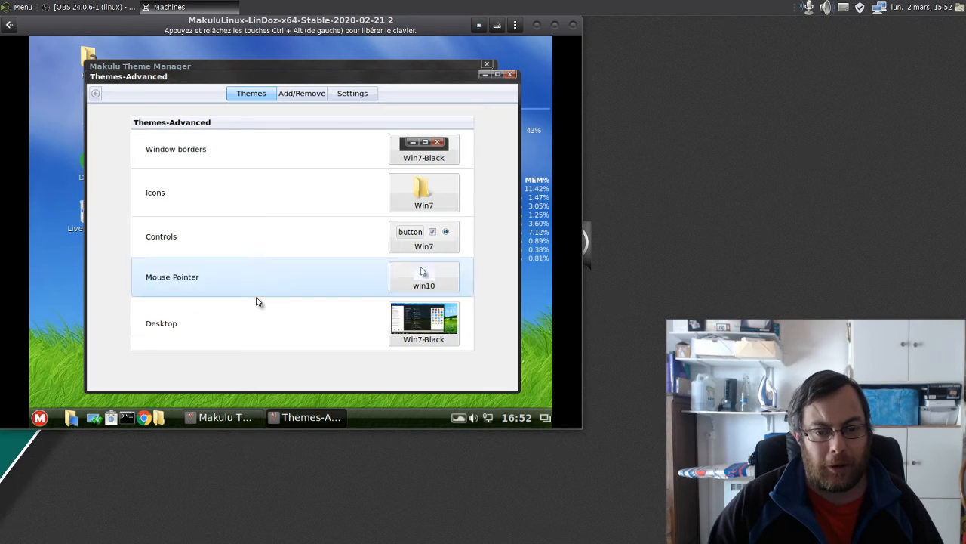
- Check the application menu in the Win7-Black style, dismiss it, and set the mouse pointer to win7
click(41, 418)
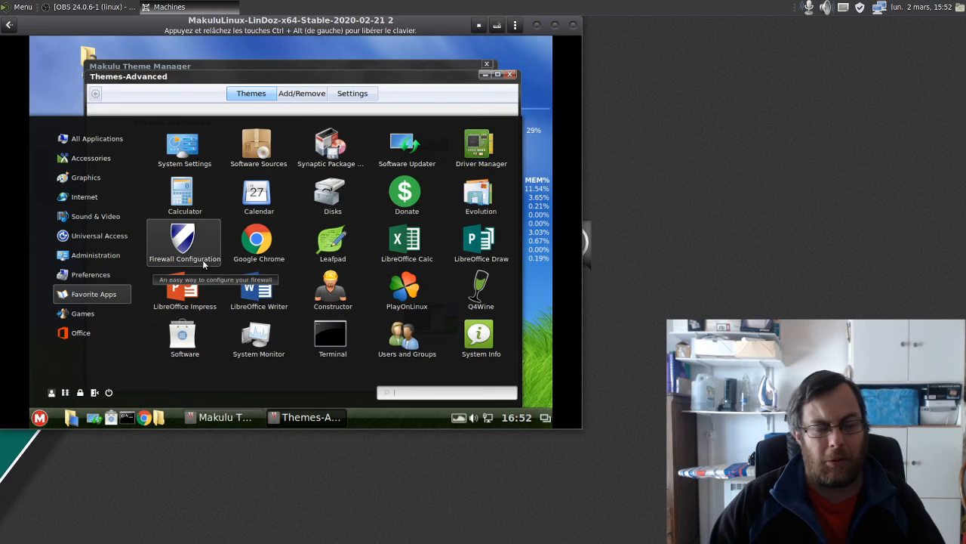
click(539, 114)
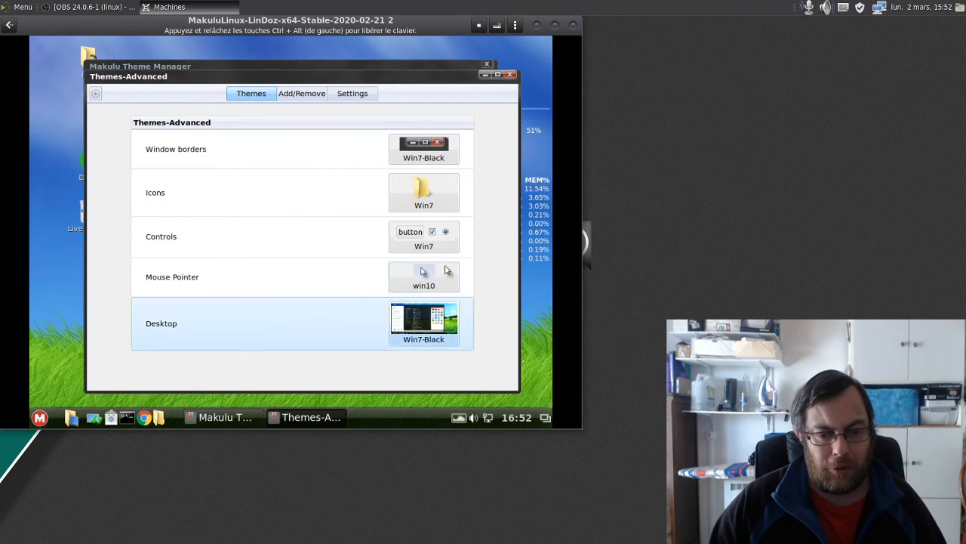
click(425, 278)
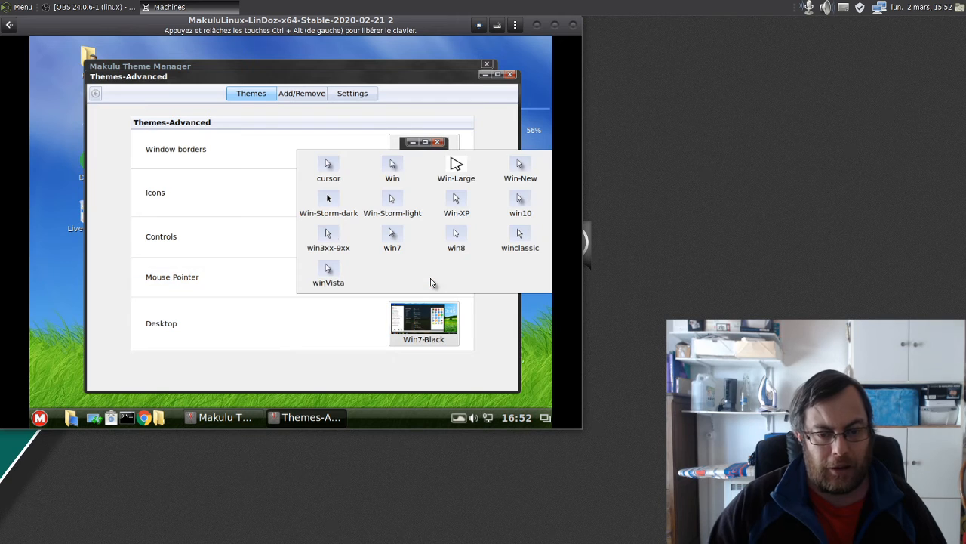
click(392, 240)
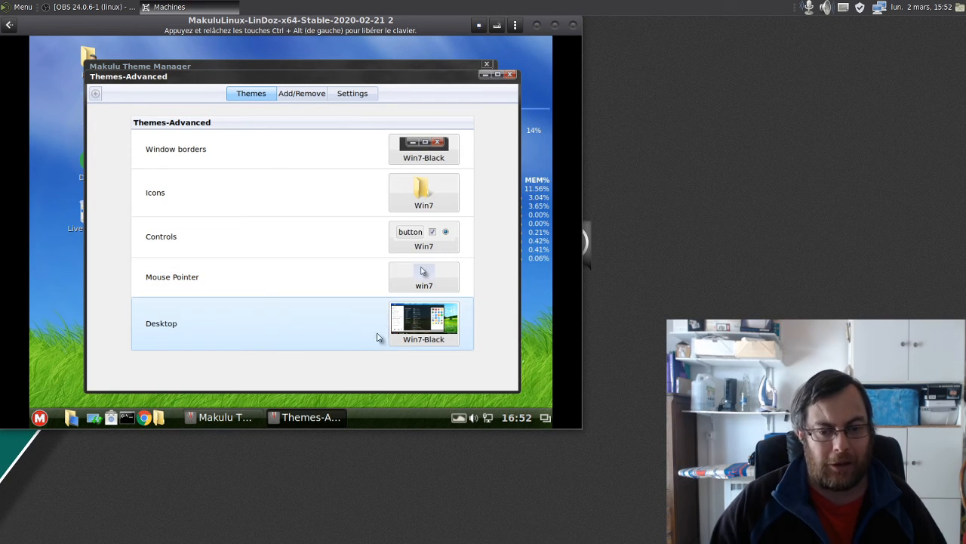
- Switch the Desktop theme, mouse pointer and controls back to their Win10 variants
click(409, 333)
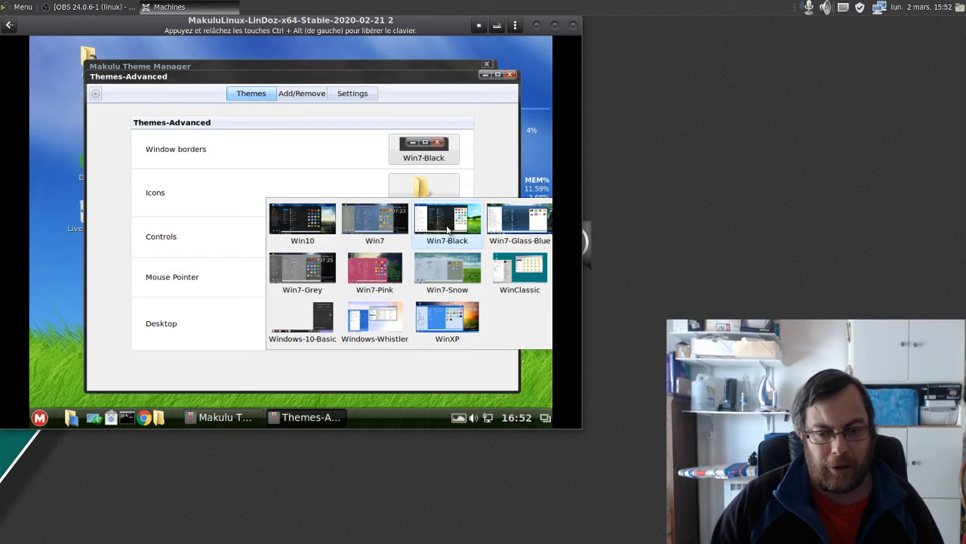
click(302, 222)
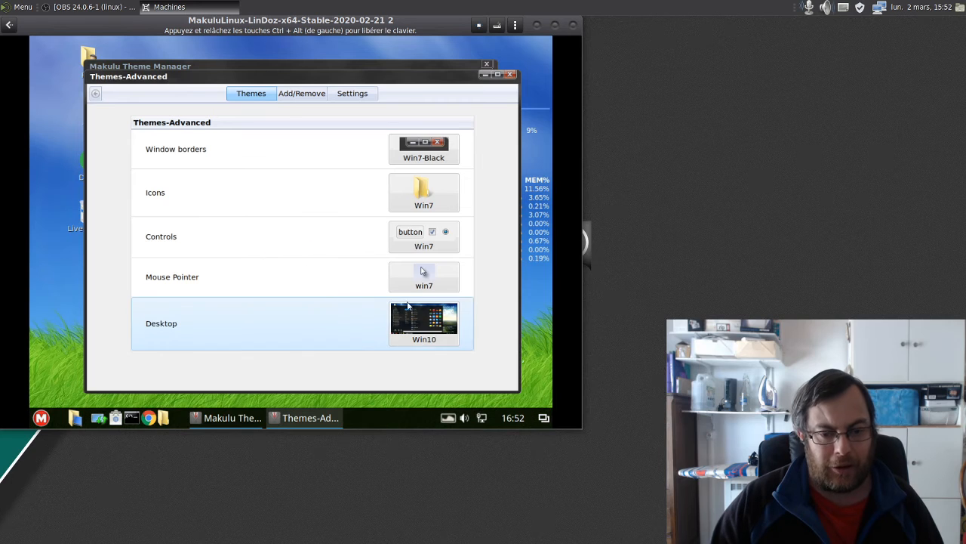
click(427, 284)
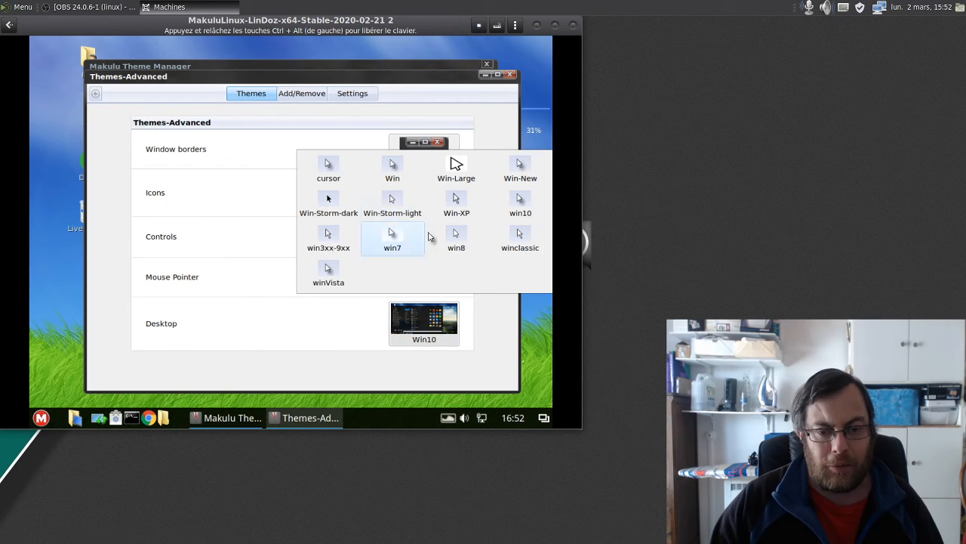
click(518, 211)
click(427, 245)
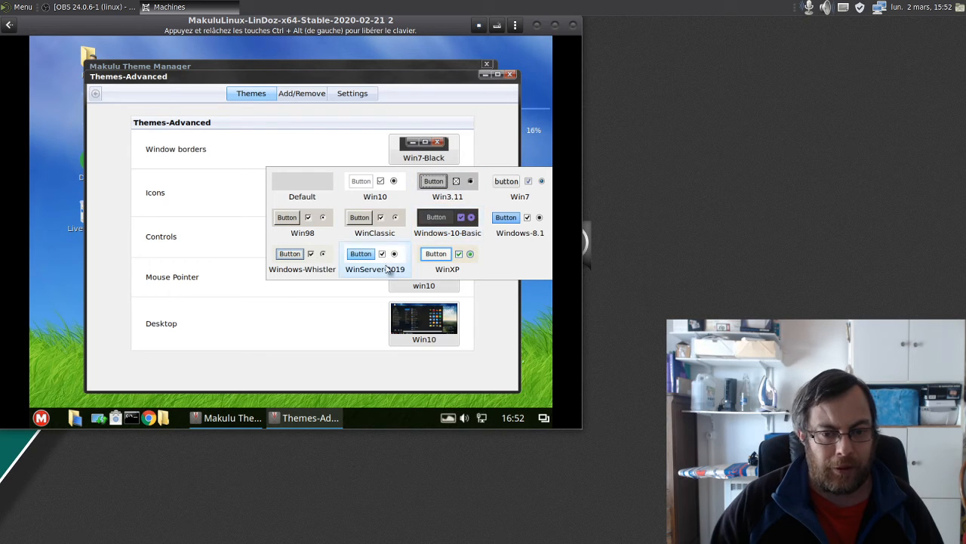
click(387, 189)
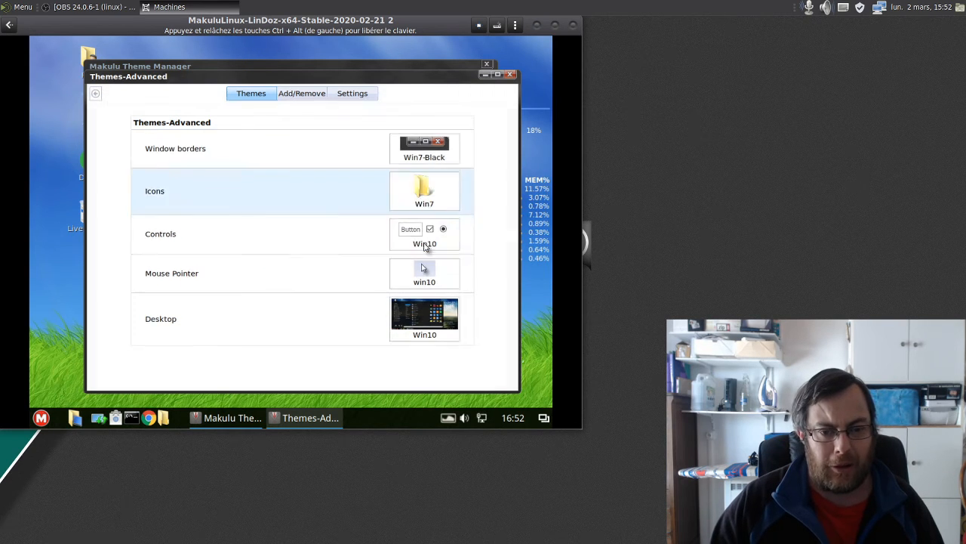
- Set the icons to Win10 in Themes-Advanced
click(441, 191)
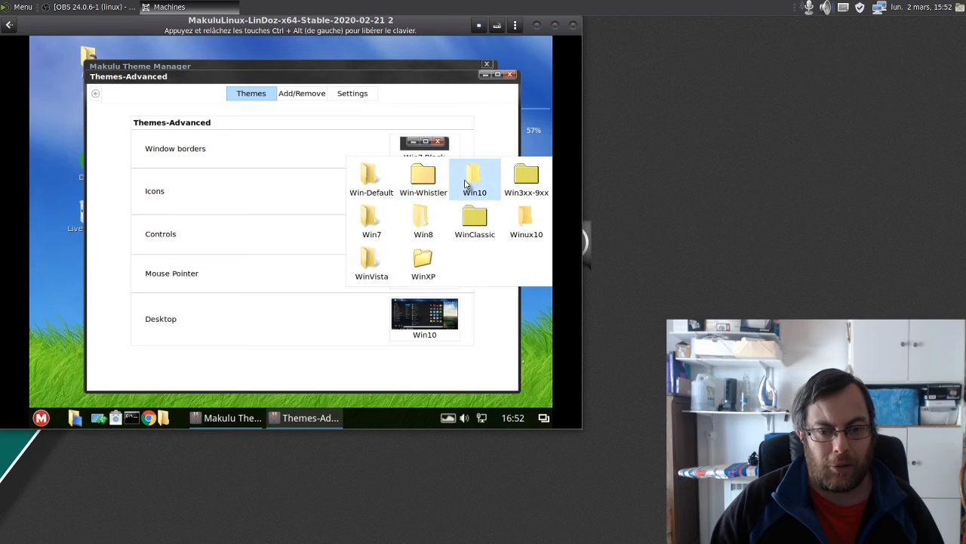
click(428, 203)
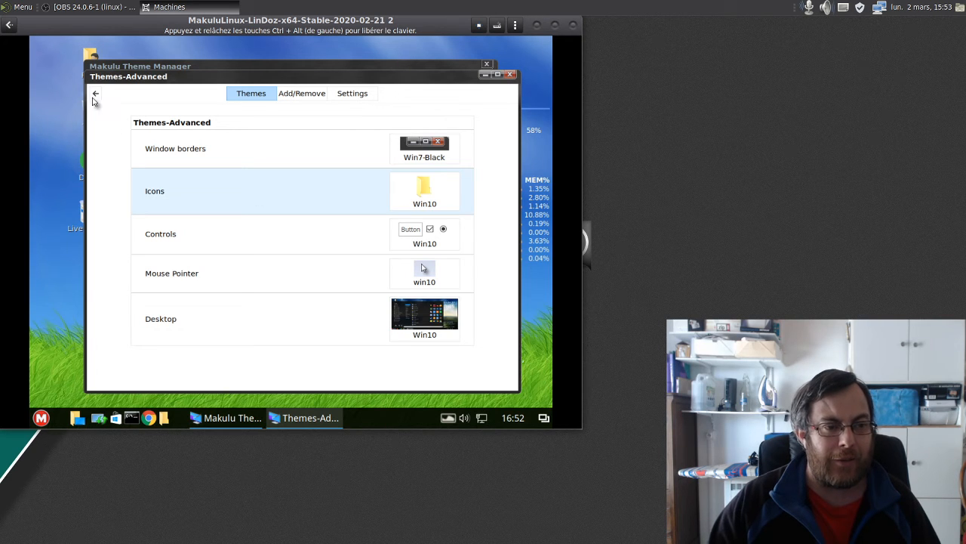
click(118, 9)
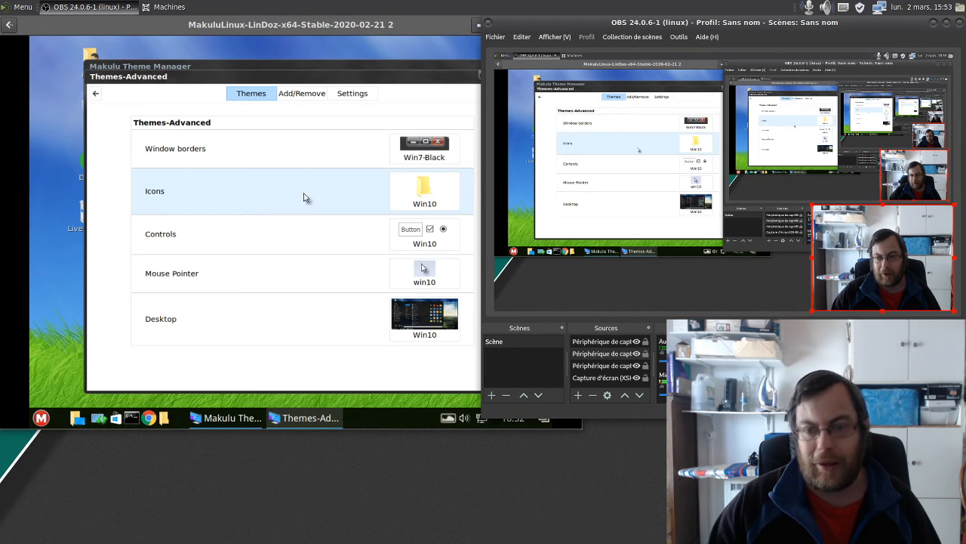
key(alt+Tab)
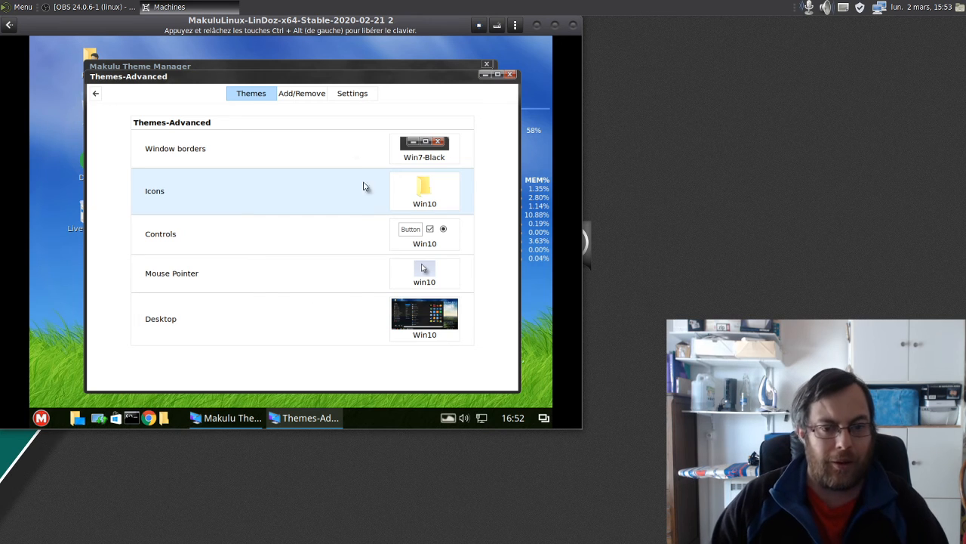
- Leave the running machine's view and delete both the MakuluLinux-LinDoz and Windows 10 1909 x64 virtual machines
click(9, 25)
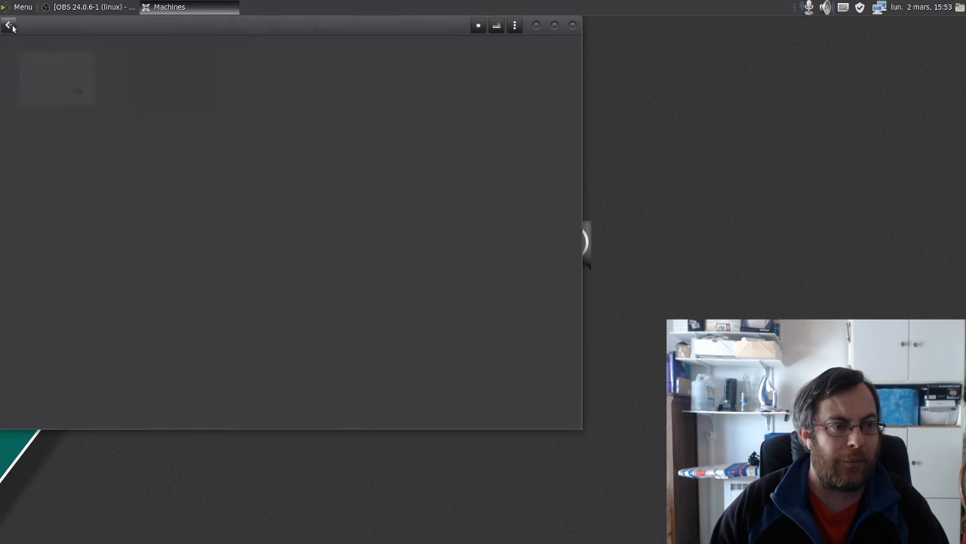
right_click(73, 98)
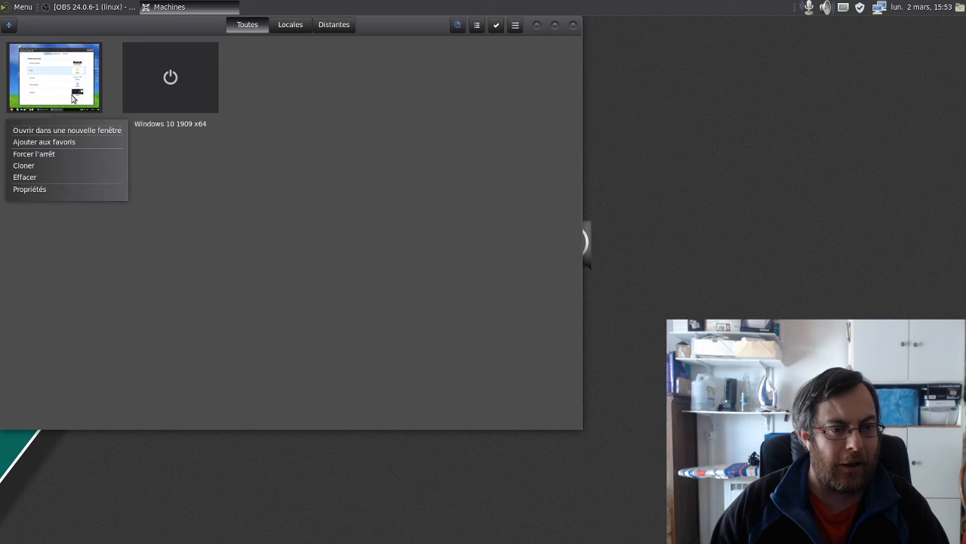
click(75, 177)
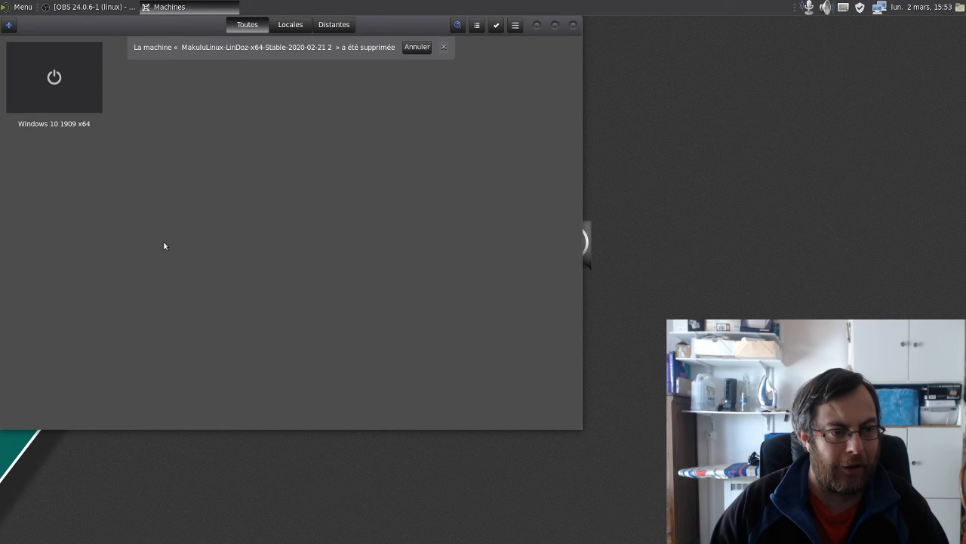
right_click(77, 99)
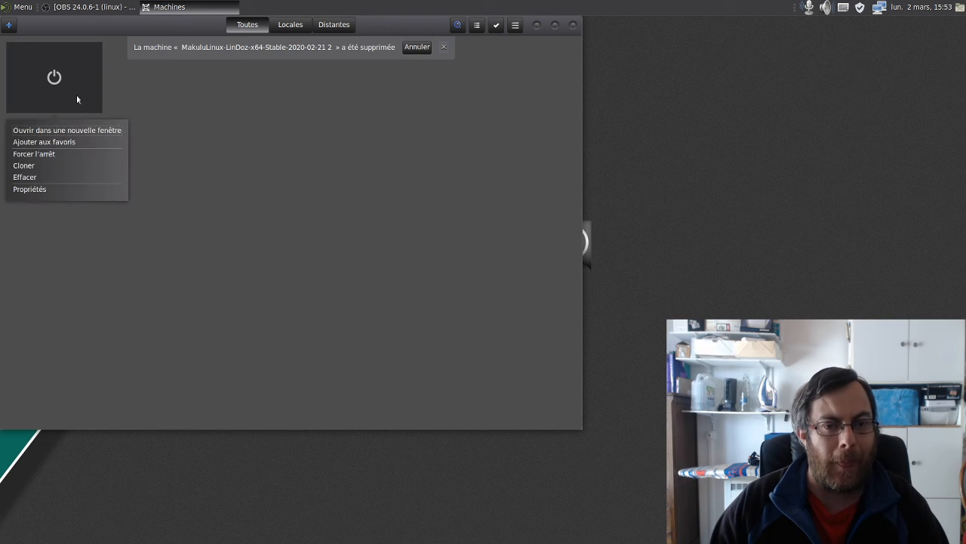
click(77, 176)
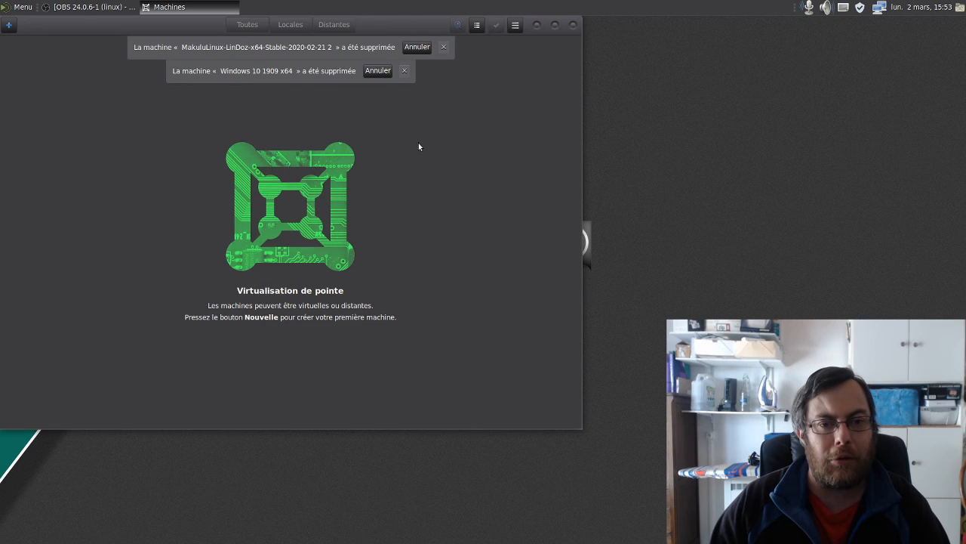
- Dismiss both deletion notices and close the virtual machine manager
click(444, 48)
click(405, 50)
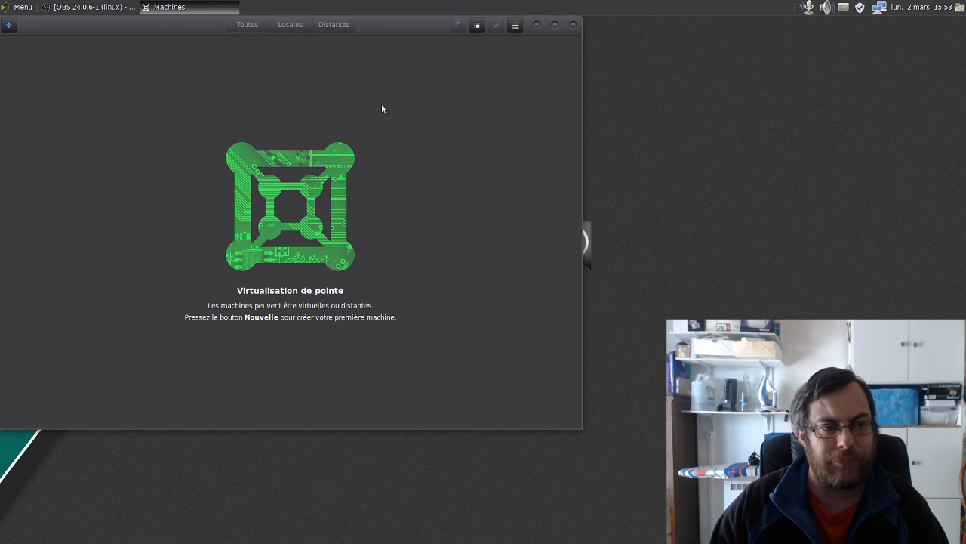
click(572, 27)
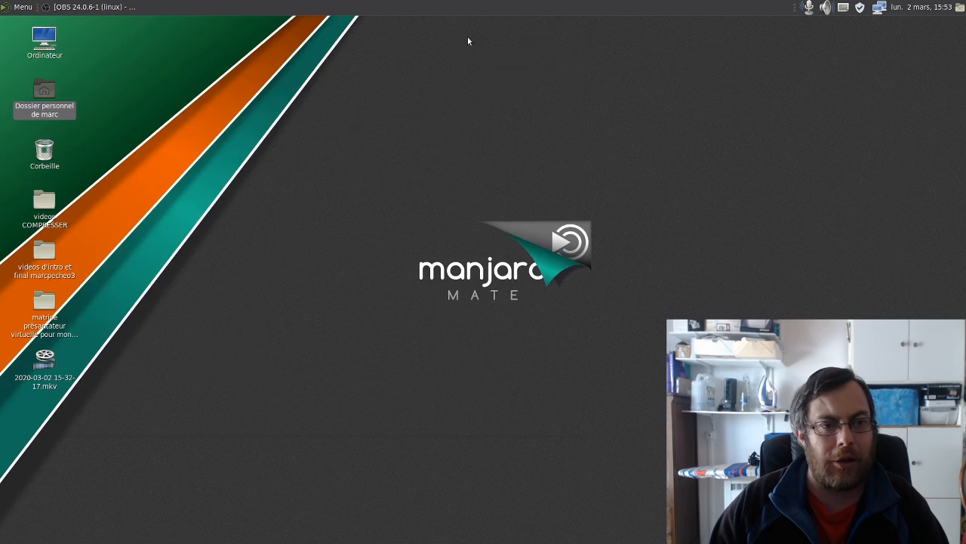
- Switch to OBS and move the webcam source to the upper middle of the scene
click(106, 8)
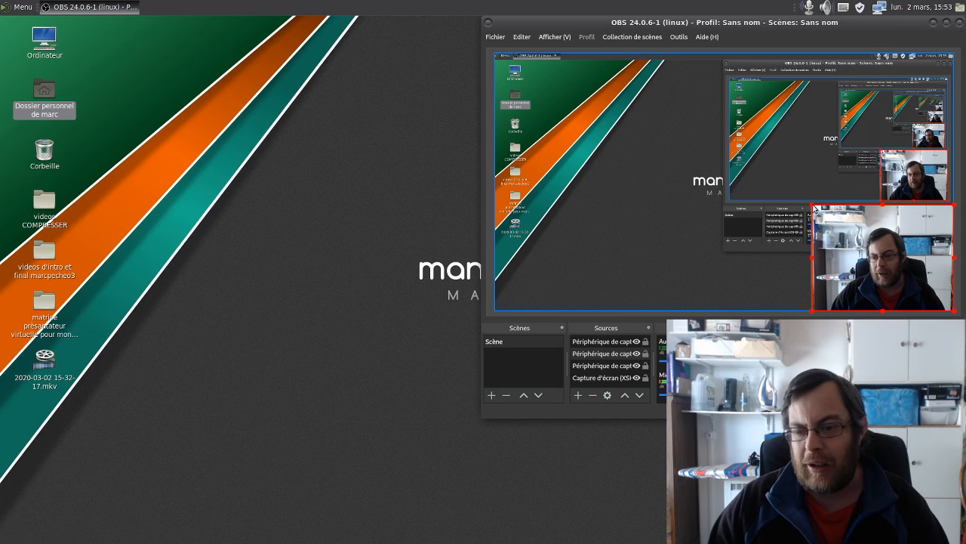
drag(860, 231, 623, 89)
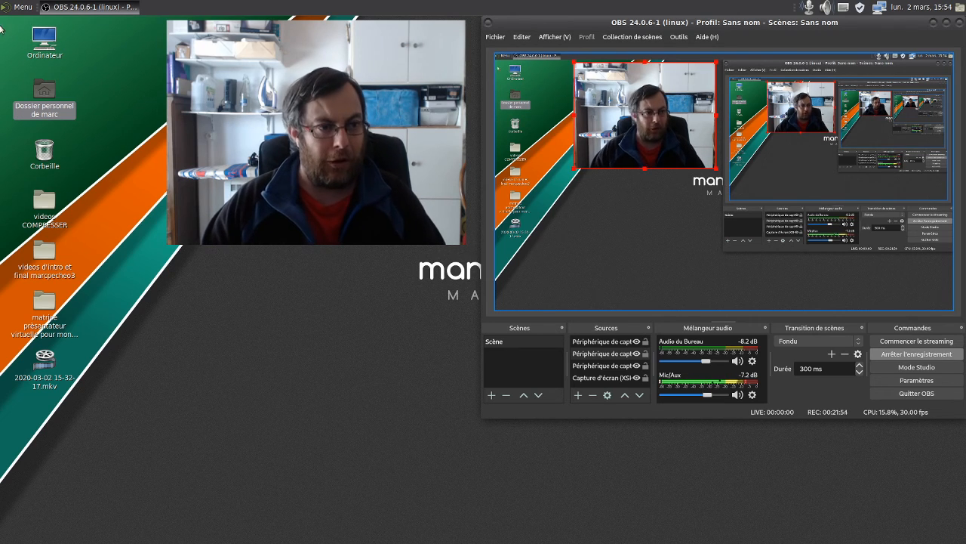
- Launch the Chromium browser from the Internet applications
click(19, 11)
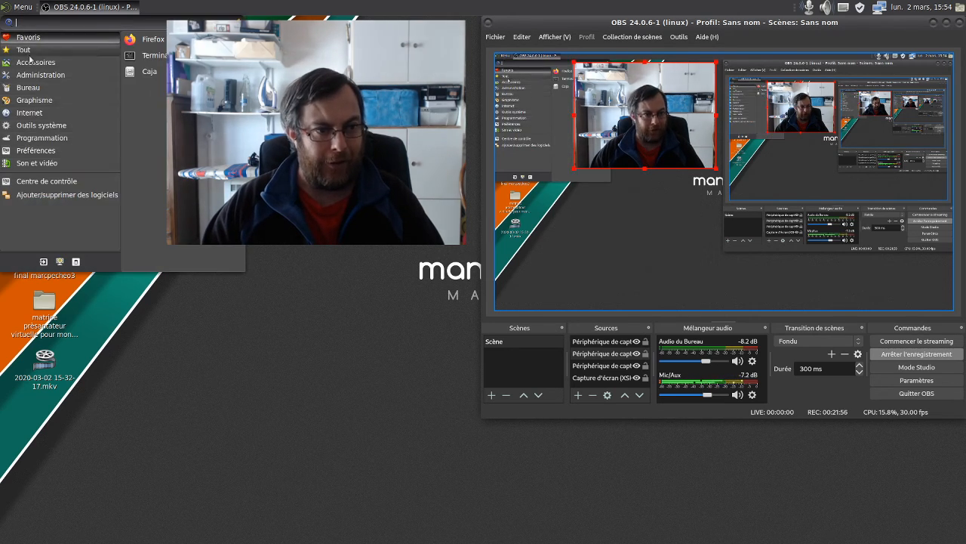
mouse_move(48, 117)
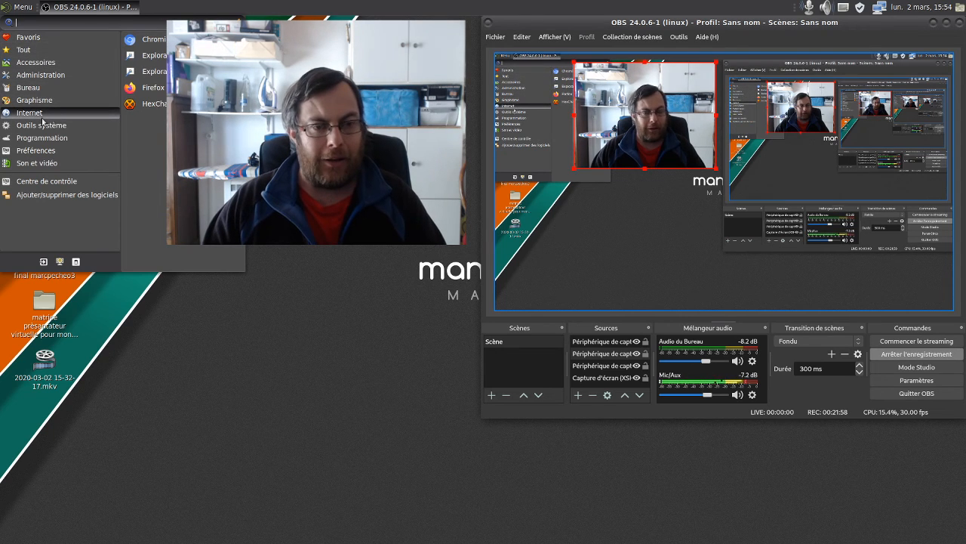
click(177, 40)
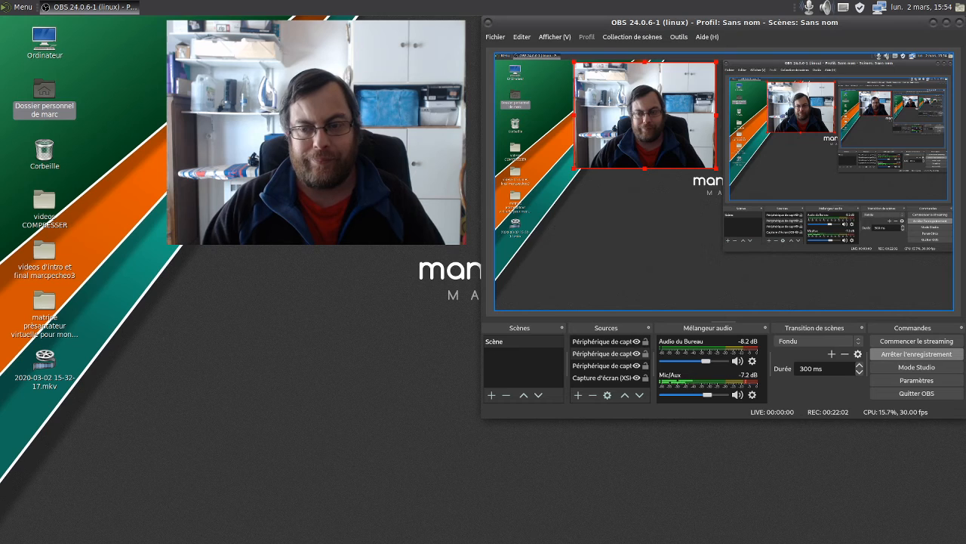
- Move the webcam source back to the scene's lower-right area, and unlock the default keyring with its password
drag(674, 126, 912, 262)
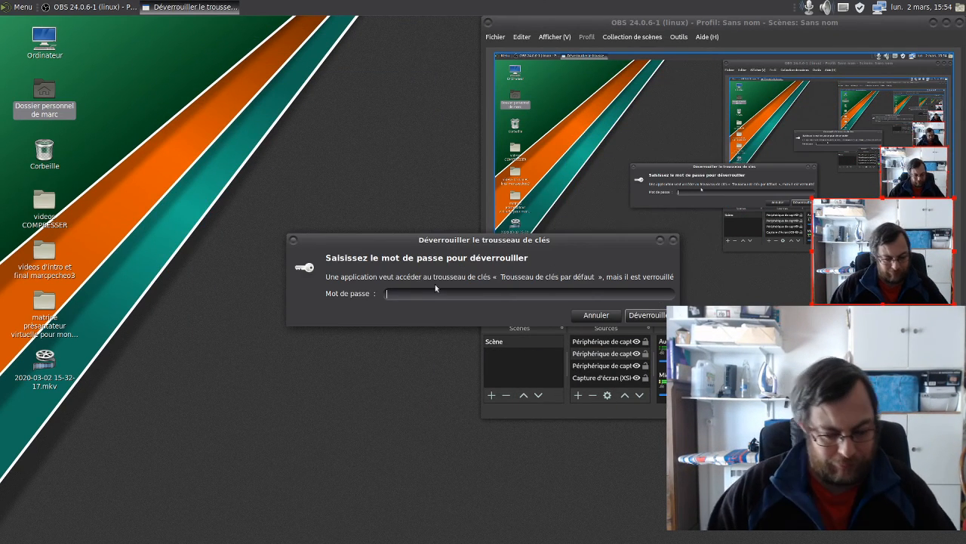
text(•••)
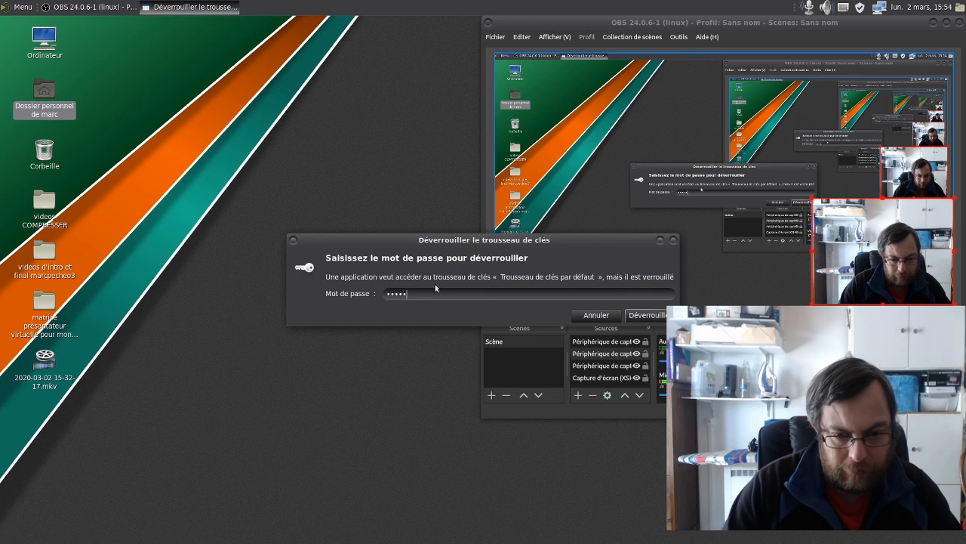
key(Return)
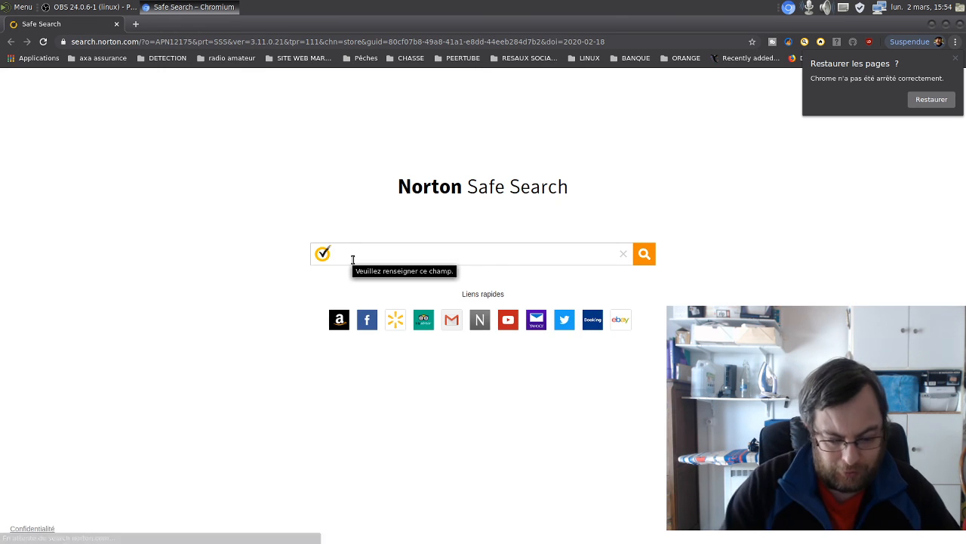
- Search Norton Safe Search for "makulu linux" and open the official MakuluLinux website from the results
text(makulu)
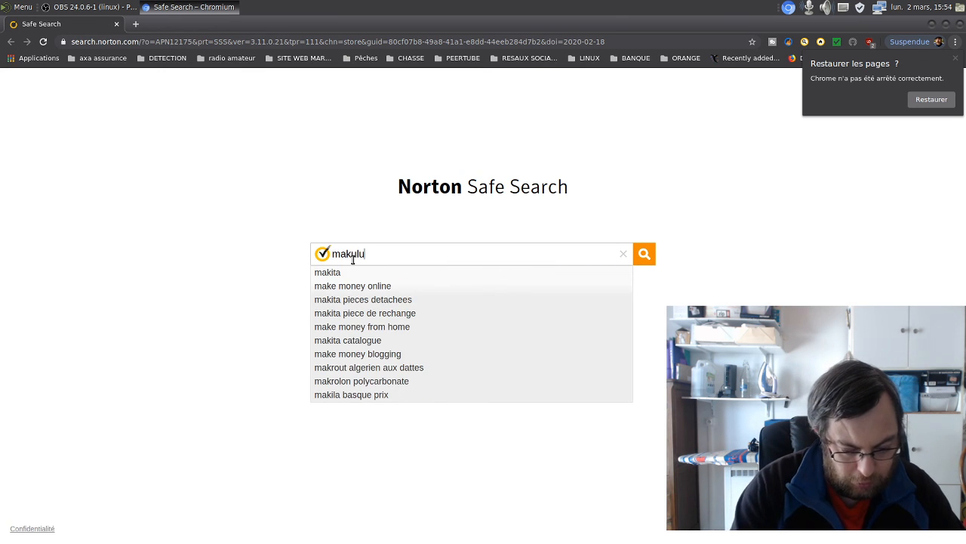
text( linux)
key(Return)
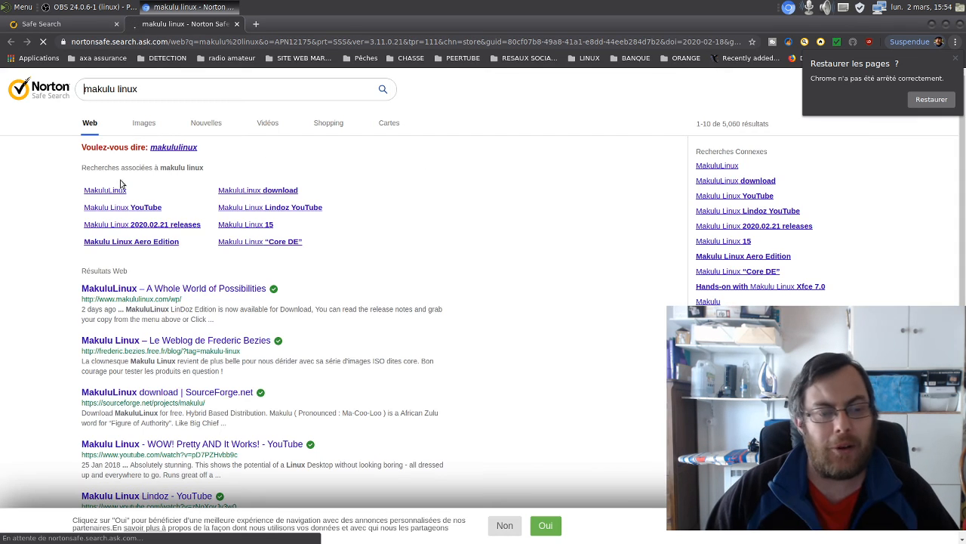
click(195, 290)
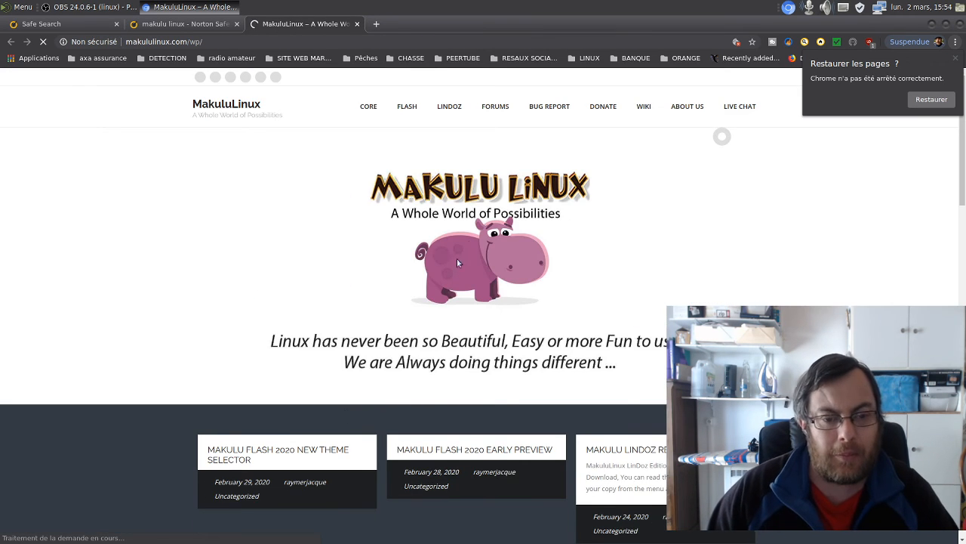
- Open the website's LinDoz page and look through its specifications, release video and ISO and OVA download links
scroll(499, 239, down, 6)
scroll(498, 239, up, 6)
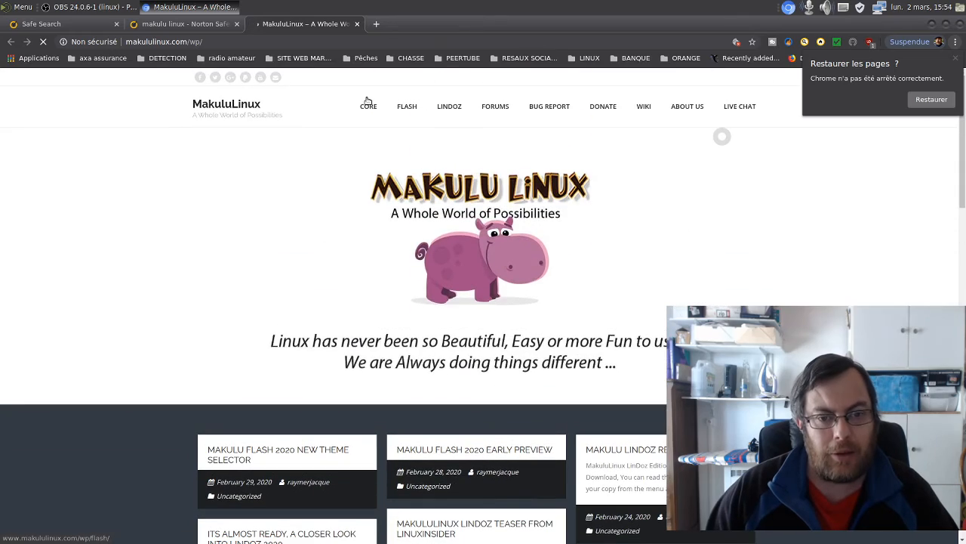
click(455, 111)
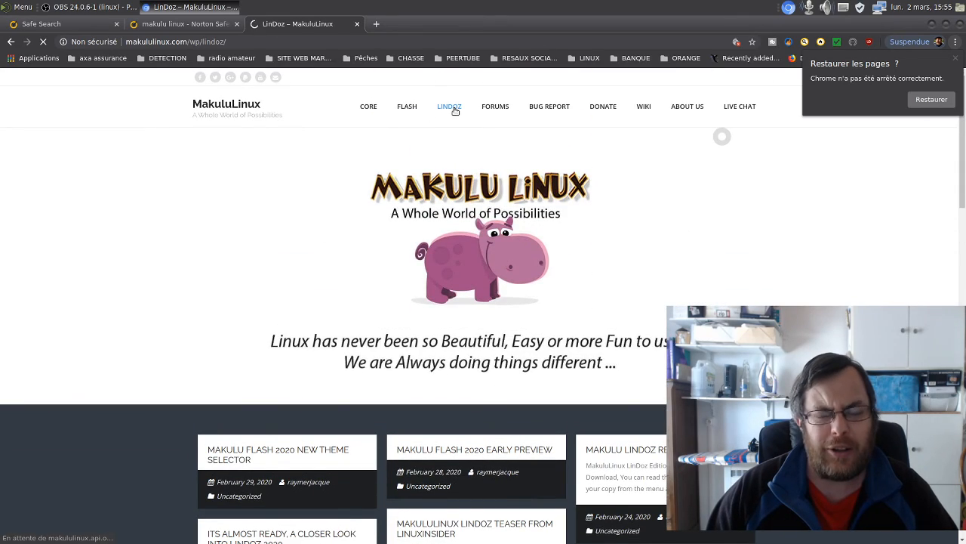
scroll(387, 230, down, 5)
scroll(390, 224, down, 10)
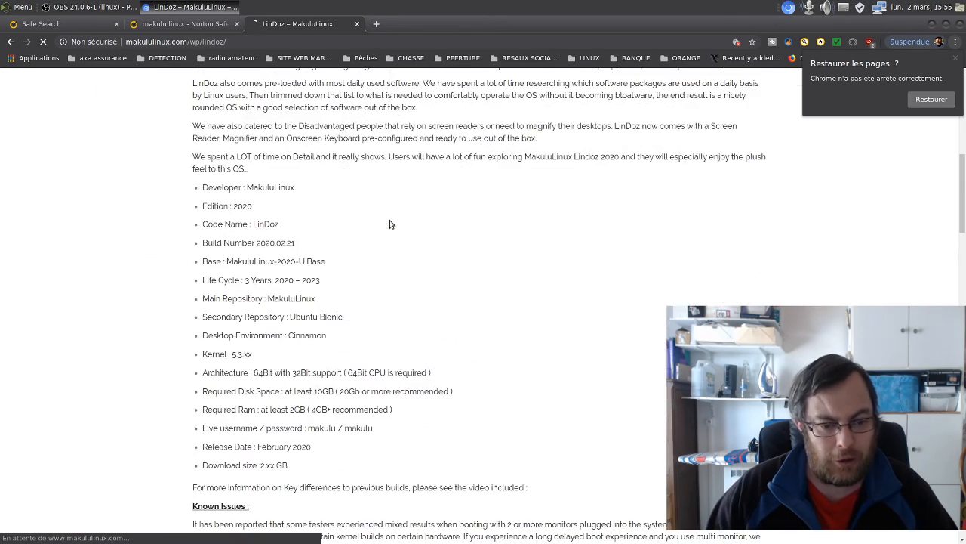
scroll(390, 224, down, 9)
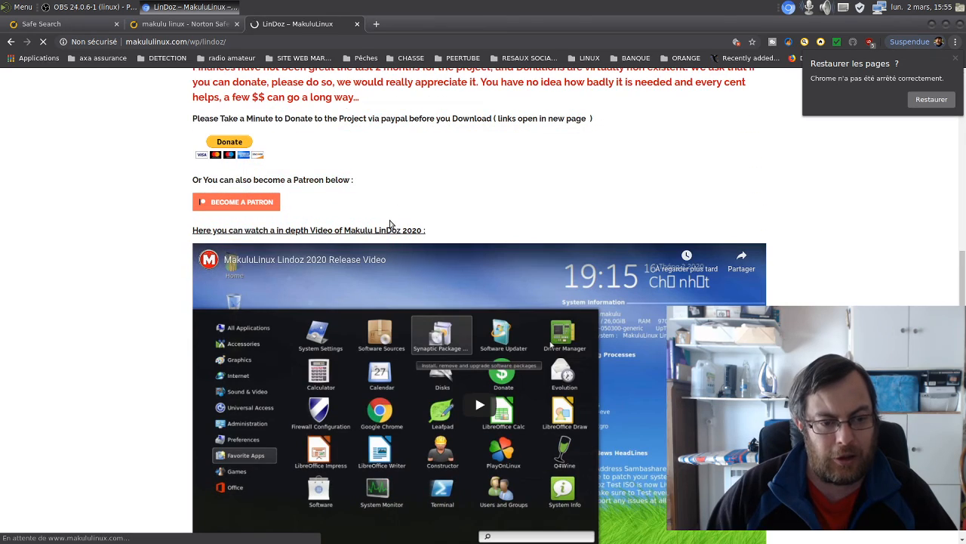
scroll(393, 230, down, 10)
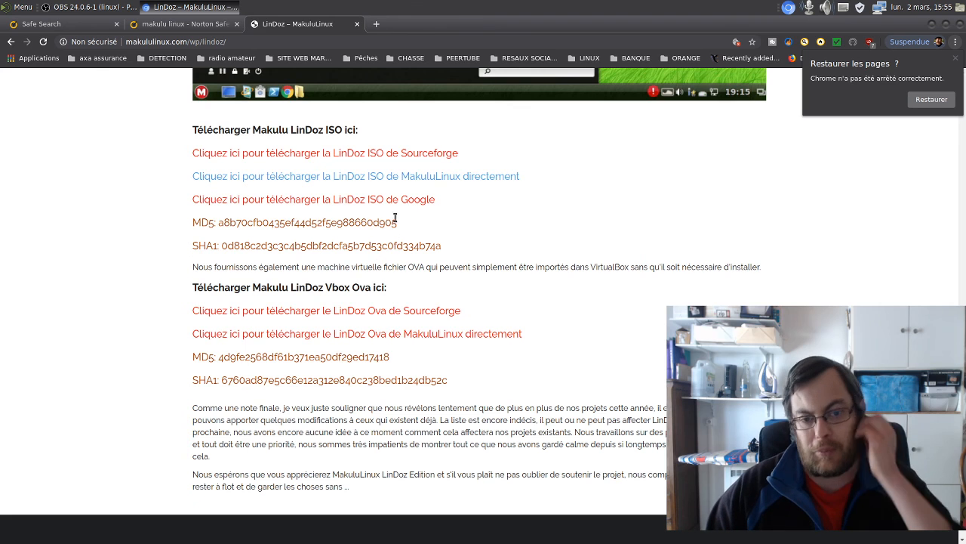
- Open the SourceForge download page for the LinDoz ISO and close it again
click(423, 155)
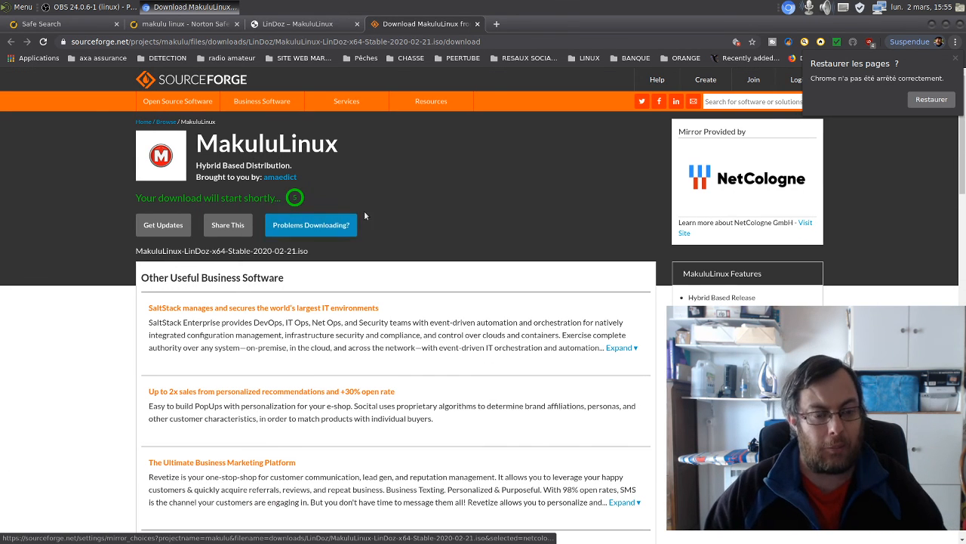
click(476, 25)
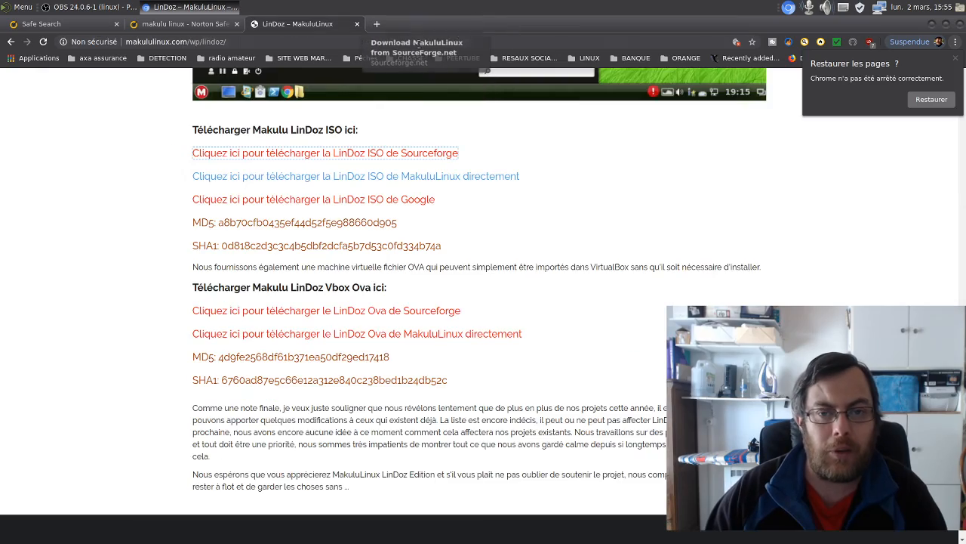
- Open the Core Desktop Clock Theme Changer article on the MakuluLinux site, and close all the browser tabs
scroll(443, 195, up, 10)
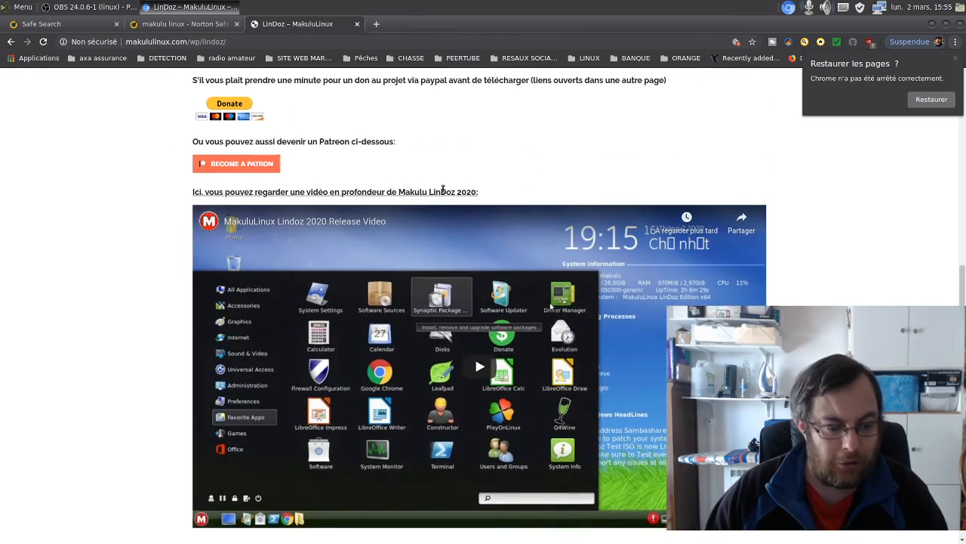
scroll(332, 210, up, 10)
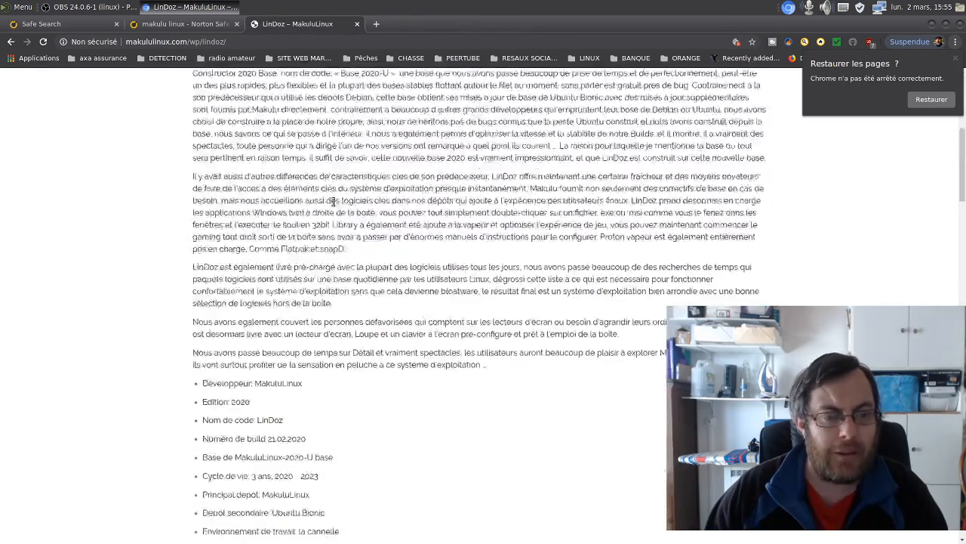
click(280, 146)
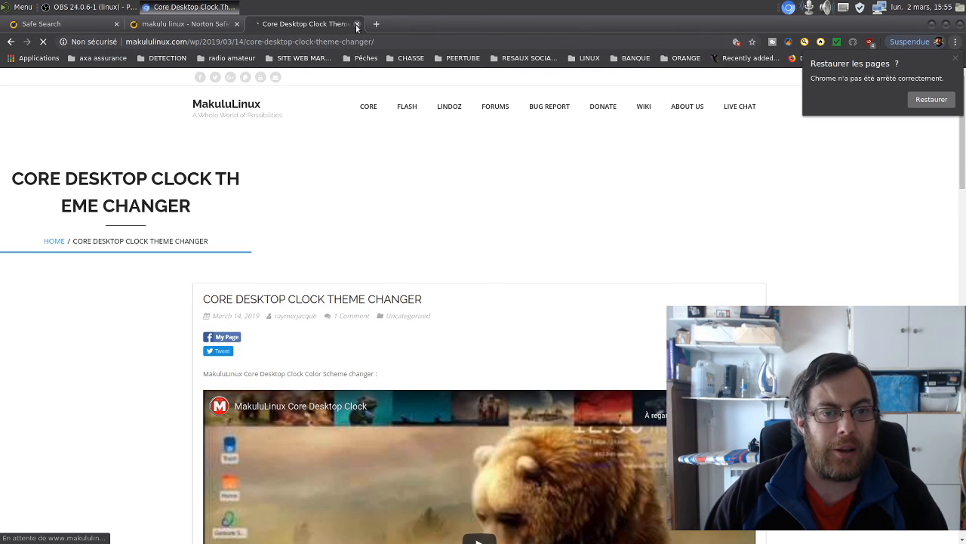
click(357, 24)
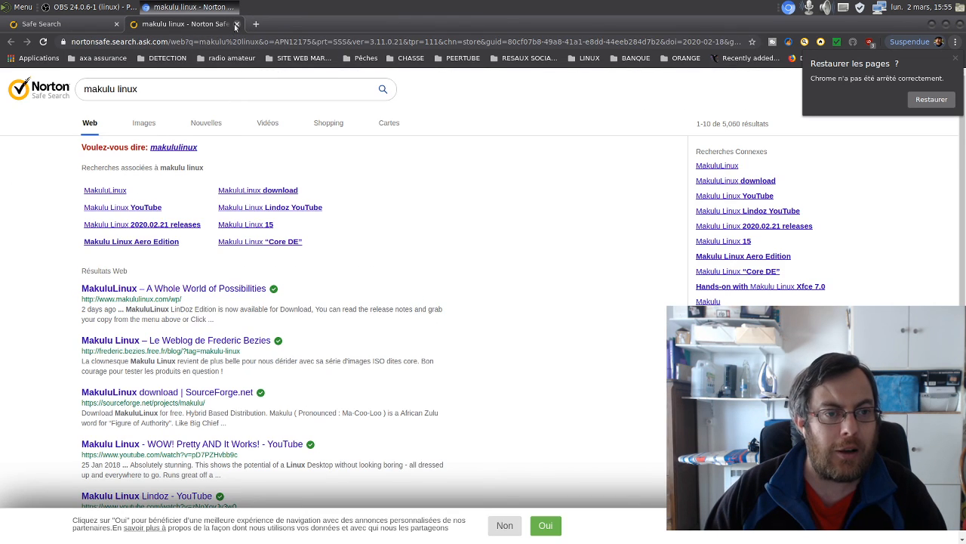
click(235, 27)
click(116, 24)
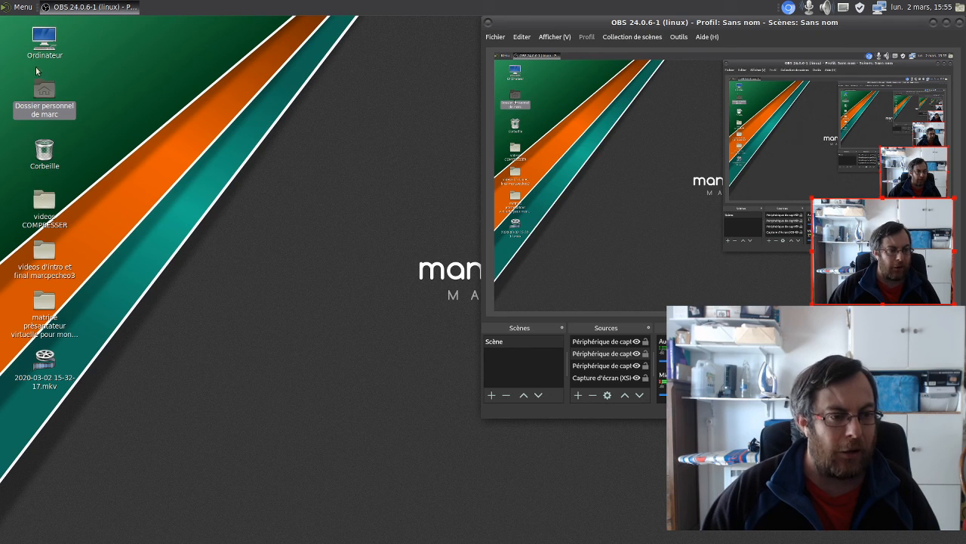
- Show MakuluLinux-LinDoz-x64-Stable-2020-02-21.iso in the home folder's Téléchargements folder, and close the file manager
double_click(44, 90)
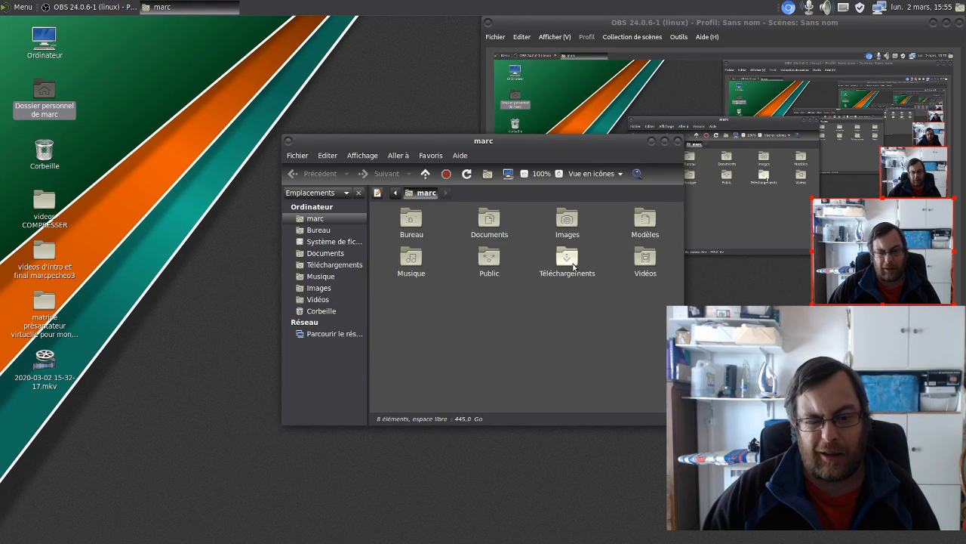
double_click(572, 263)
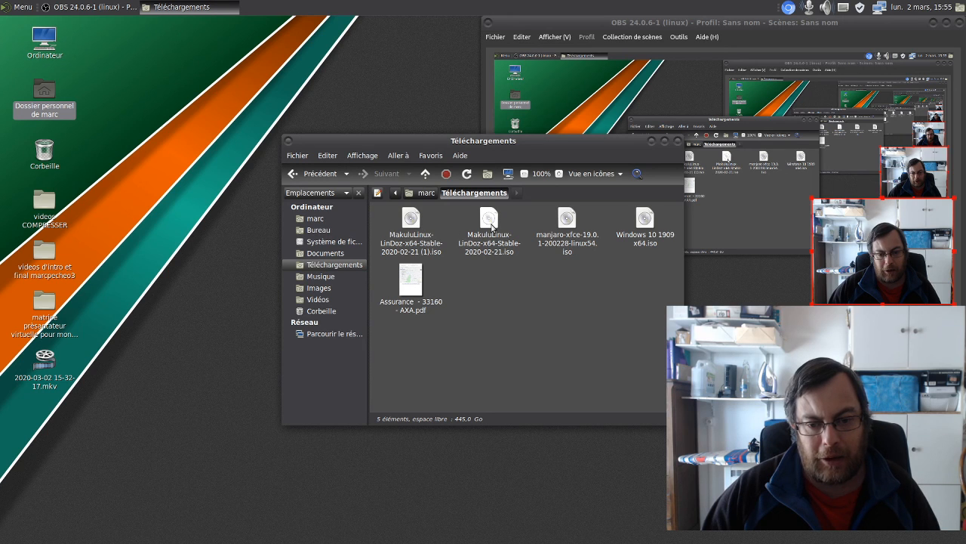
drag(491, 225, 504, 319)
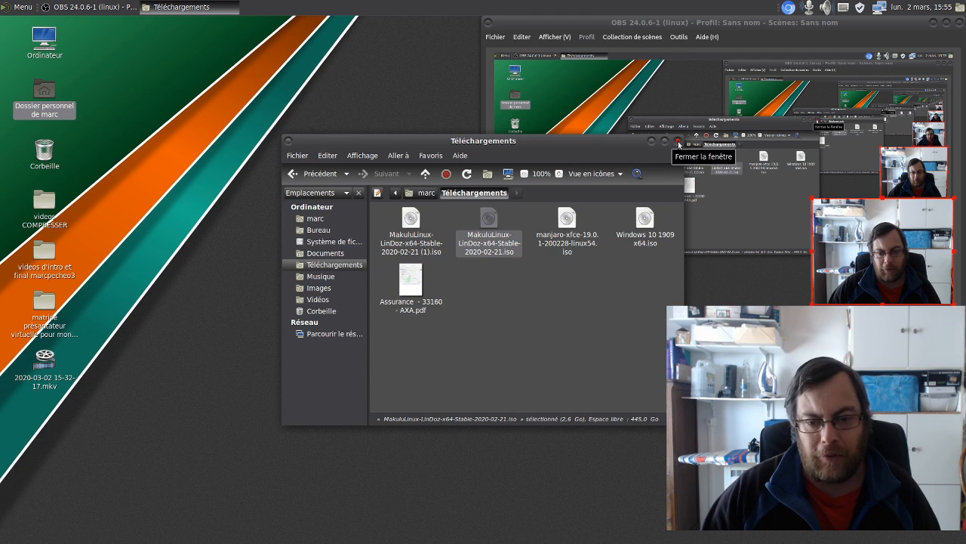
click(679, 142)
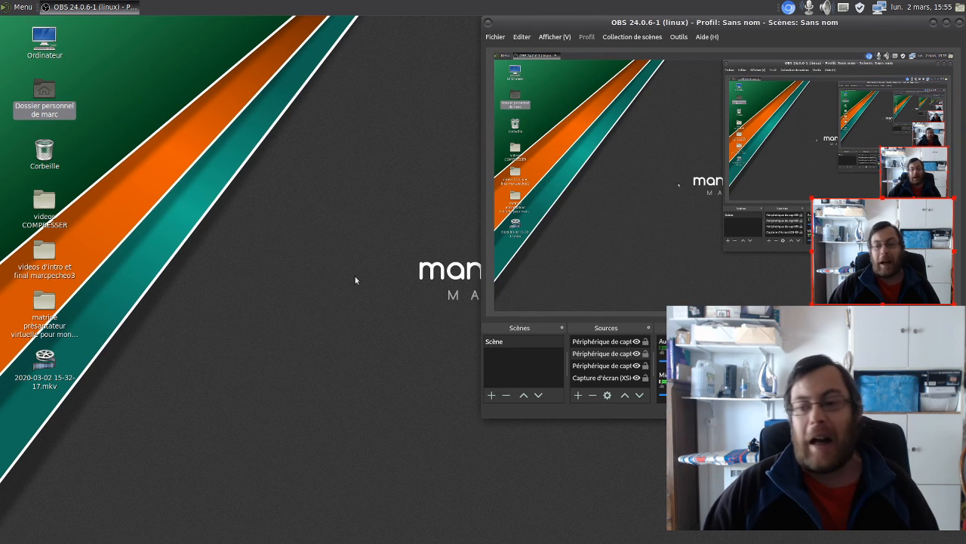